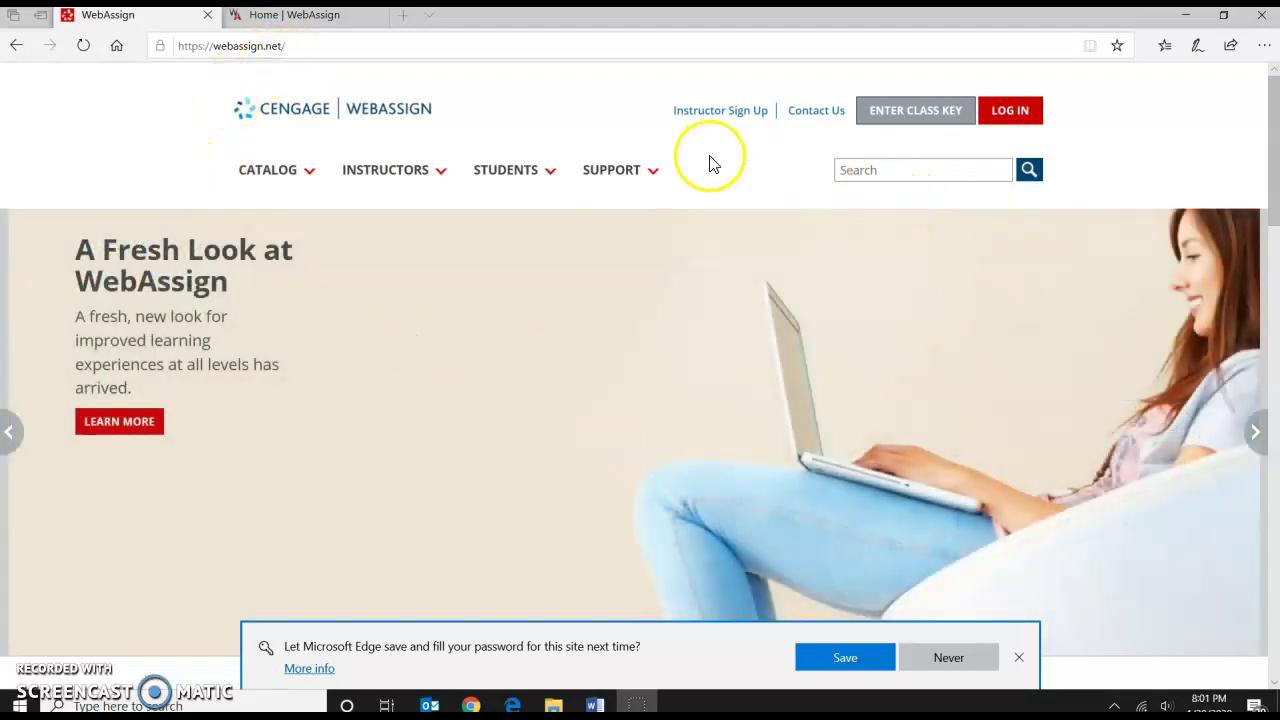
Enter the instructor's three-part Radford class key and submit it for enrollment.
left_click(888, 118)
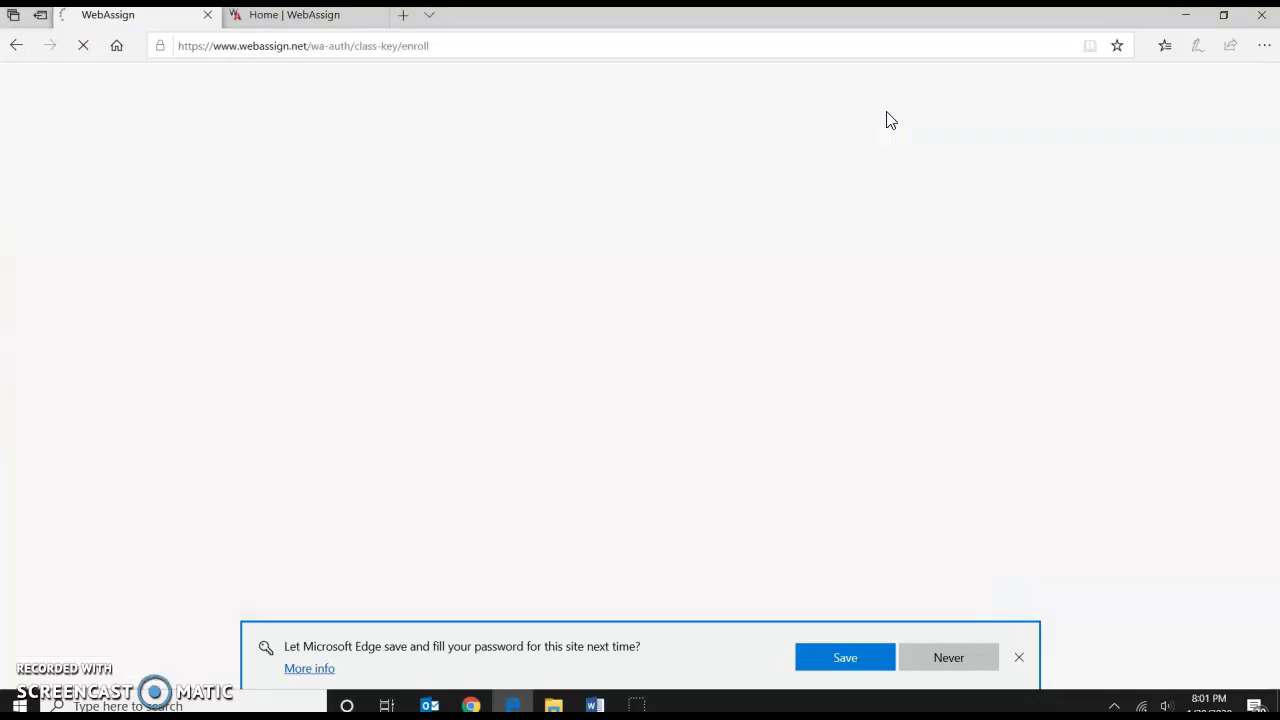
left_click(510, 340)
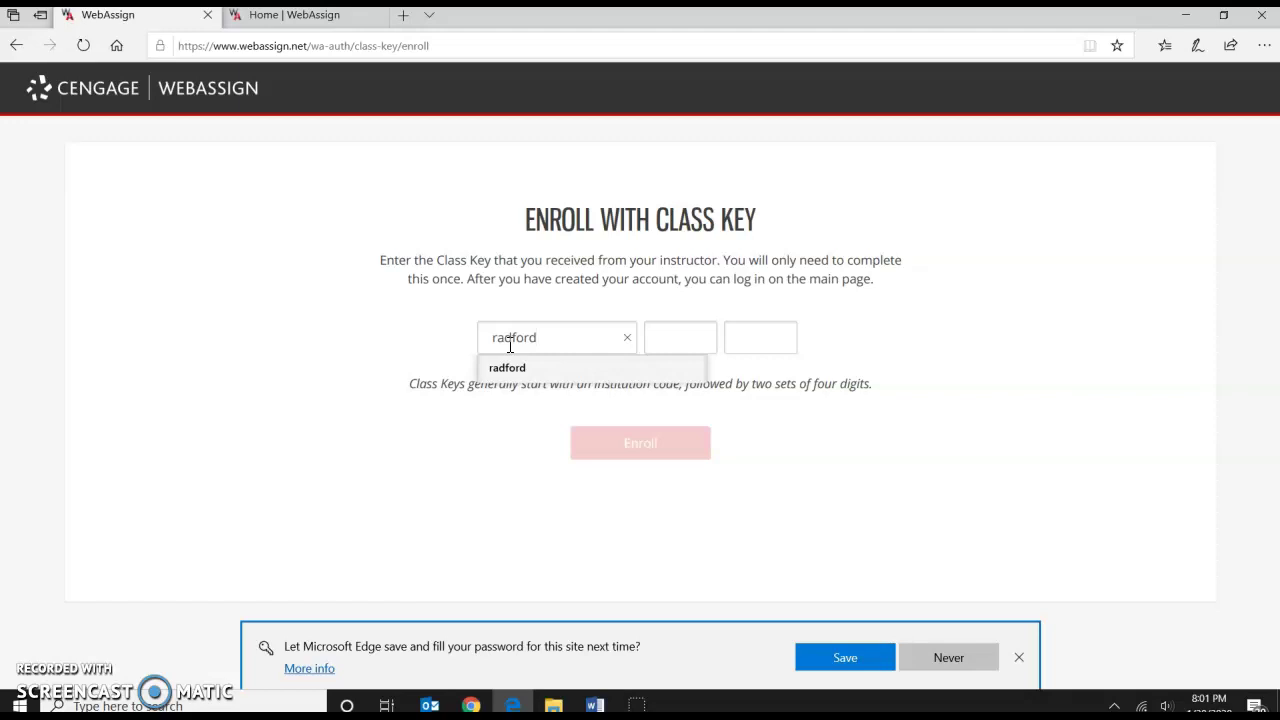
key("Tab")
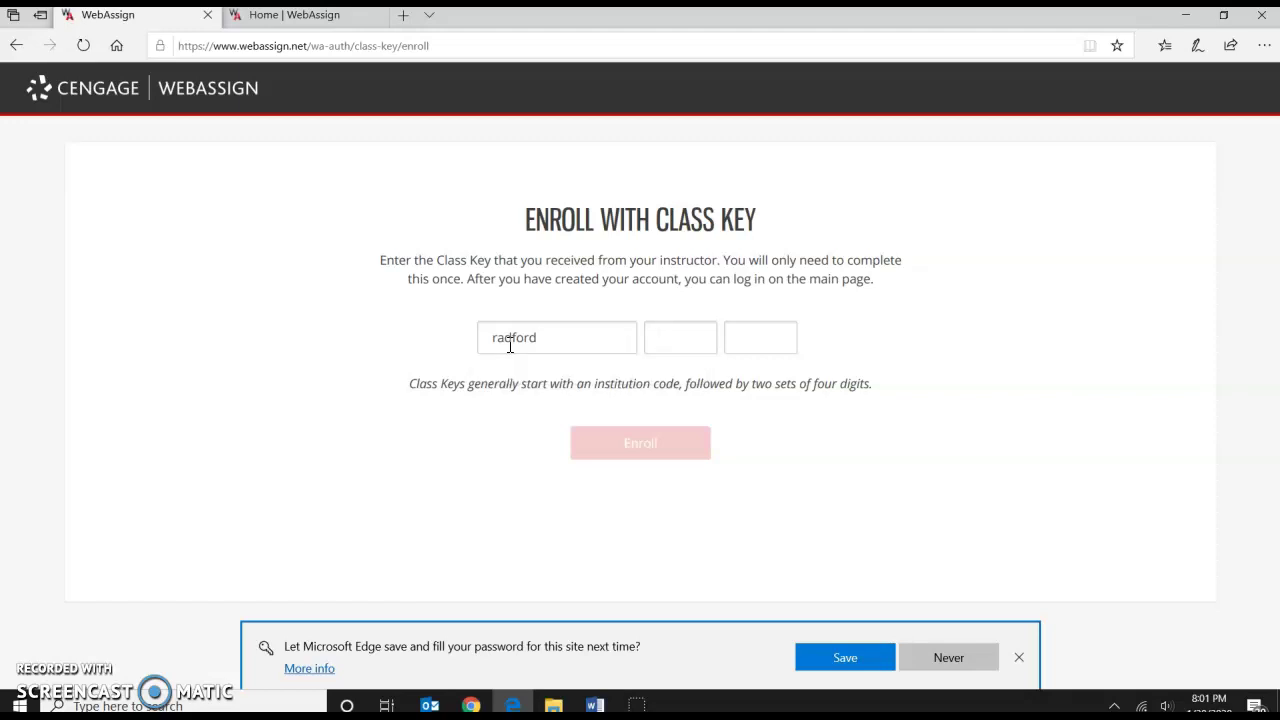
key("Tab")
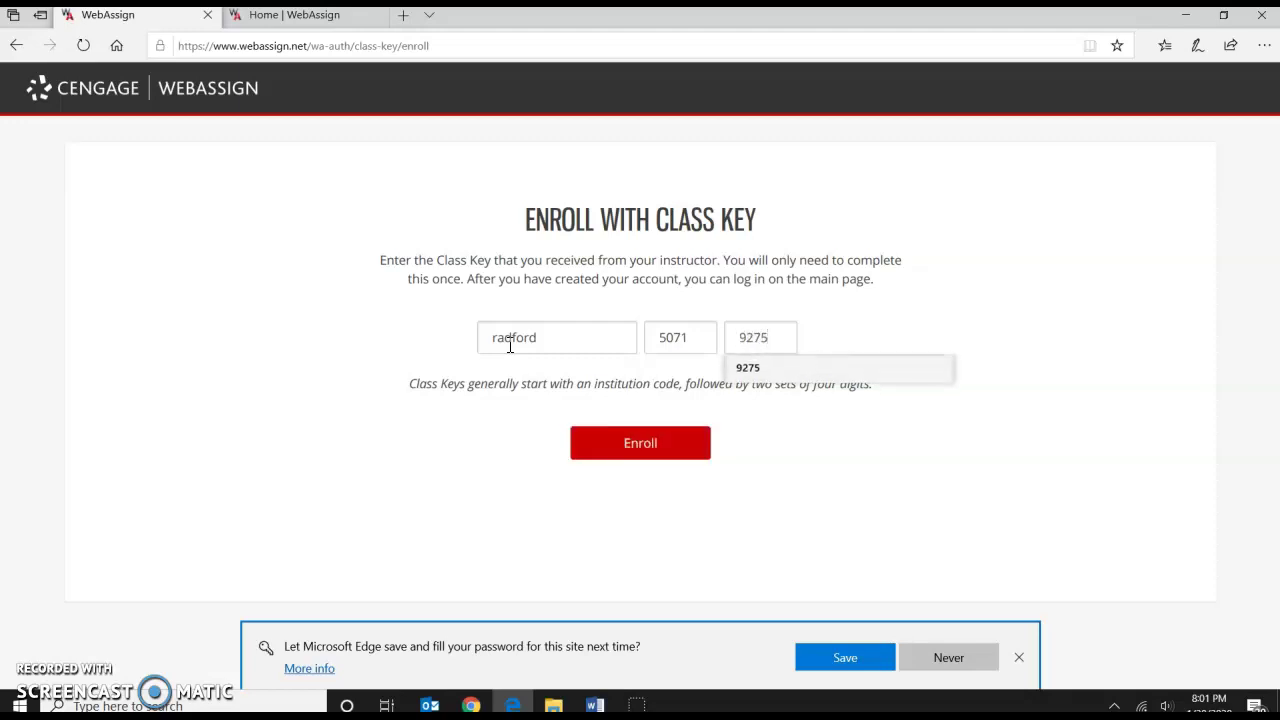
left_click(847, 340)
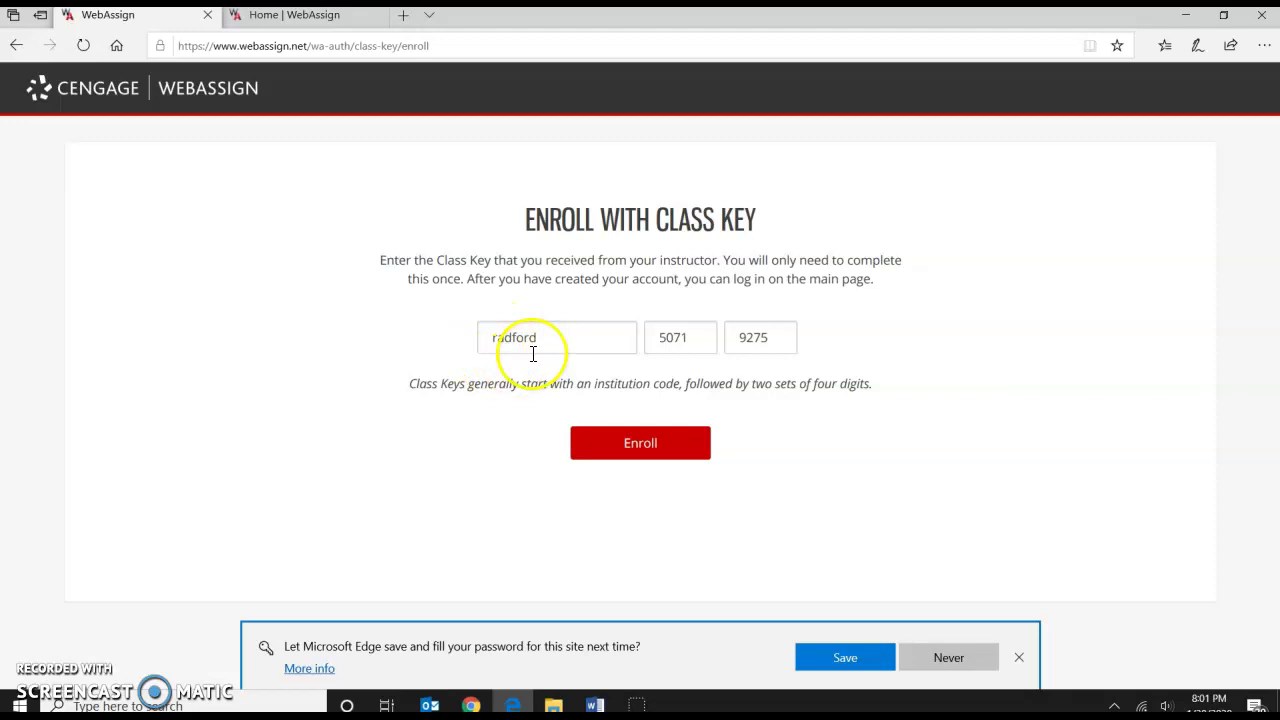
left_click(633, 455)
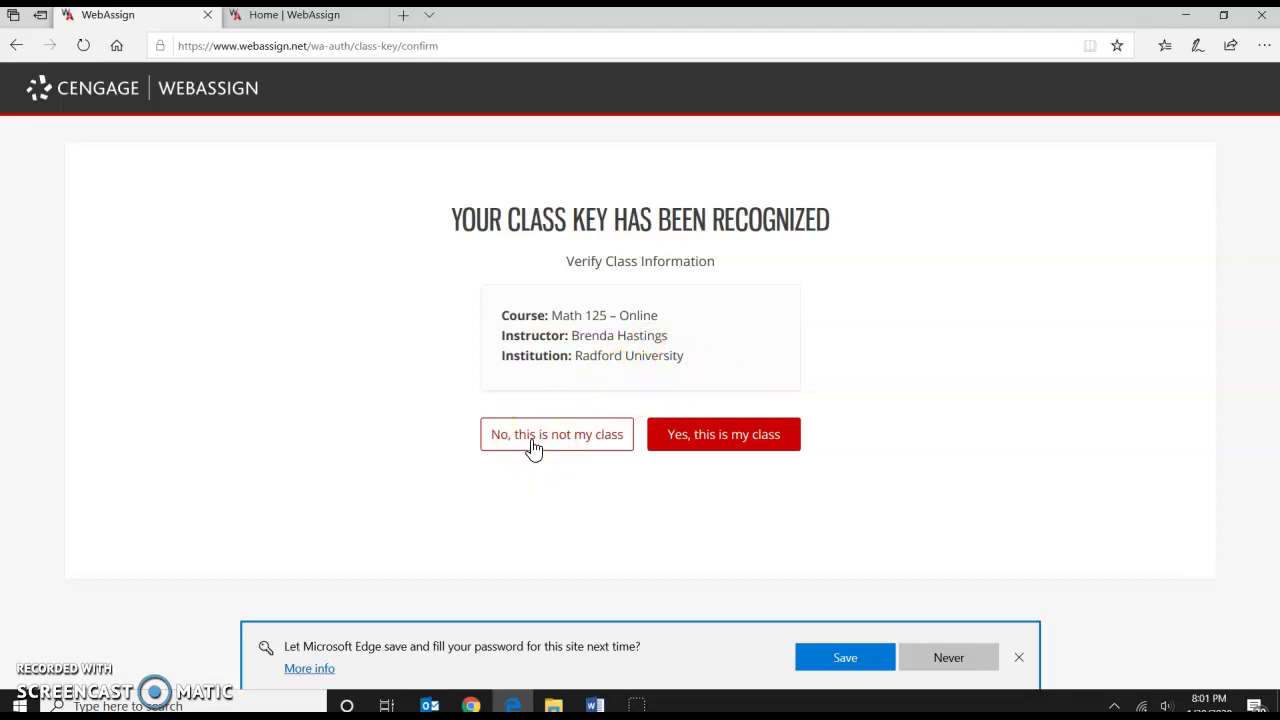
Confirm Math 125 – Online at Radford University as the correct class.
left_click(703, 445)
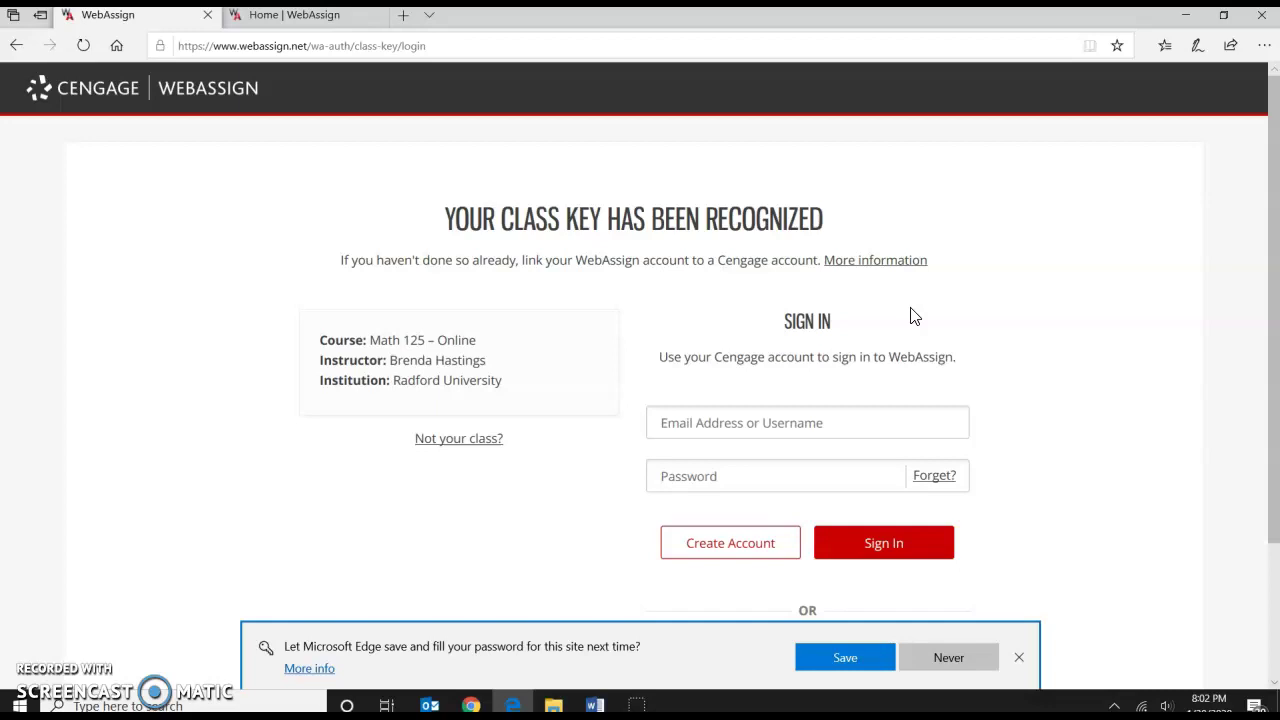
Choose Create Account on the sign-in page to start a new Cengage account.
left_click(868, 242)
left_click(712, 554)
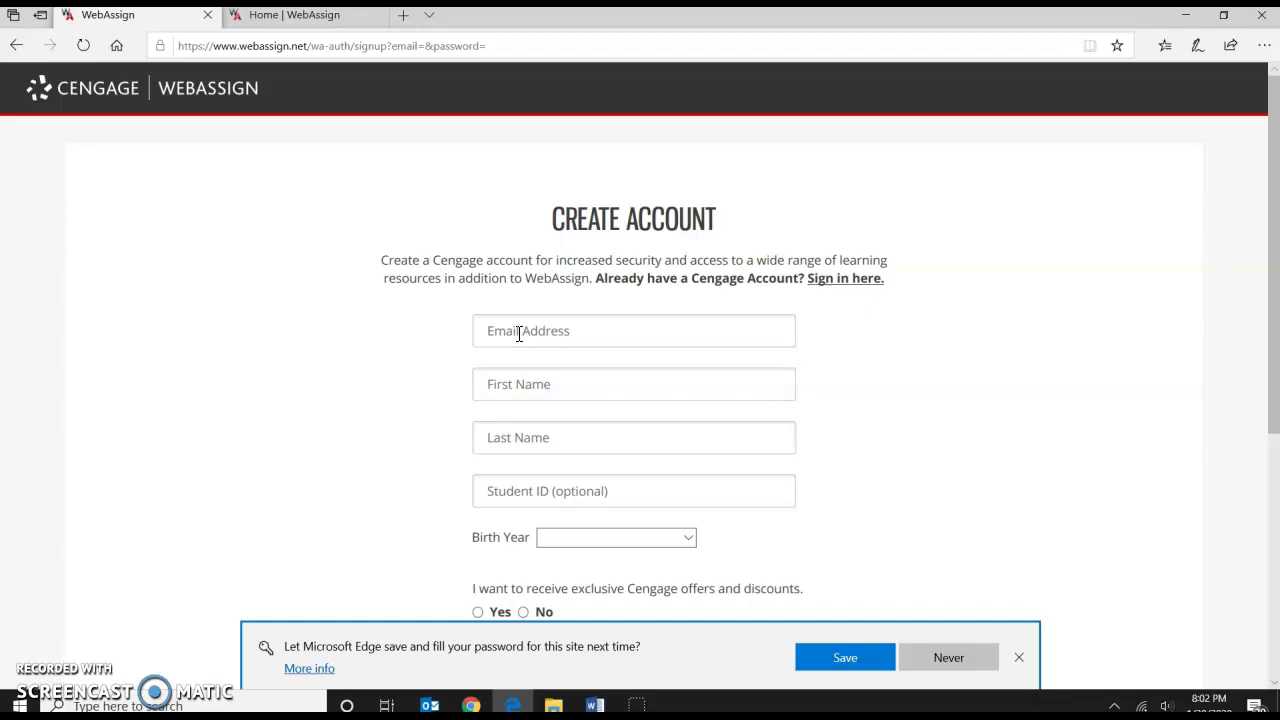
left_click(531, 331)
scroll(535, 435, "down", 1)
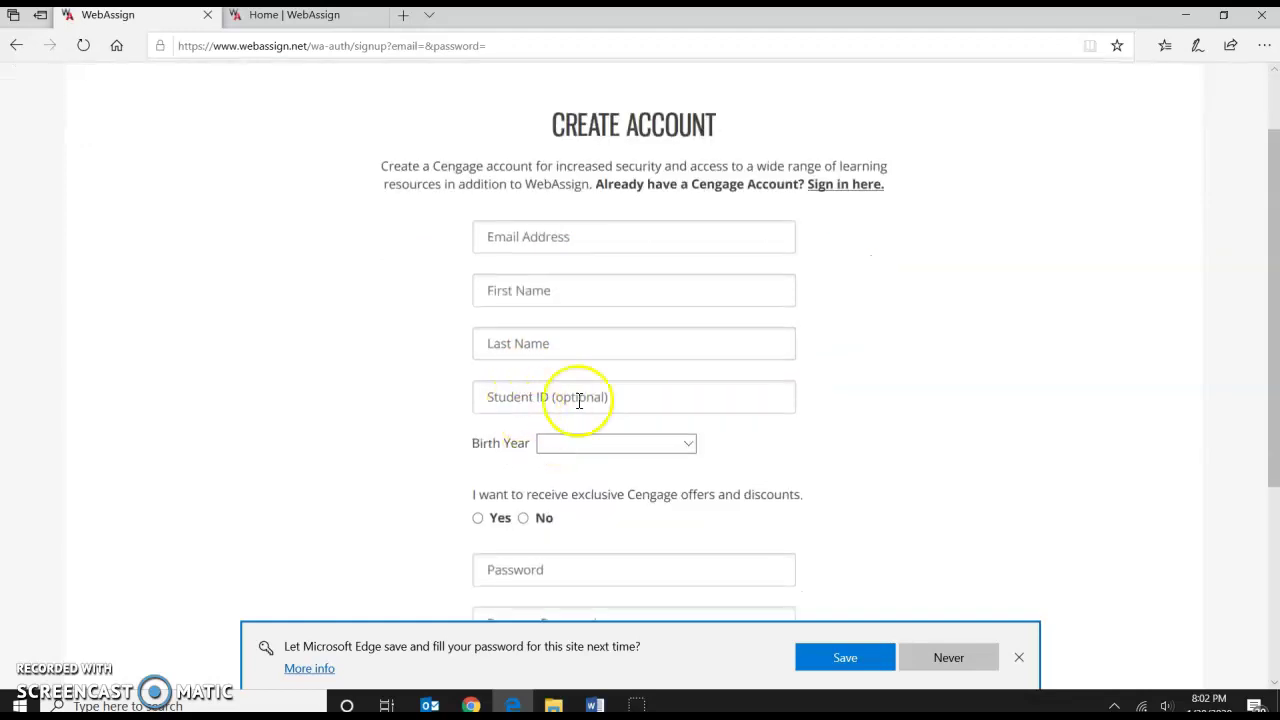
scroll(543, 396, "down", 1)
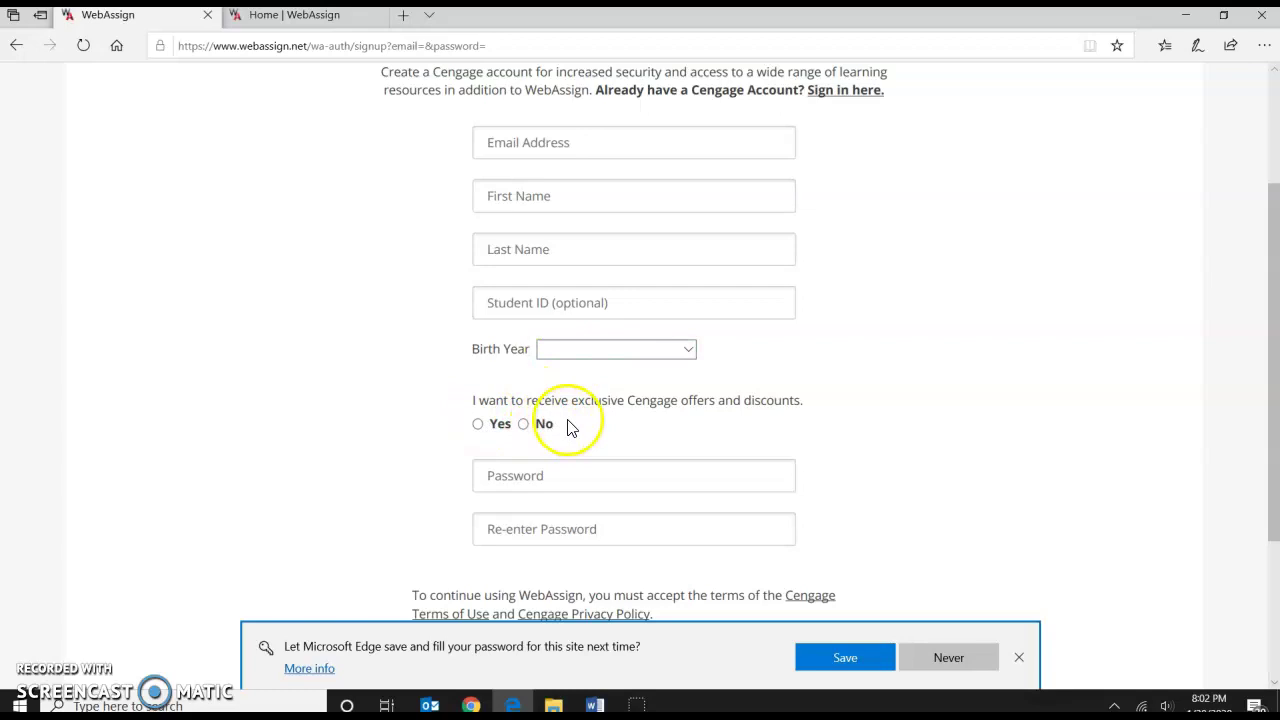
scroll(587, 421, "down", 1)
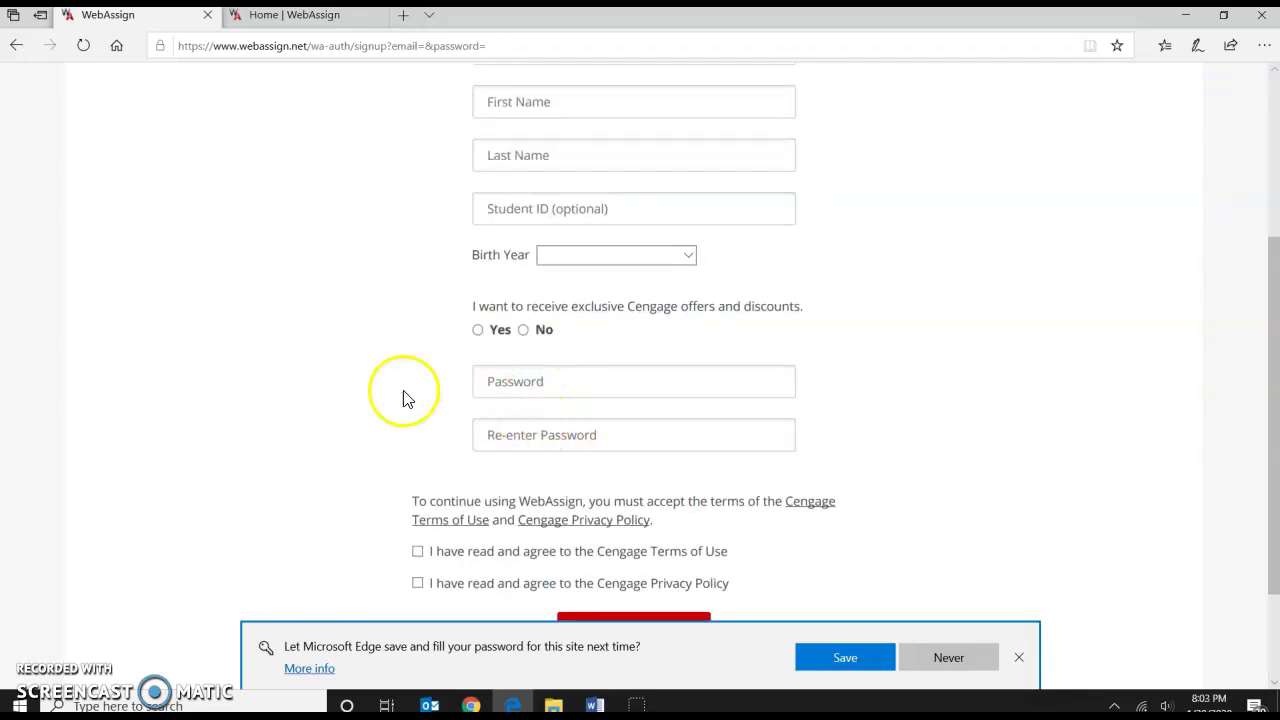
scroll(358, 382, "down", 1)
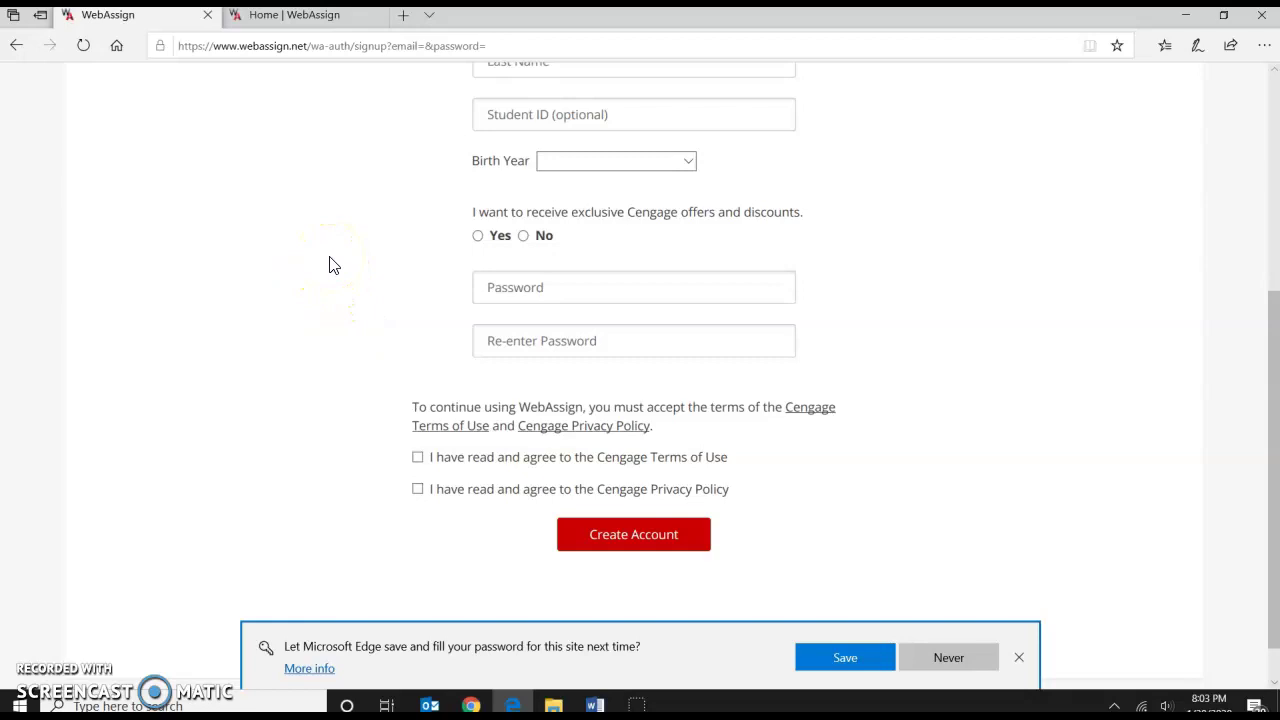
left_click(245, 46)
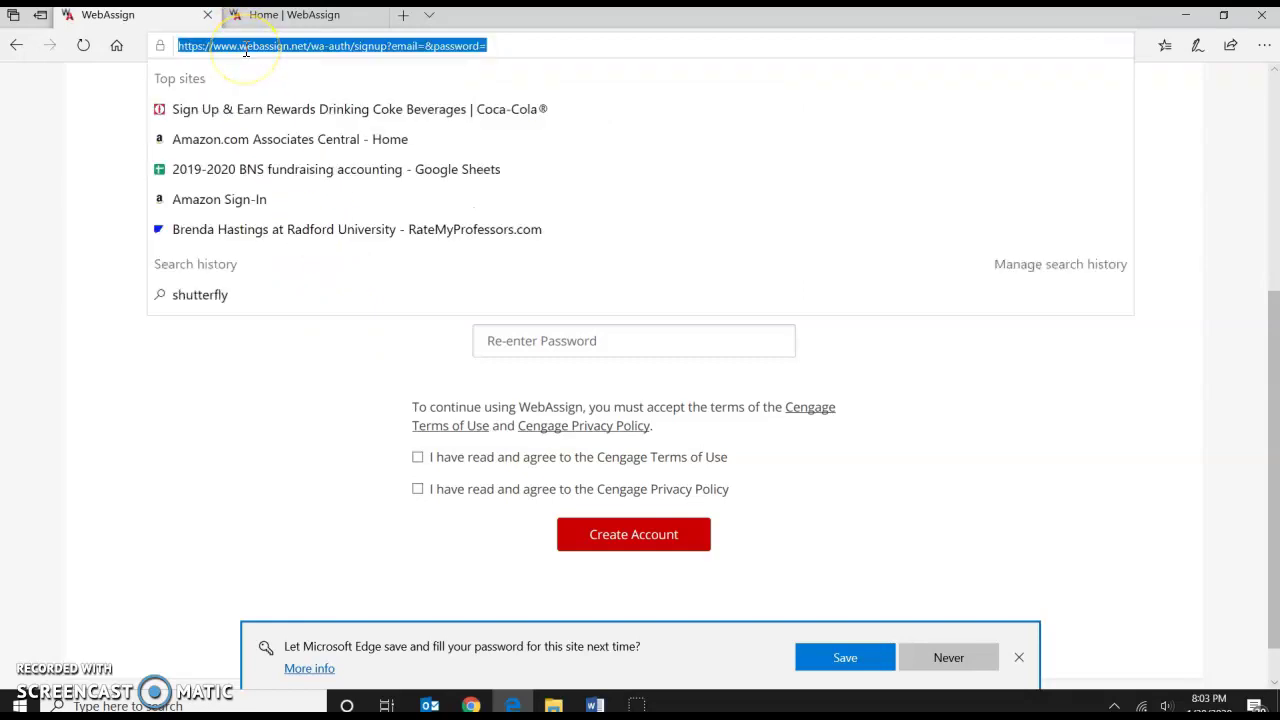
Go to webassign.net and its sign-in page, then switch to the already signed-in Home tab.
type("weba")
key("Return")
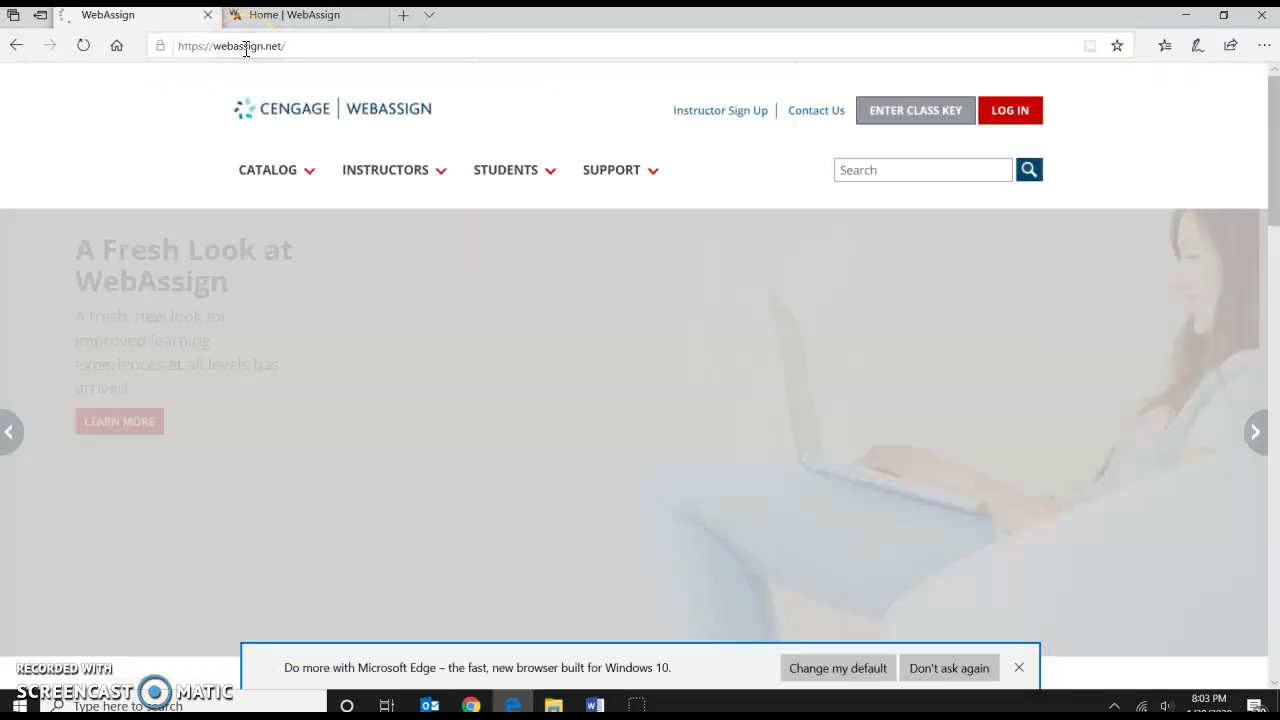
left_click(1007, 117)
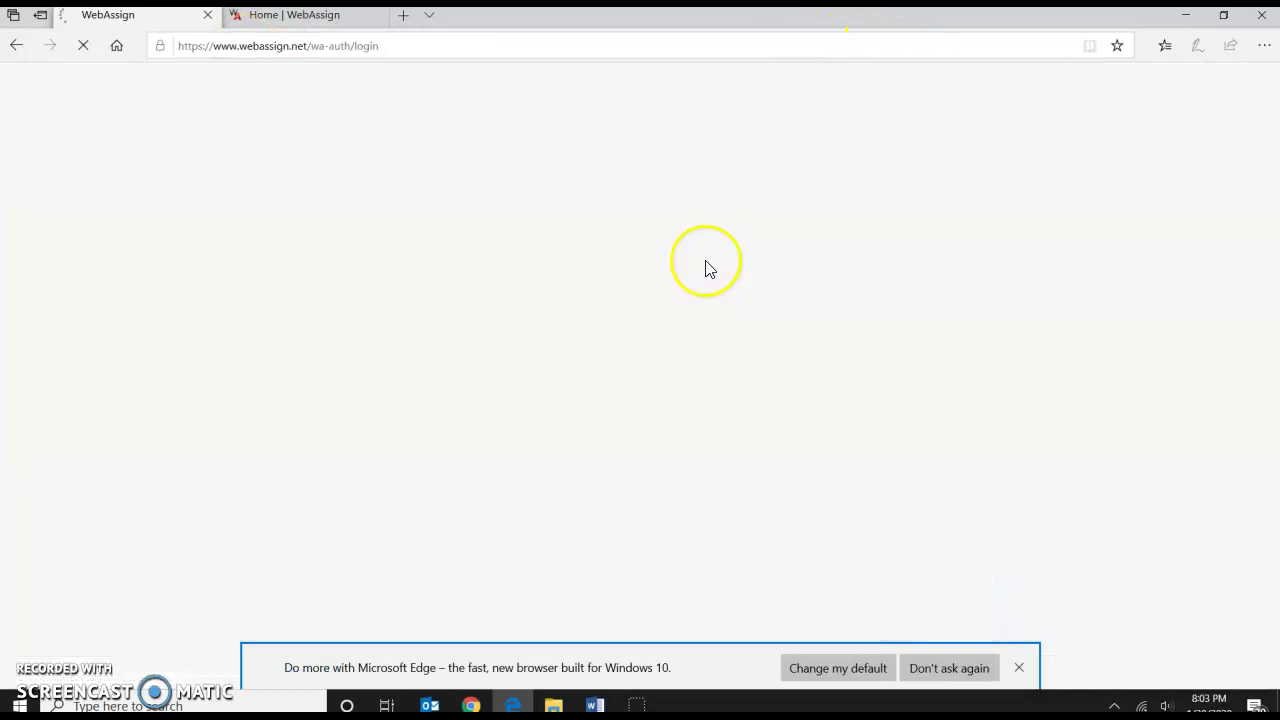
left_click(523, 306)
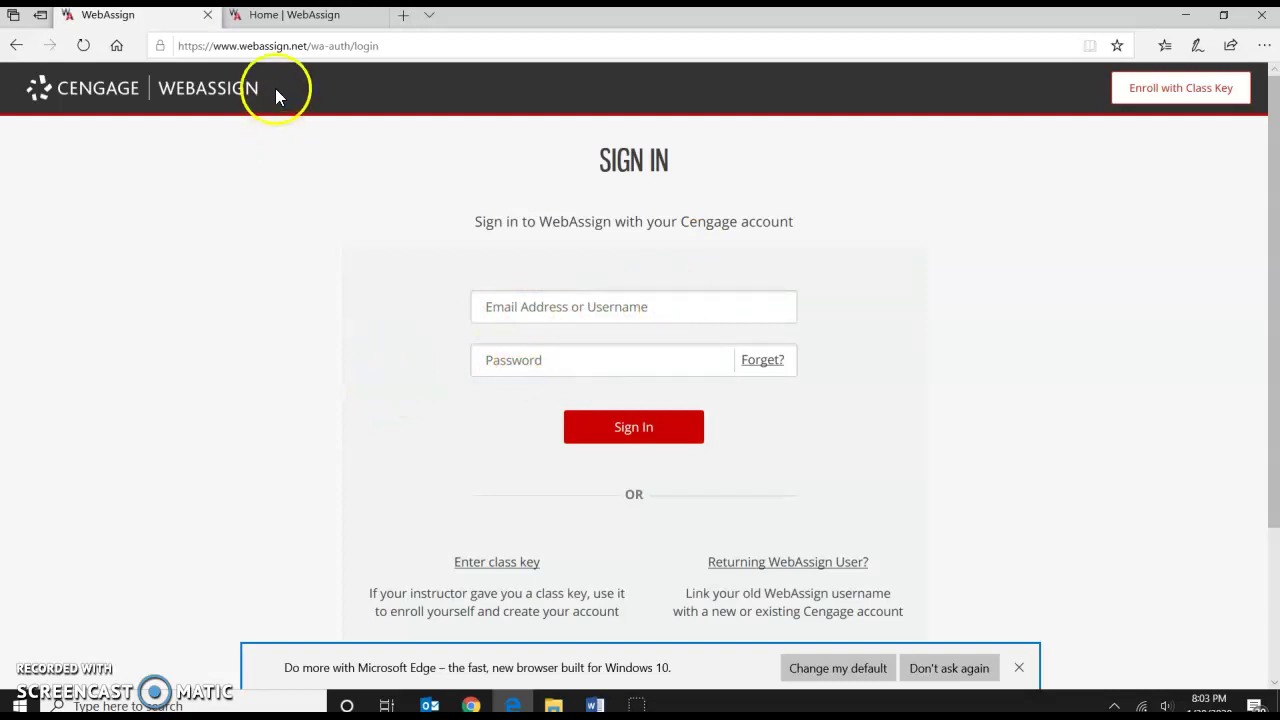
left_click(284, 17)
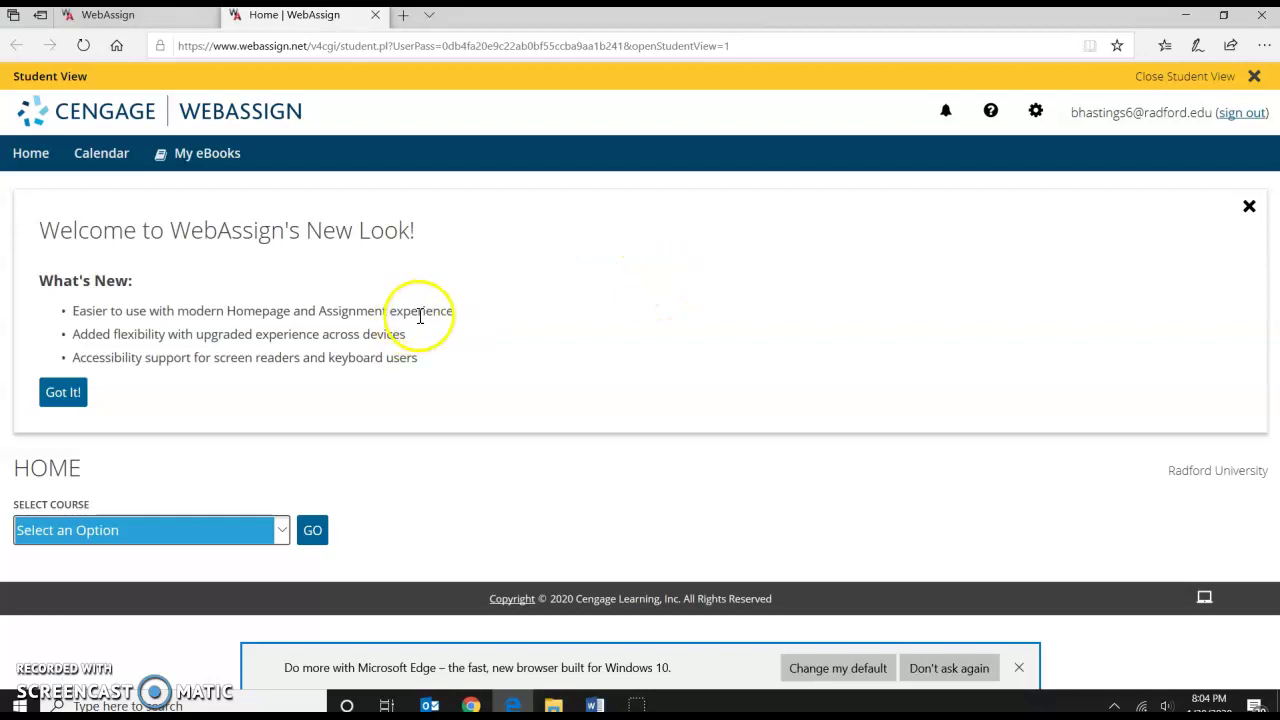
Select the Math 125, section Online, Spring 2020 course and load its page.
left_click(167, 538)
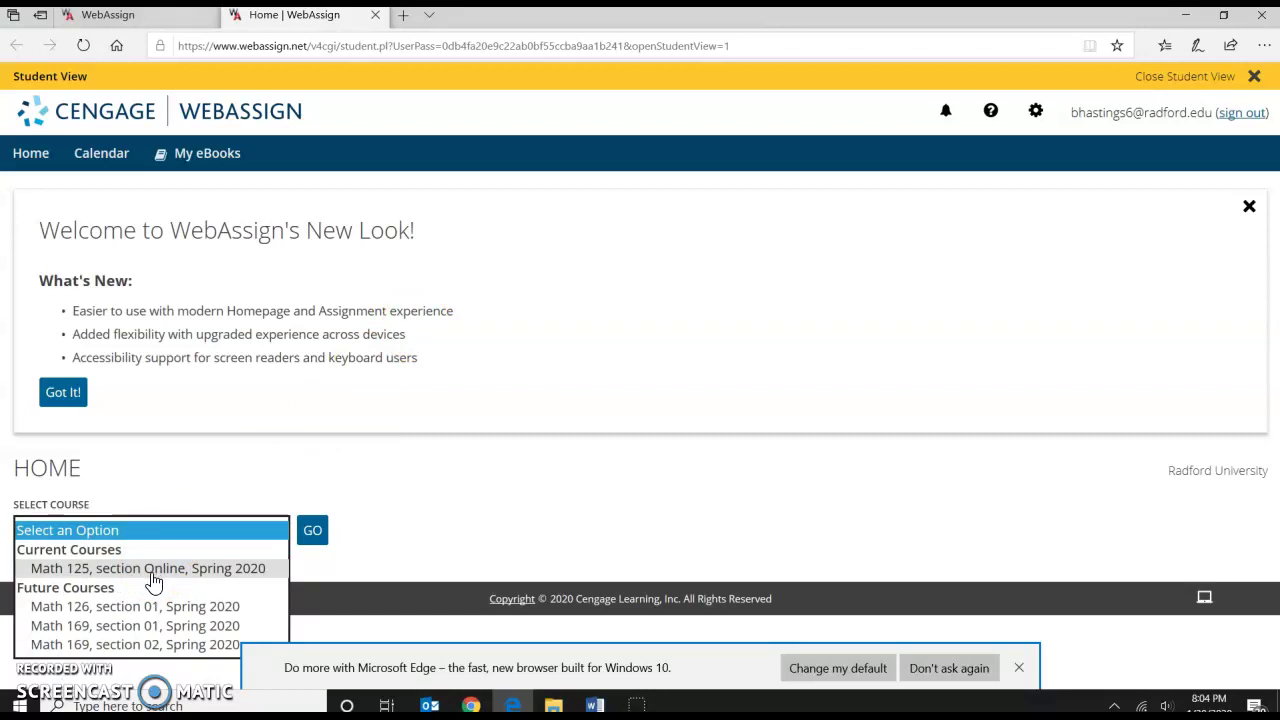
left_click(153, 580)
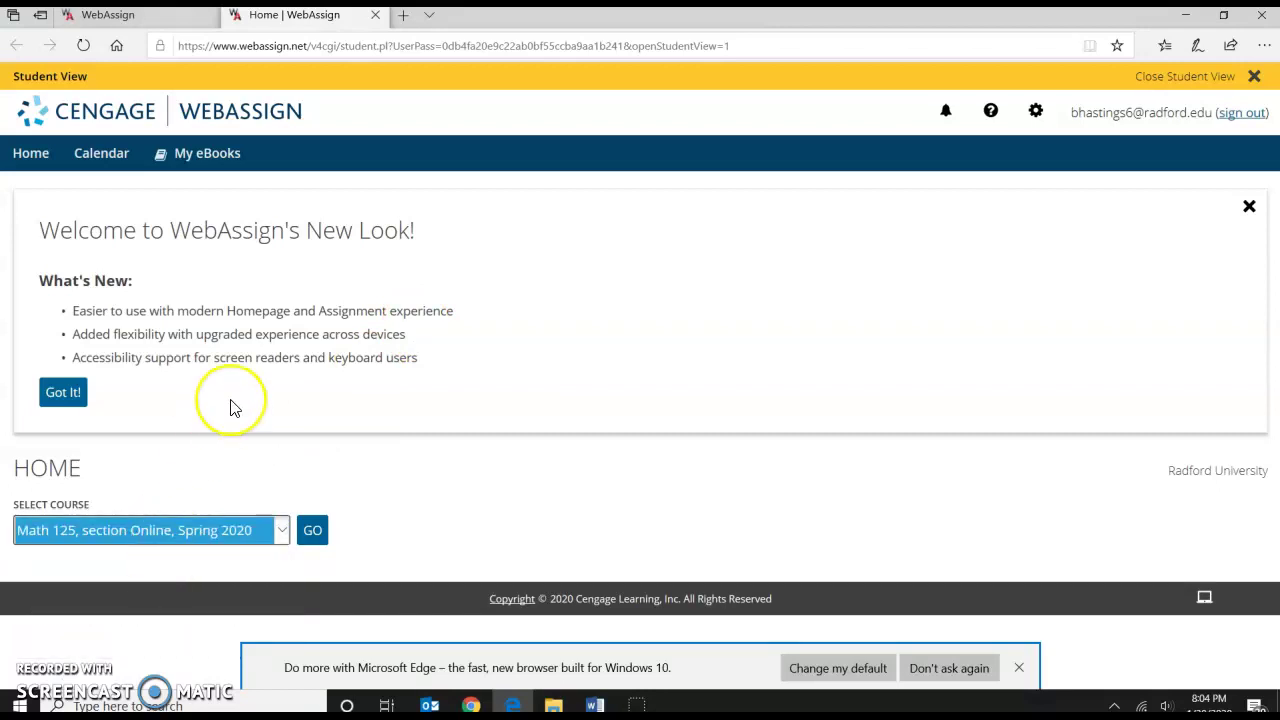
left_click(311, 530)
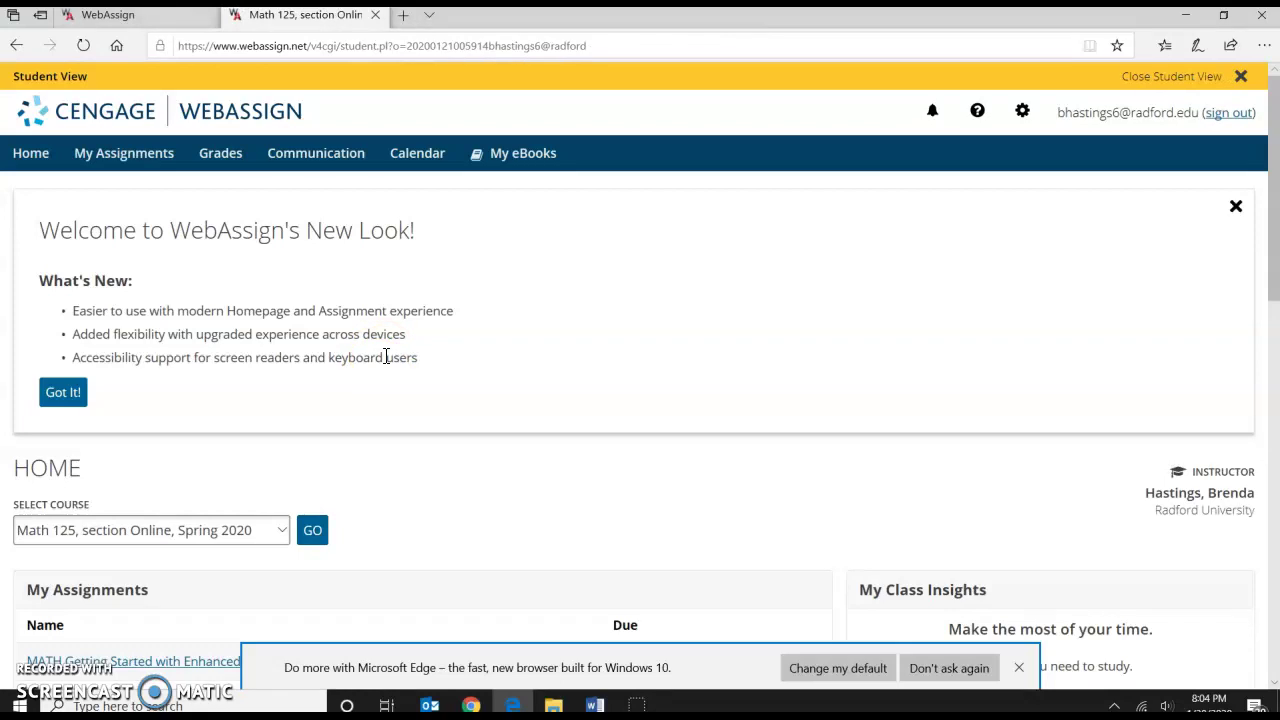
Find and open the Harshbarger 11th Section 0.3 assignment in the assignment list.
scroll(486, 286, "down", 3)
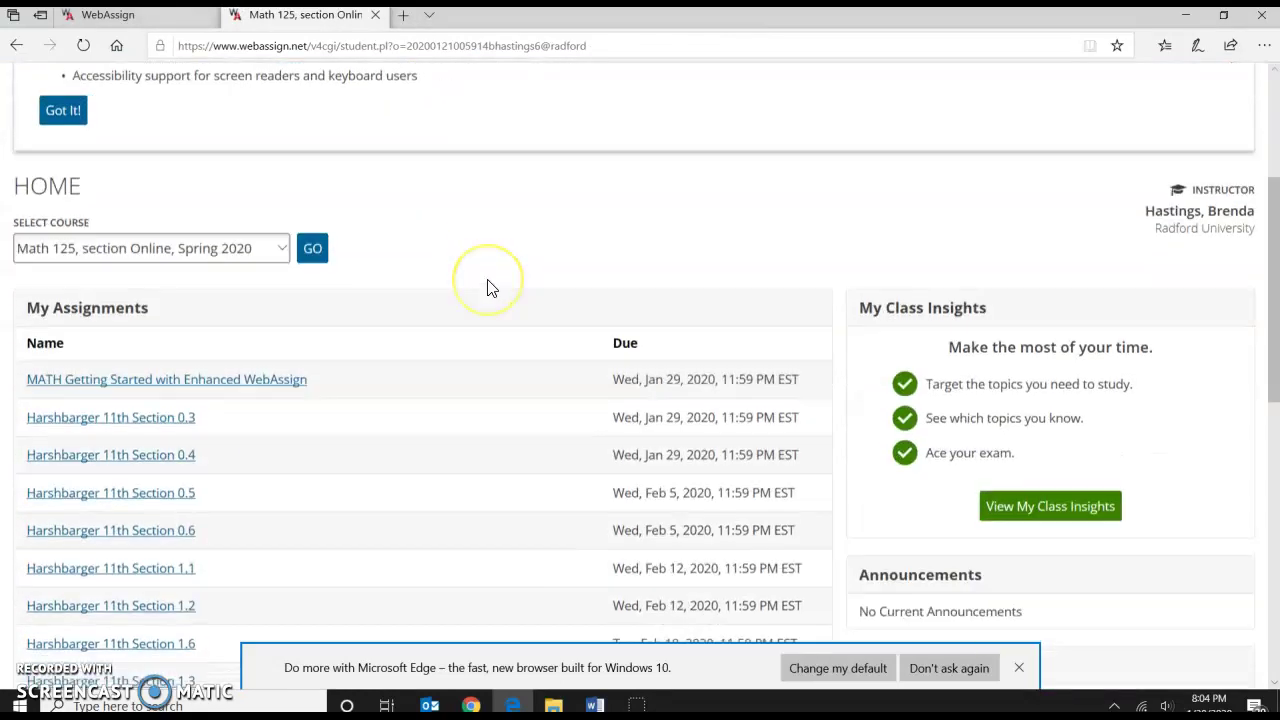
scroll(489, 286, "down", 2)
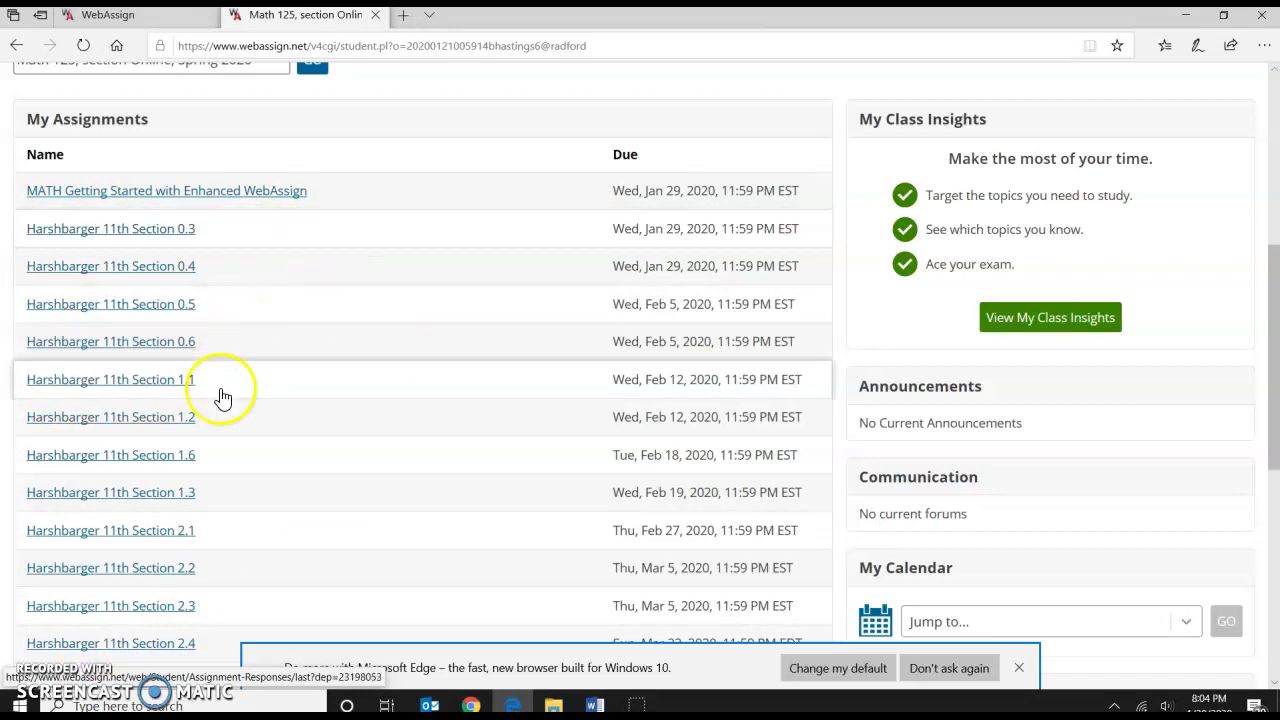
scroll(262, 464, "down", 4)
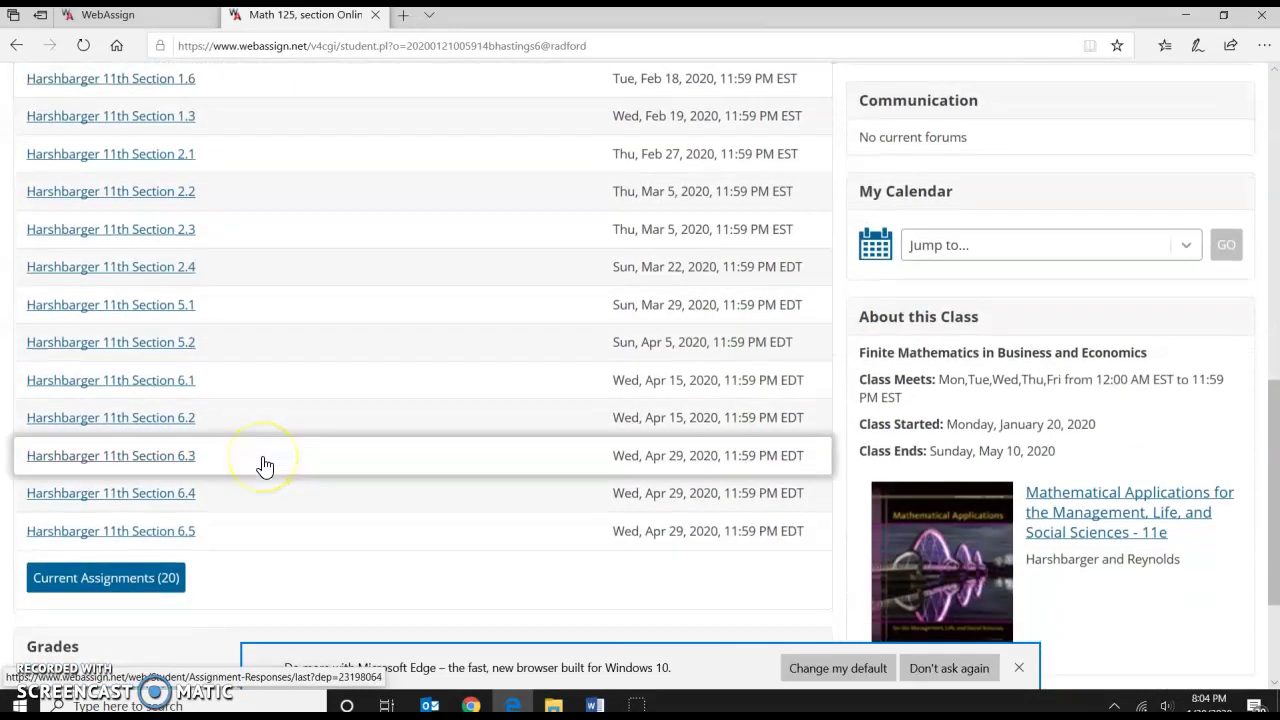
scroll(264, 464, "up", 4)
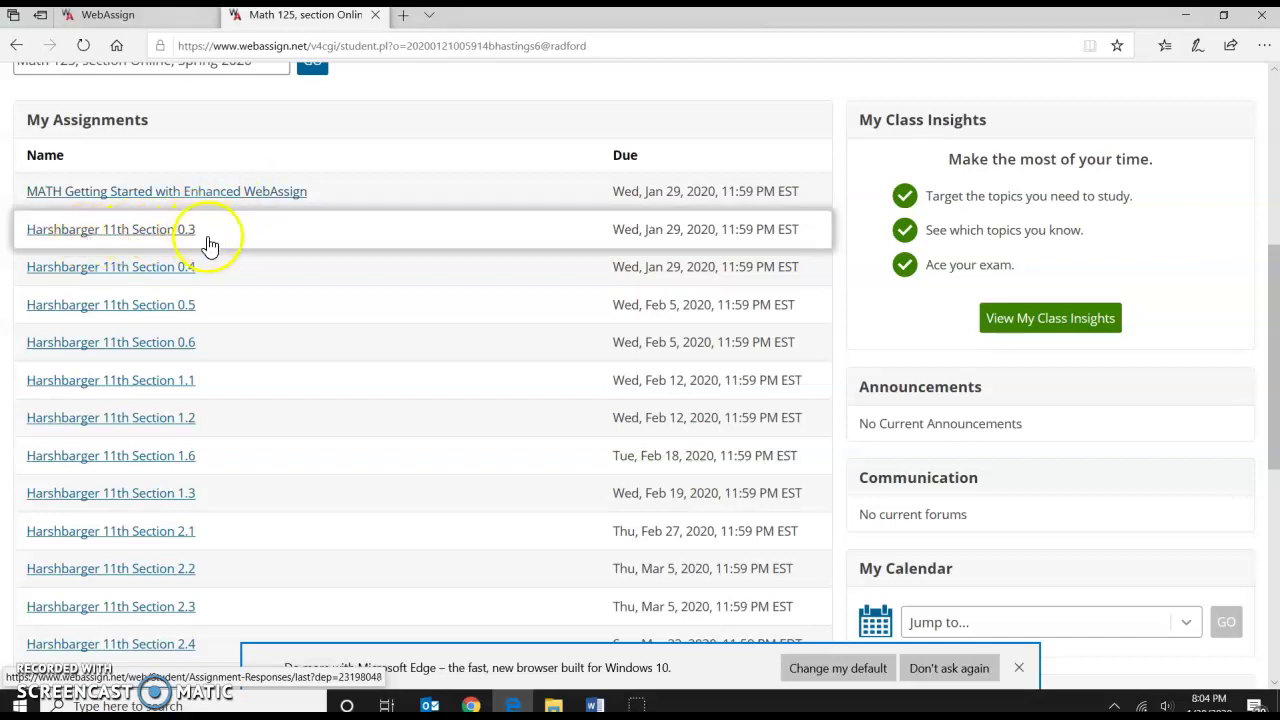
scroll(205, 237, "down", 5)
scroll(208, 320, "up", 4)
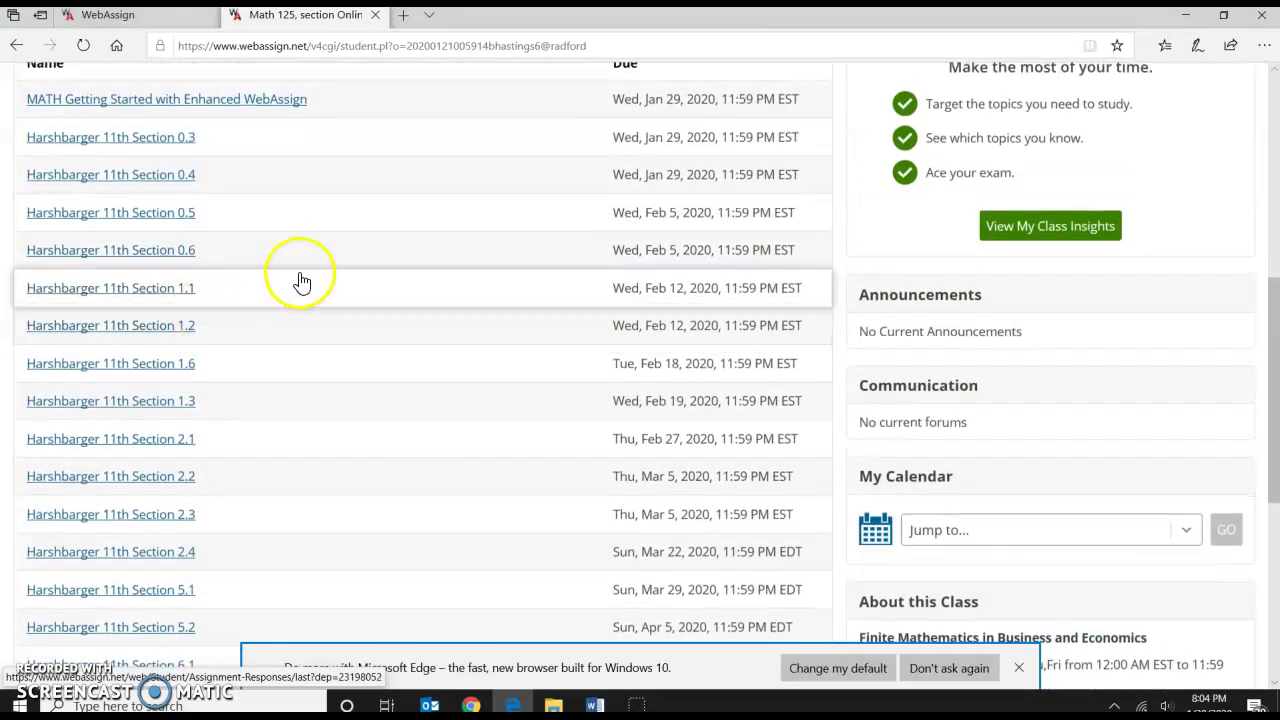
scroll(295, 286, "up", 1)
left_click(181, 240)
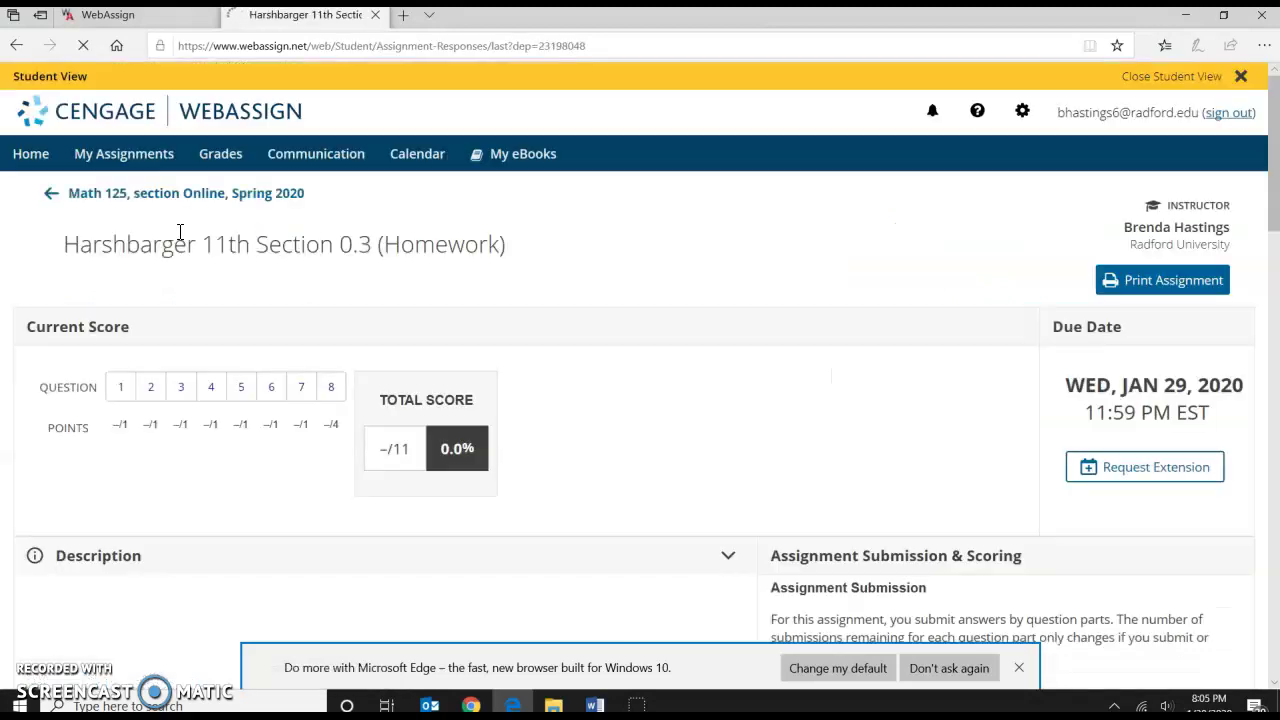
Submit 64 as question 1's answer for (−2)^7, then return to its answer box.
scroll(466, 271, "down", 5)
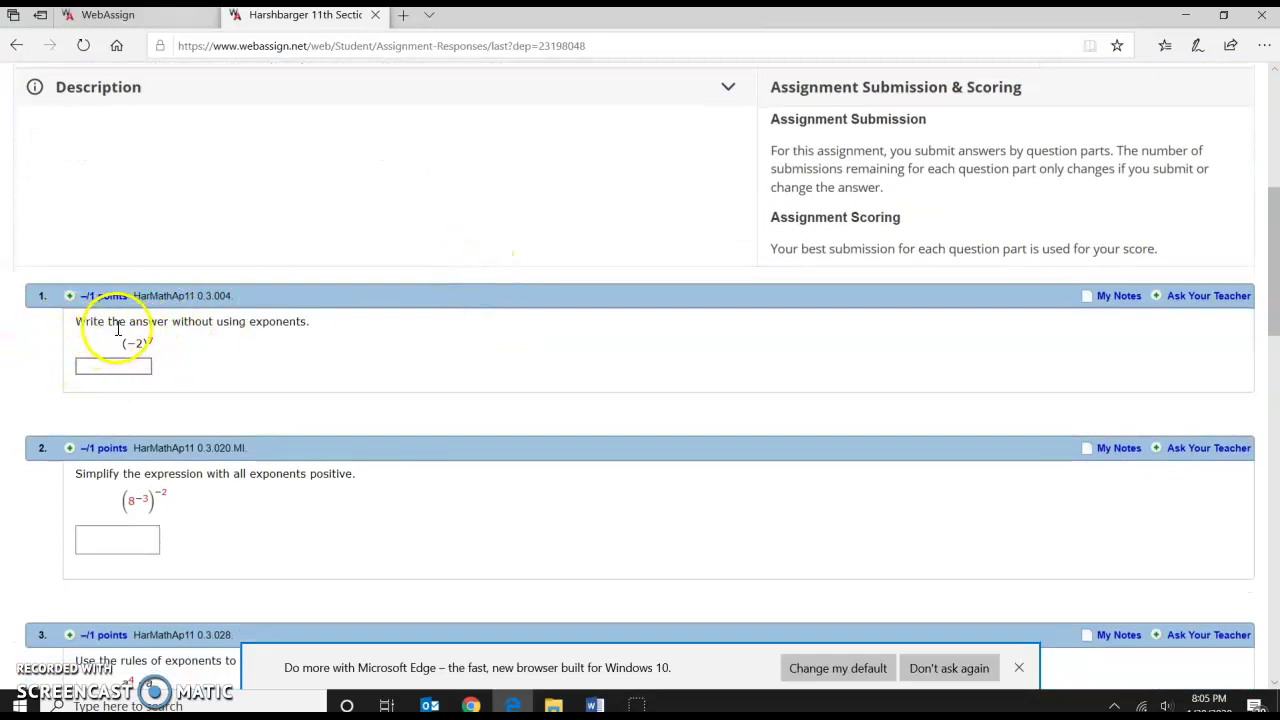
left_click(125, 366)
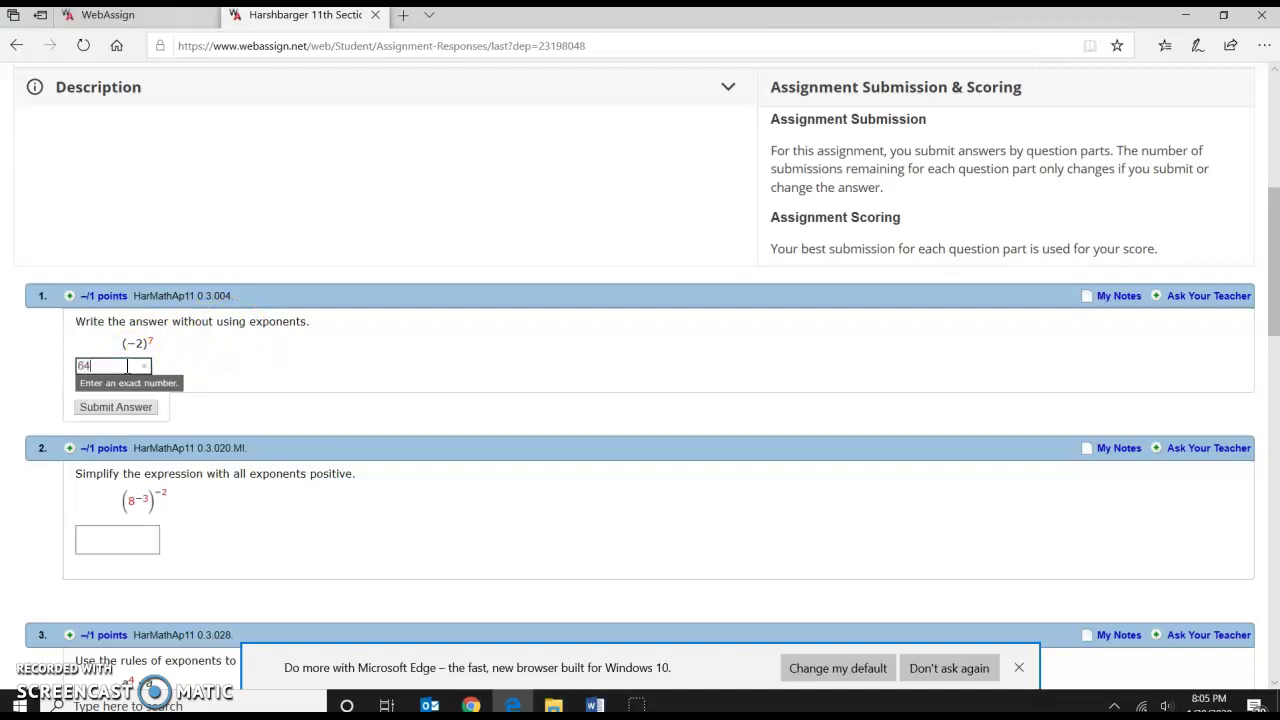
left_click(93, 407)
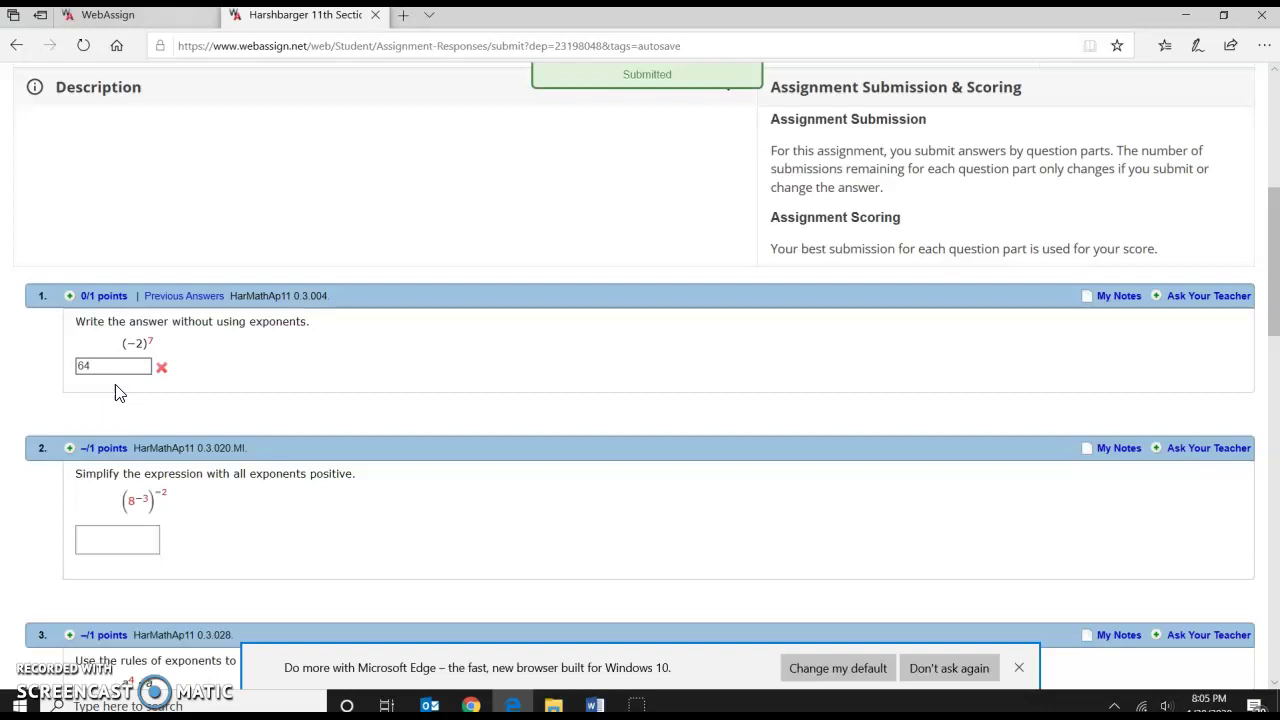
left_click(145, 367)
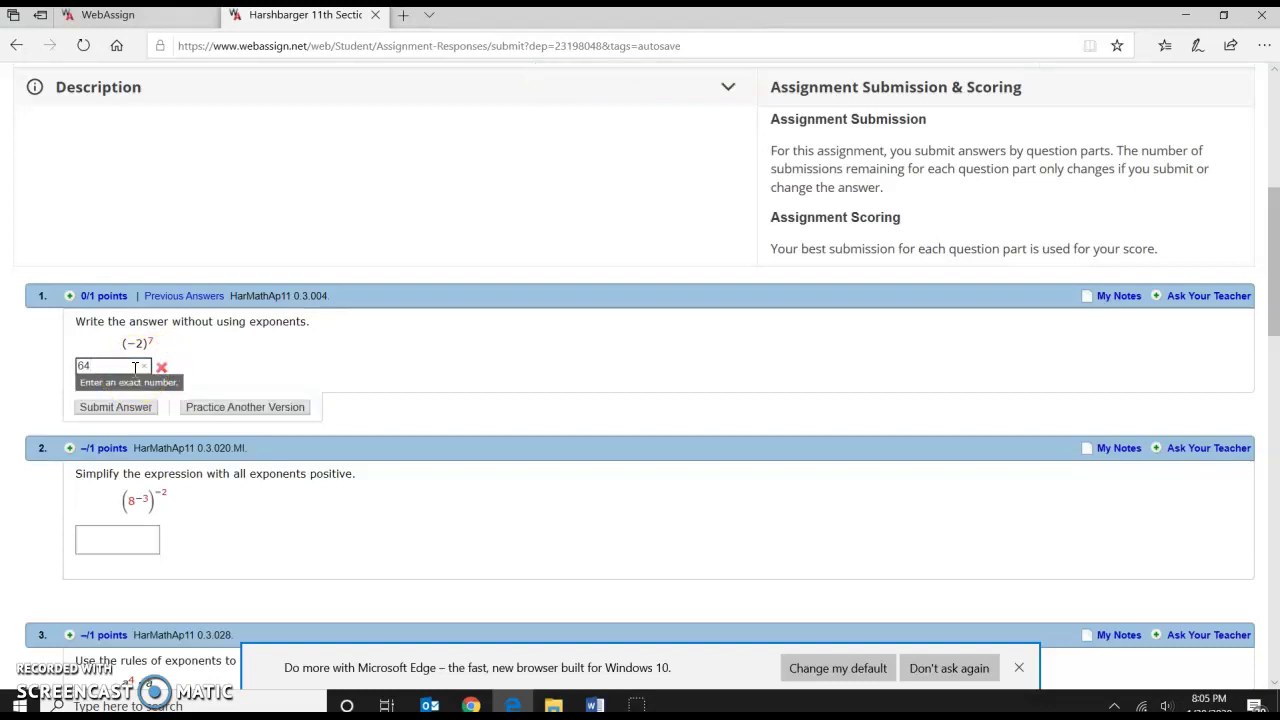
left_click(245, 410)
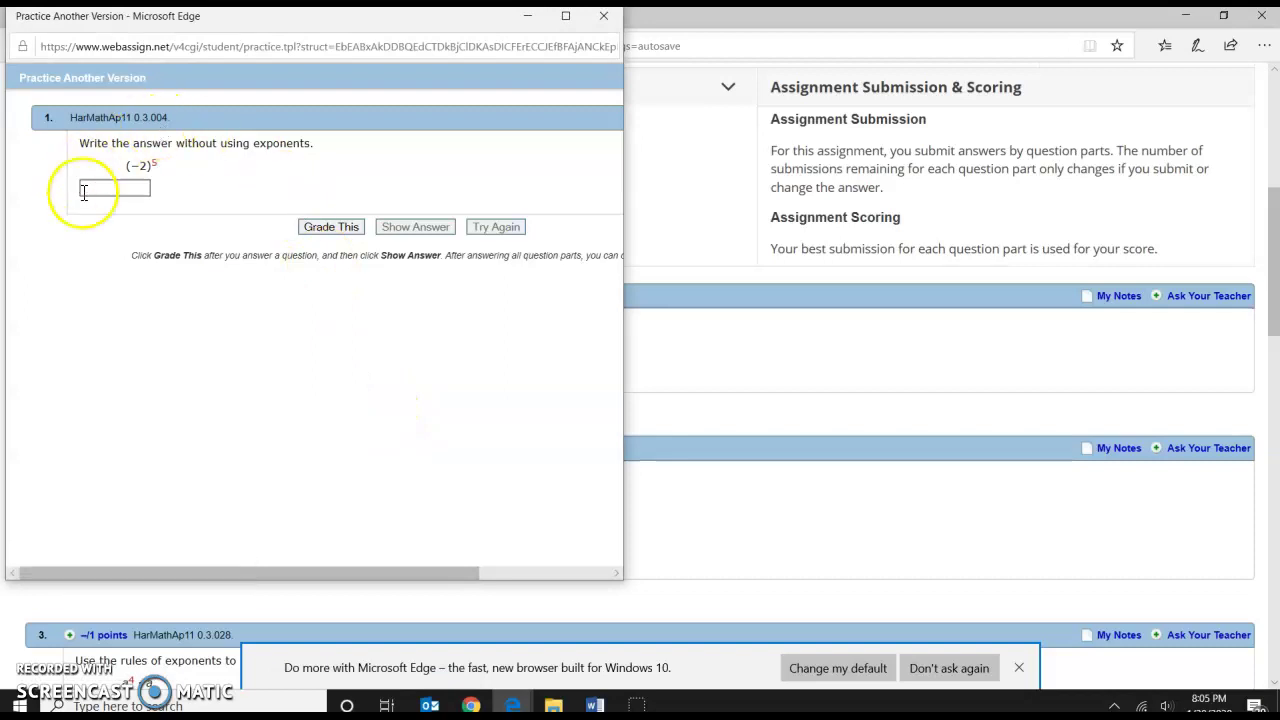
left_click(140, 192)
left_click(129, 189)
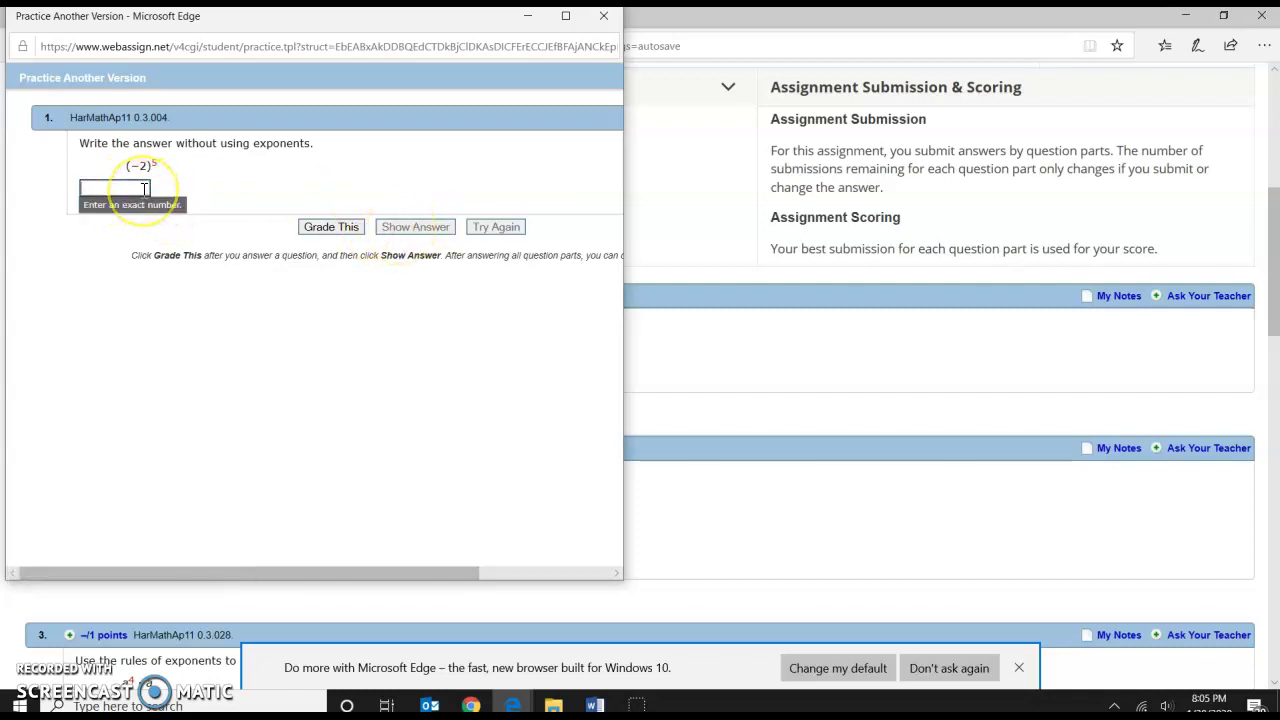
left_click(316, 232)
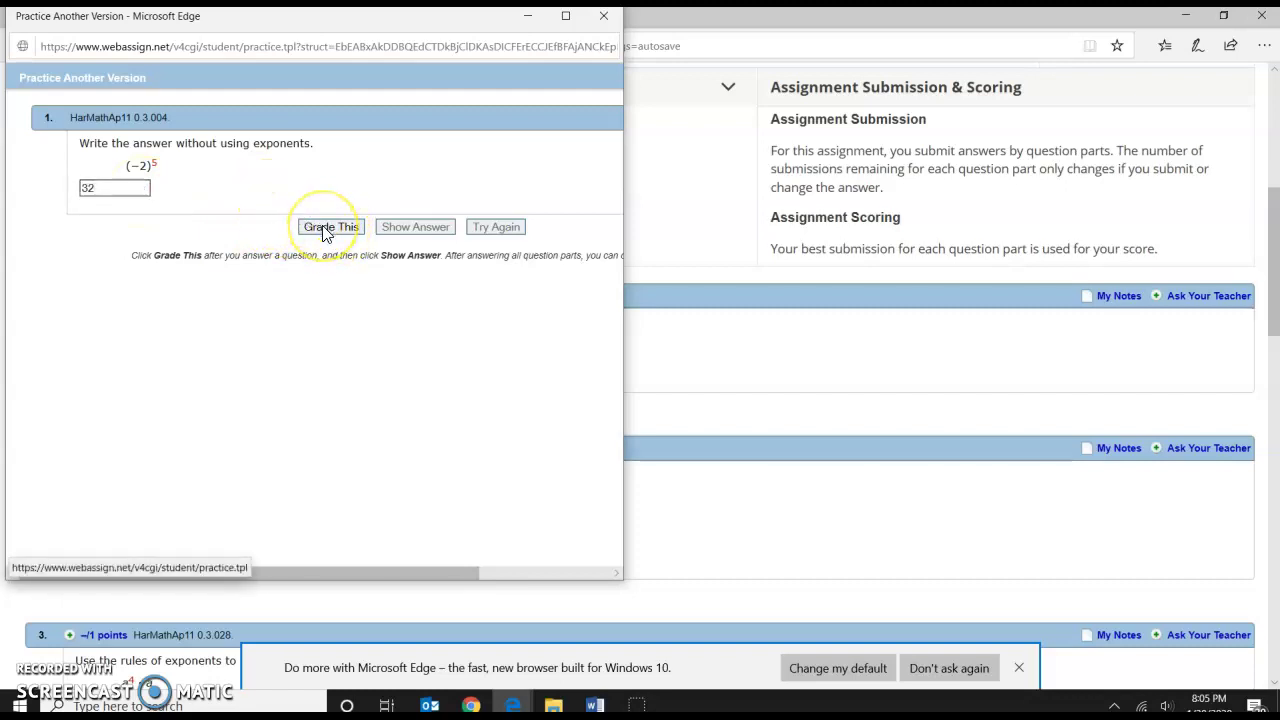
left_click(84, 188)
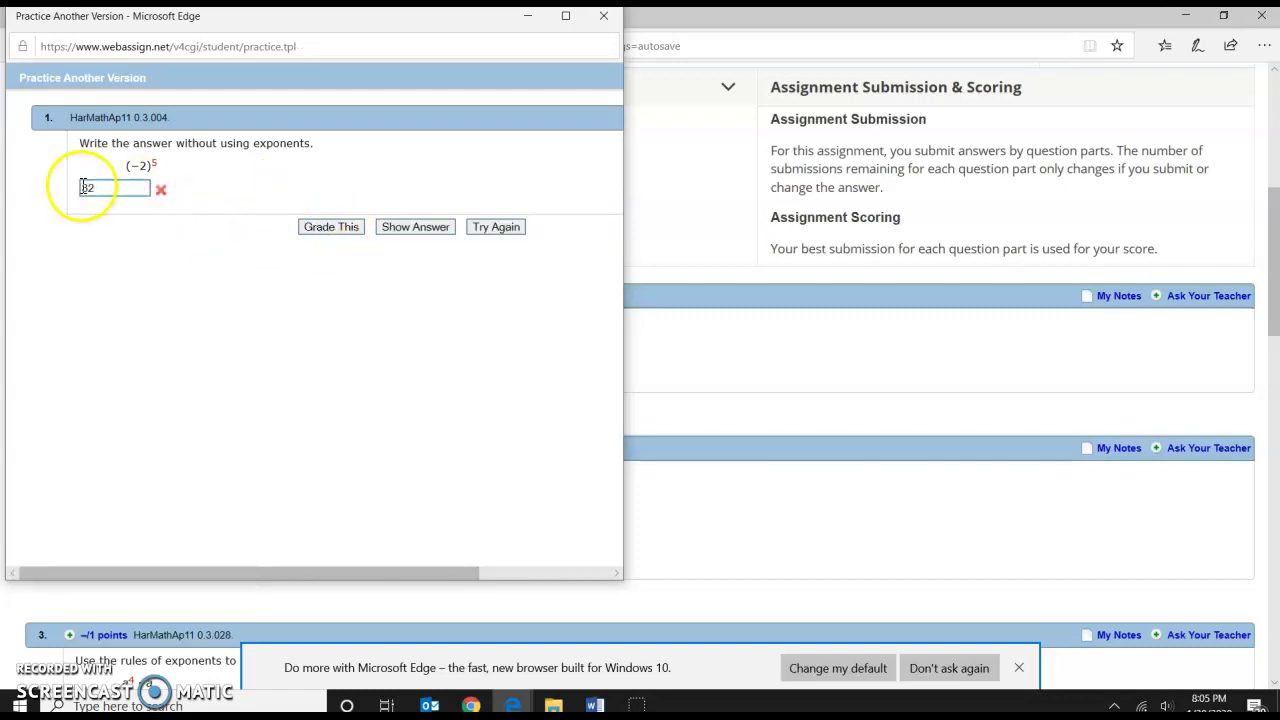
type("-")
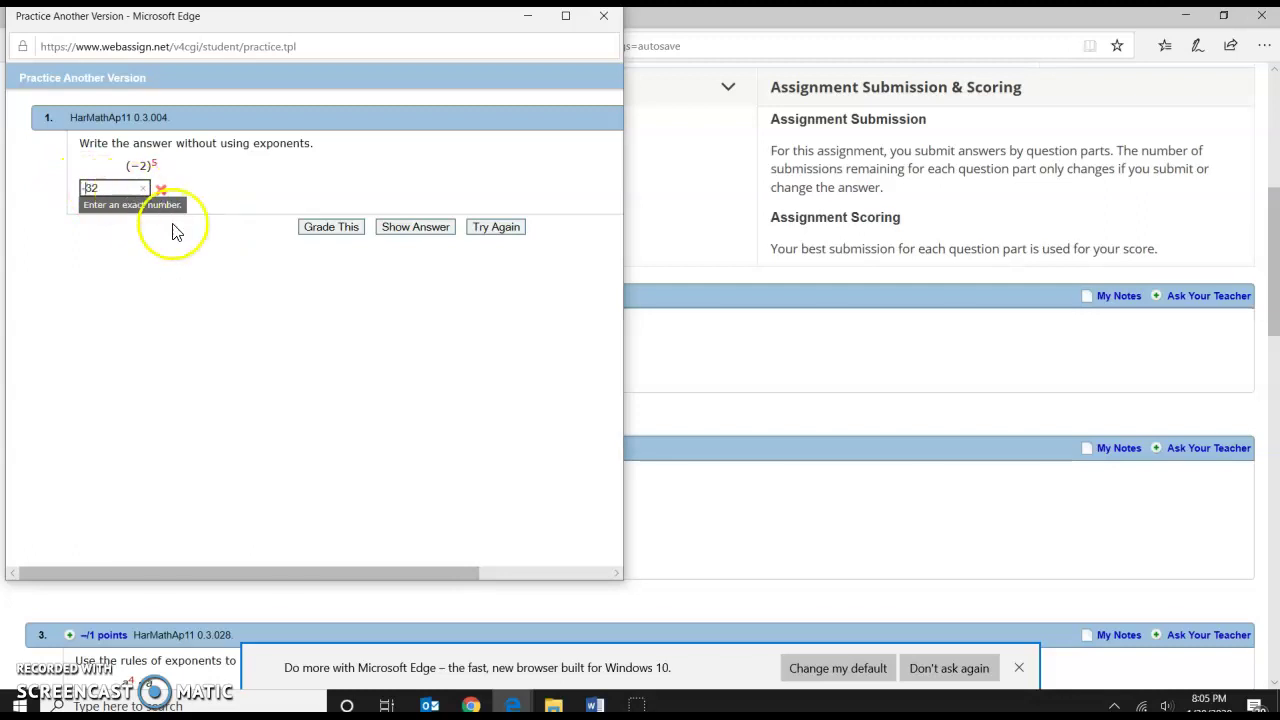
left_click(326, 228)
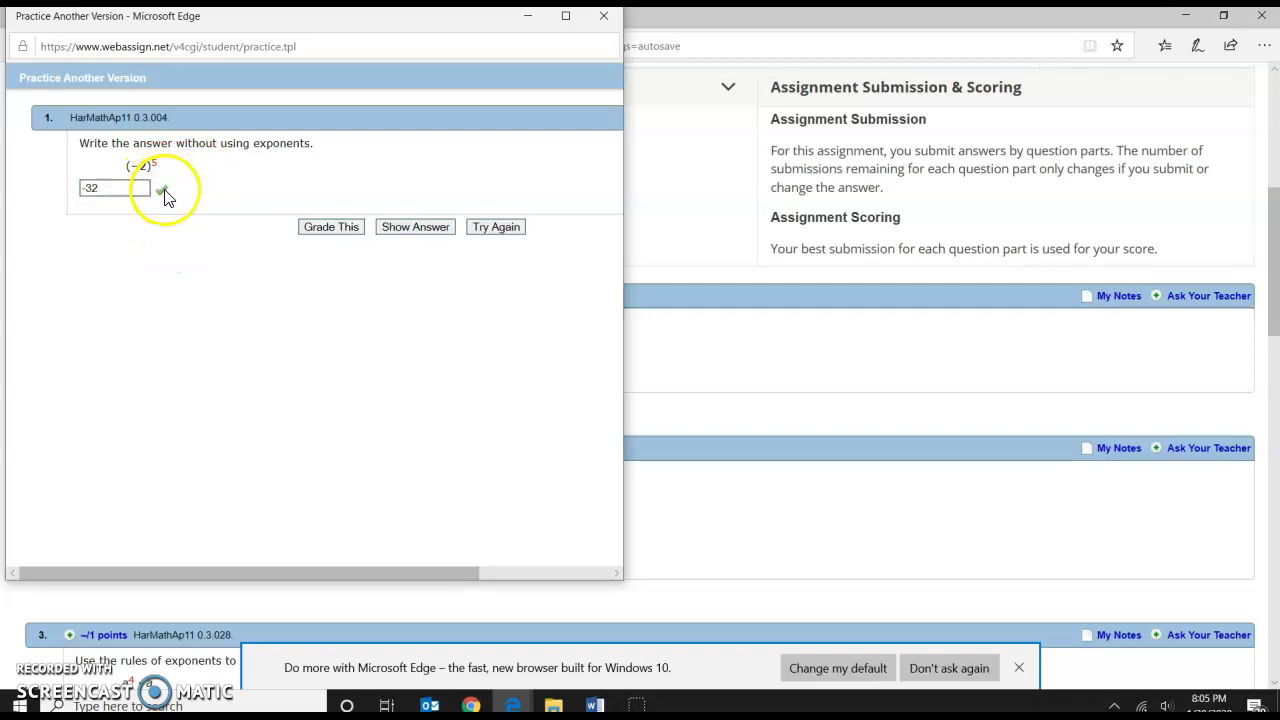
left_click(494, 227)
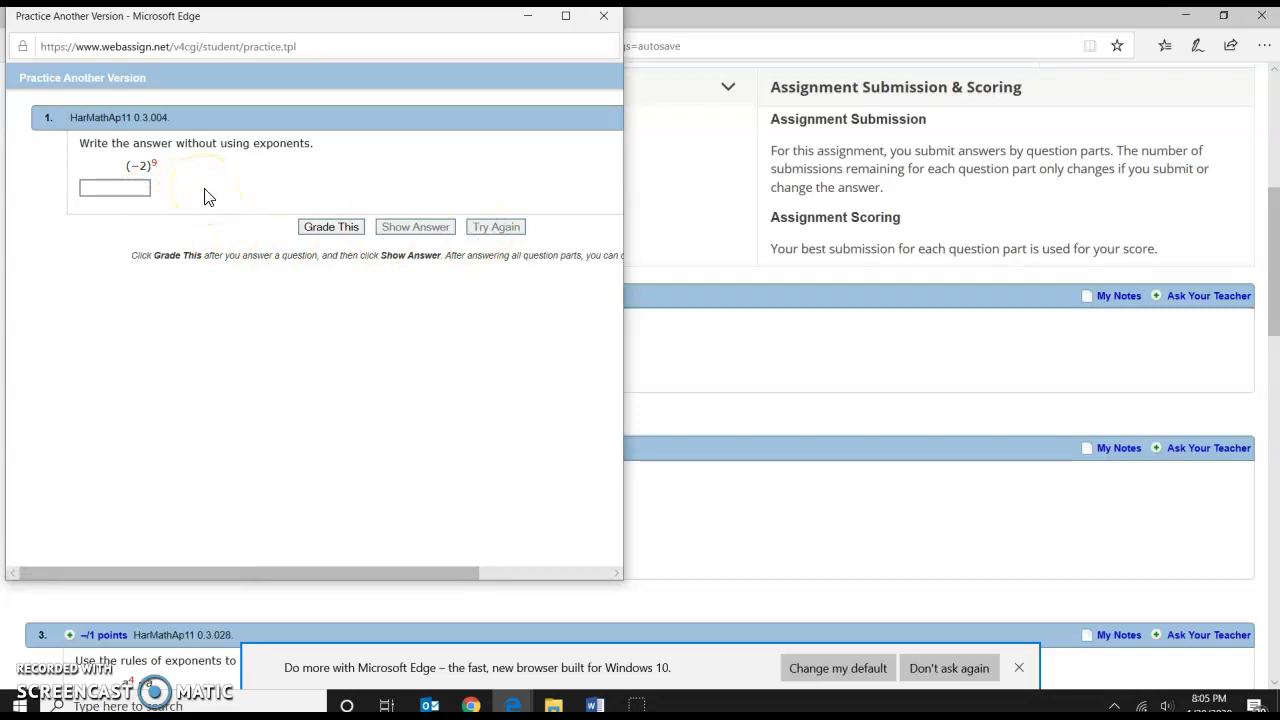
left_click(603, 18)
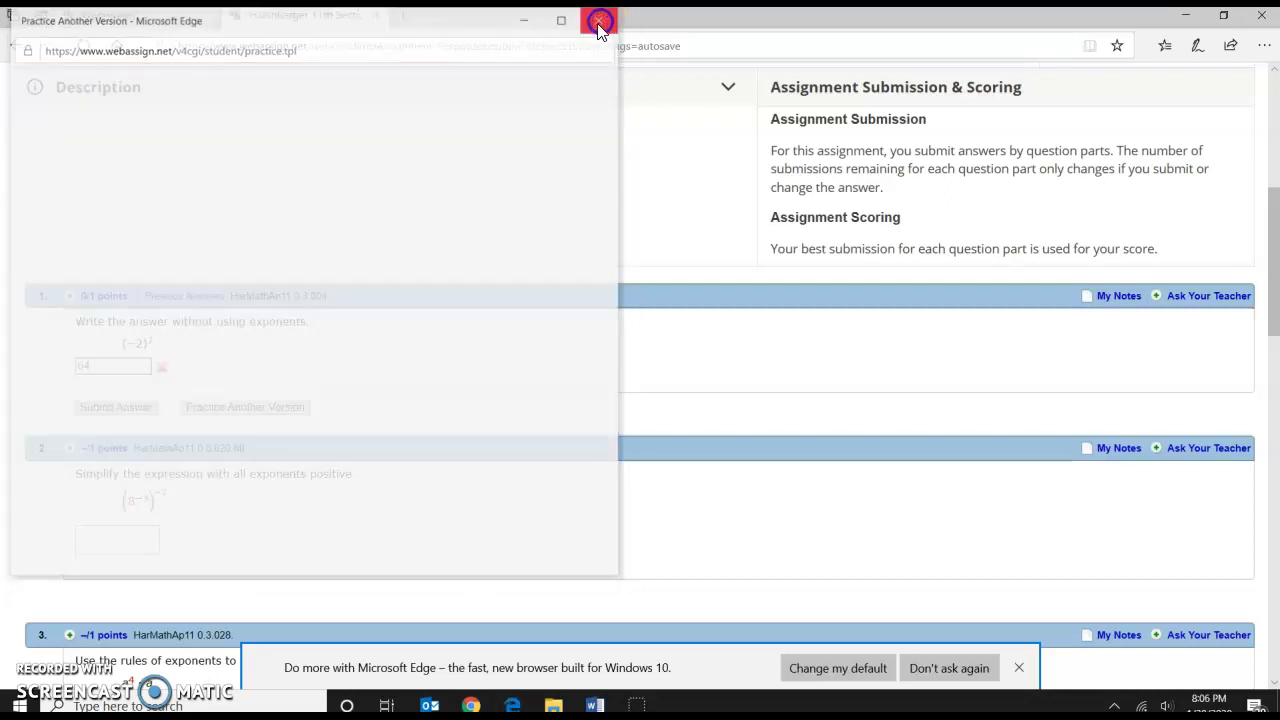
Enter and submit 64 as question 2's answer.
scroll(230, 318, "down", 2)
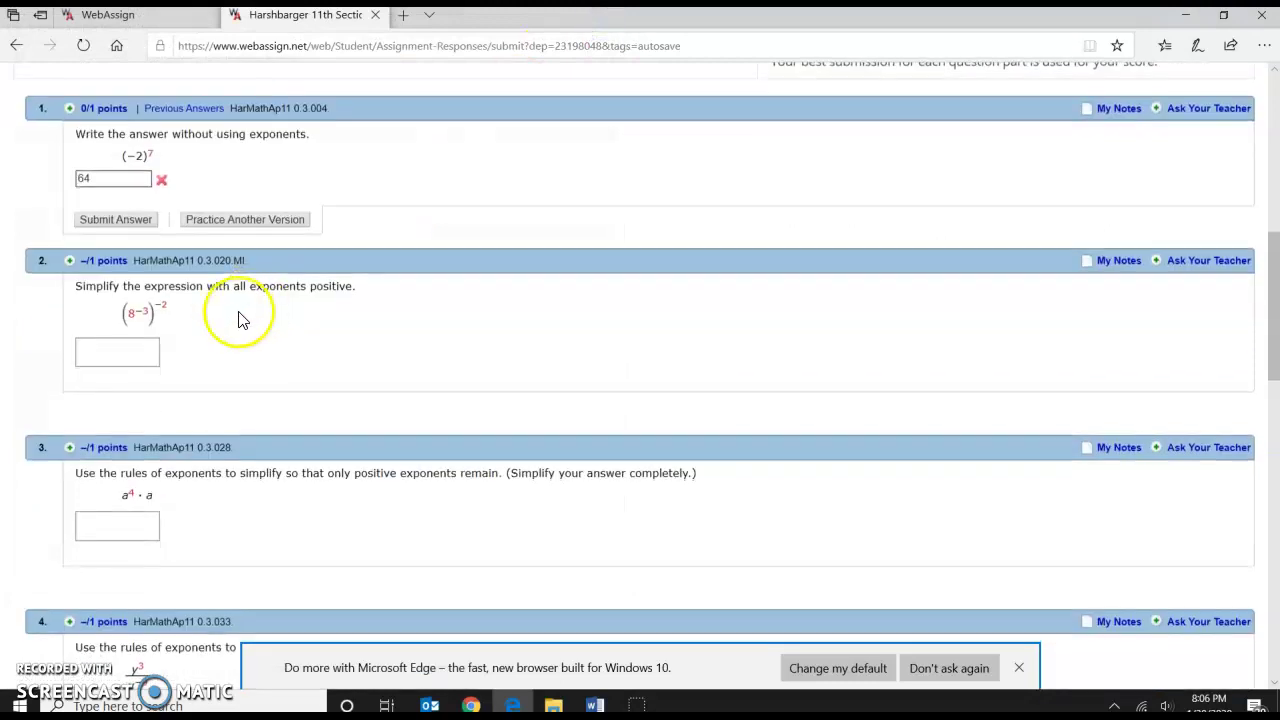
left_click(143, 350)
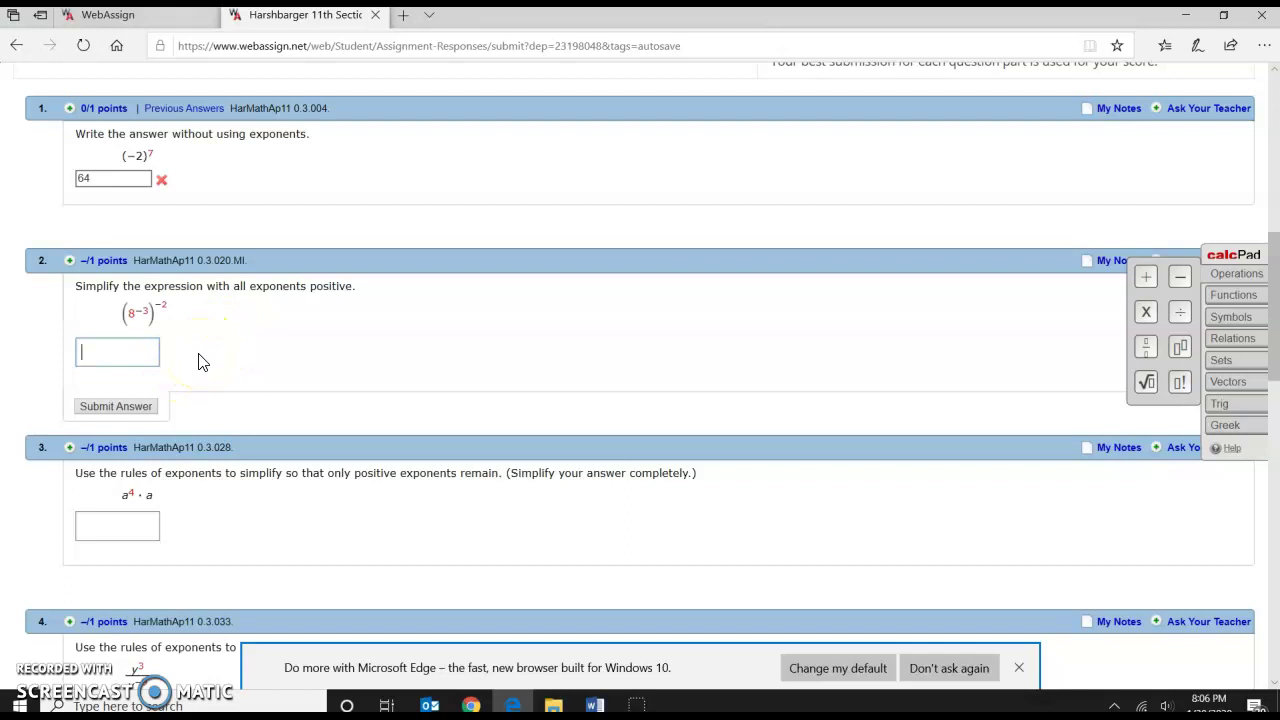
type("64")
left_click(120, 406)
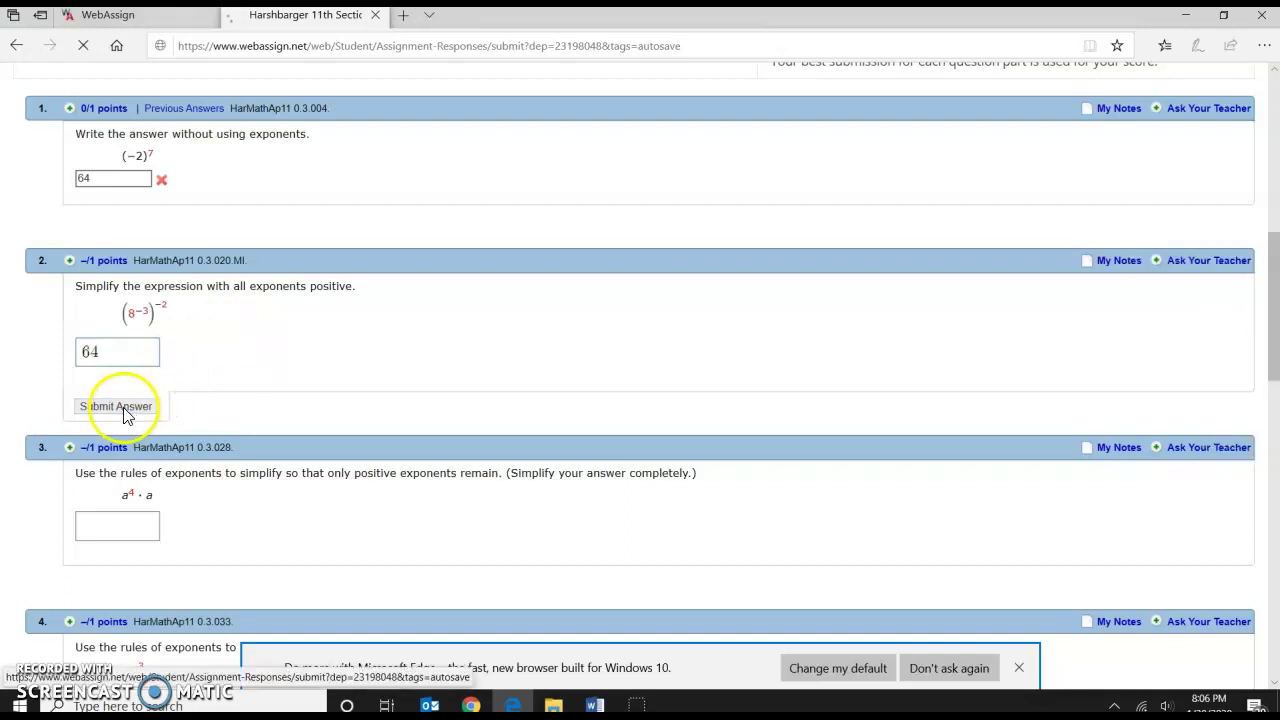
left_click(276, 304)
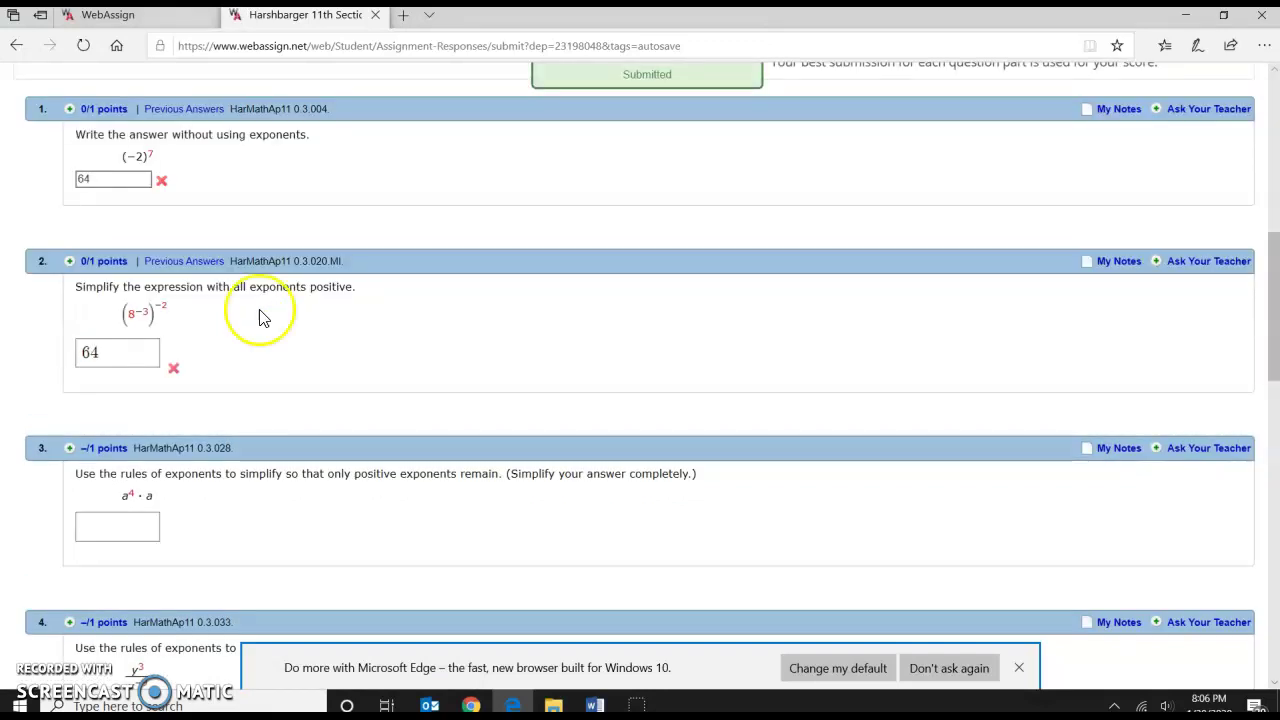
Replace question 2's answer with 8⁴ using an exponent and resubmit.
left_click(134, 350)
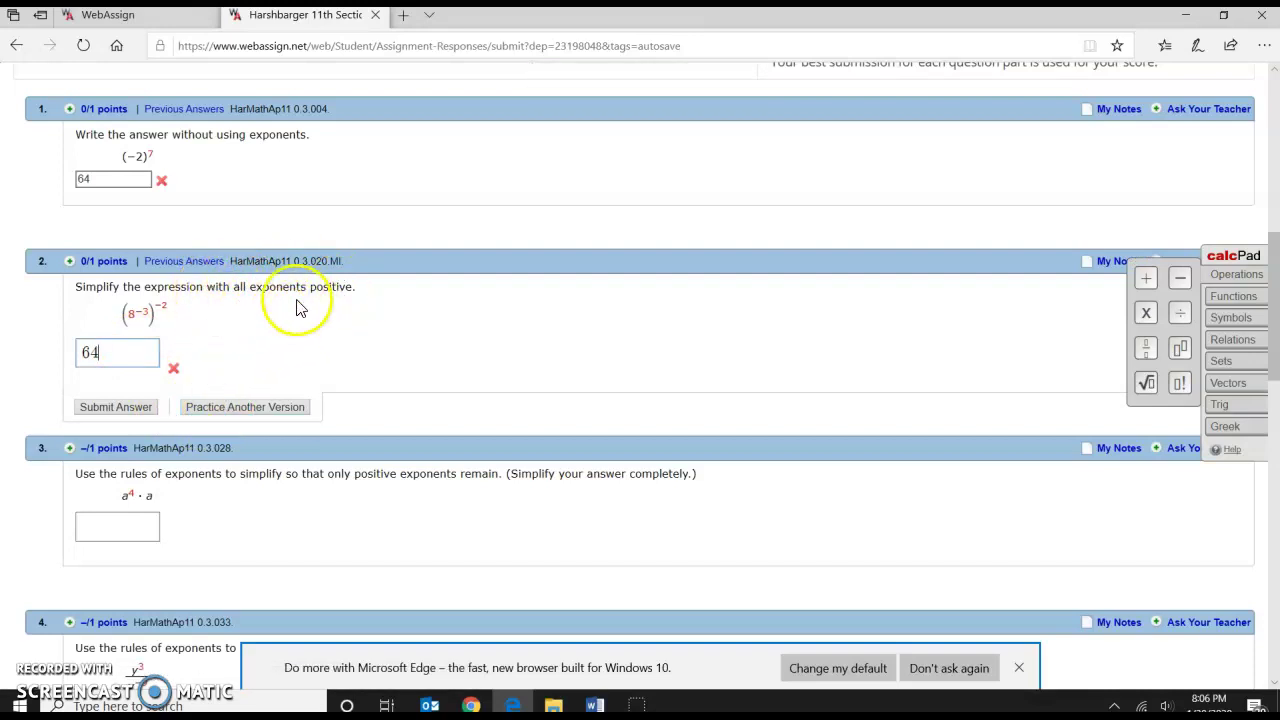
left_click_drag(112, 352, 60, 360)
type("8")
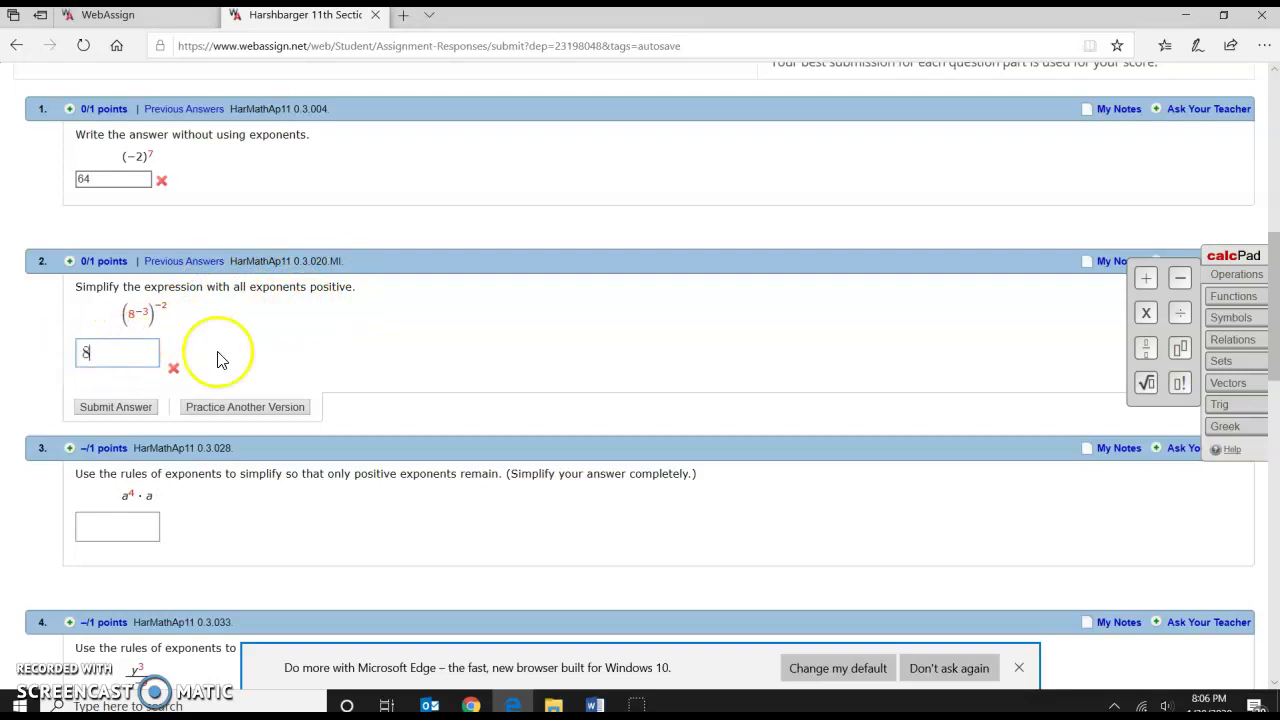
left_click(1180, 350)
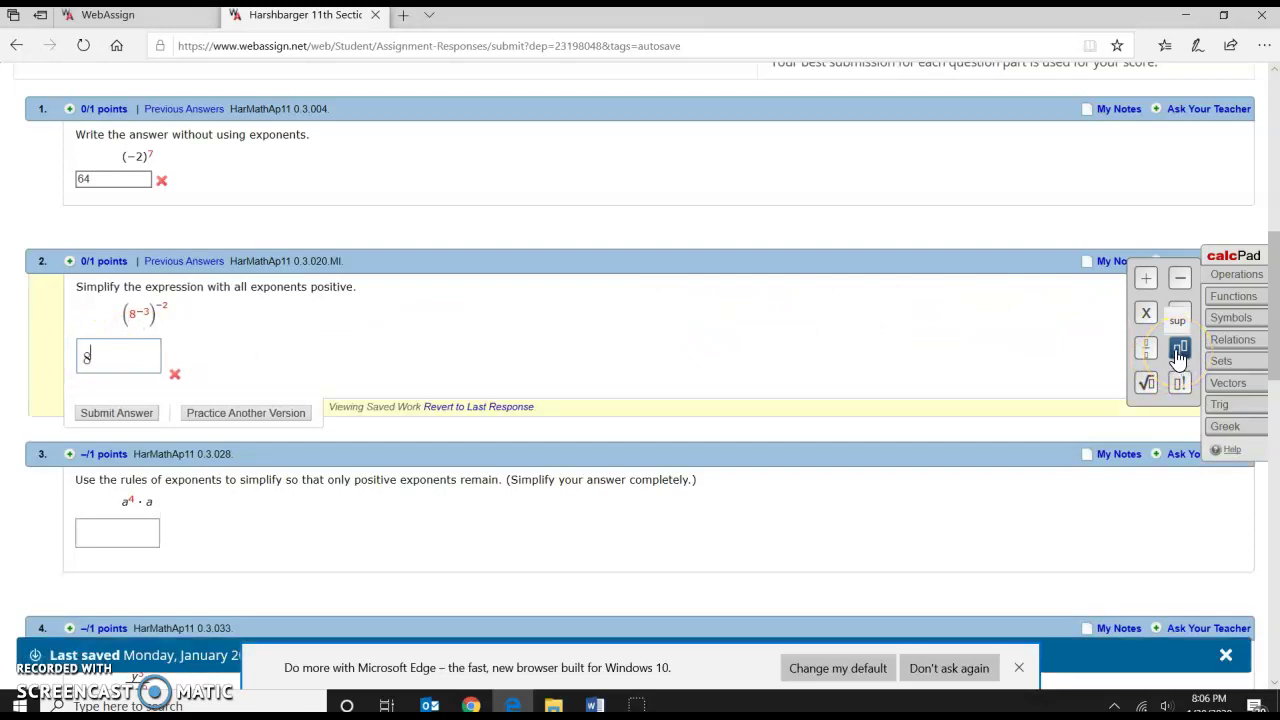
type("4")
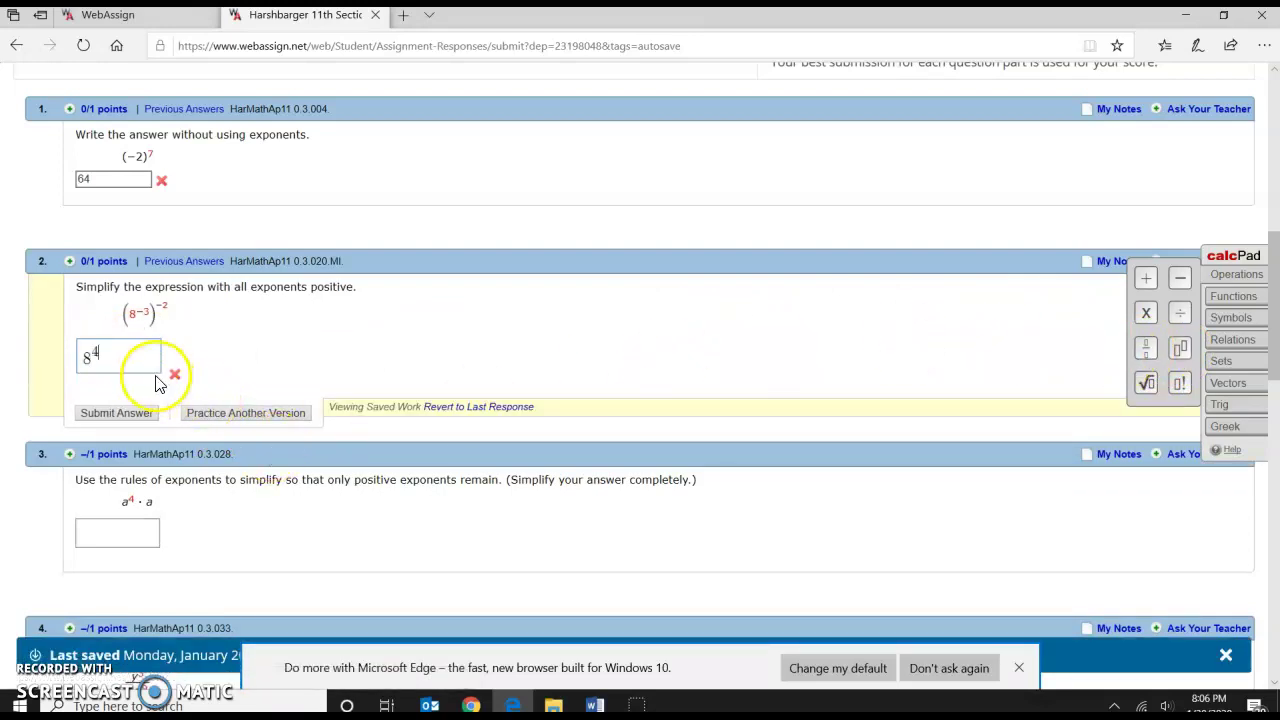
left_click(133, 413)
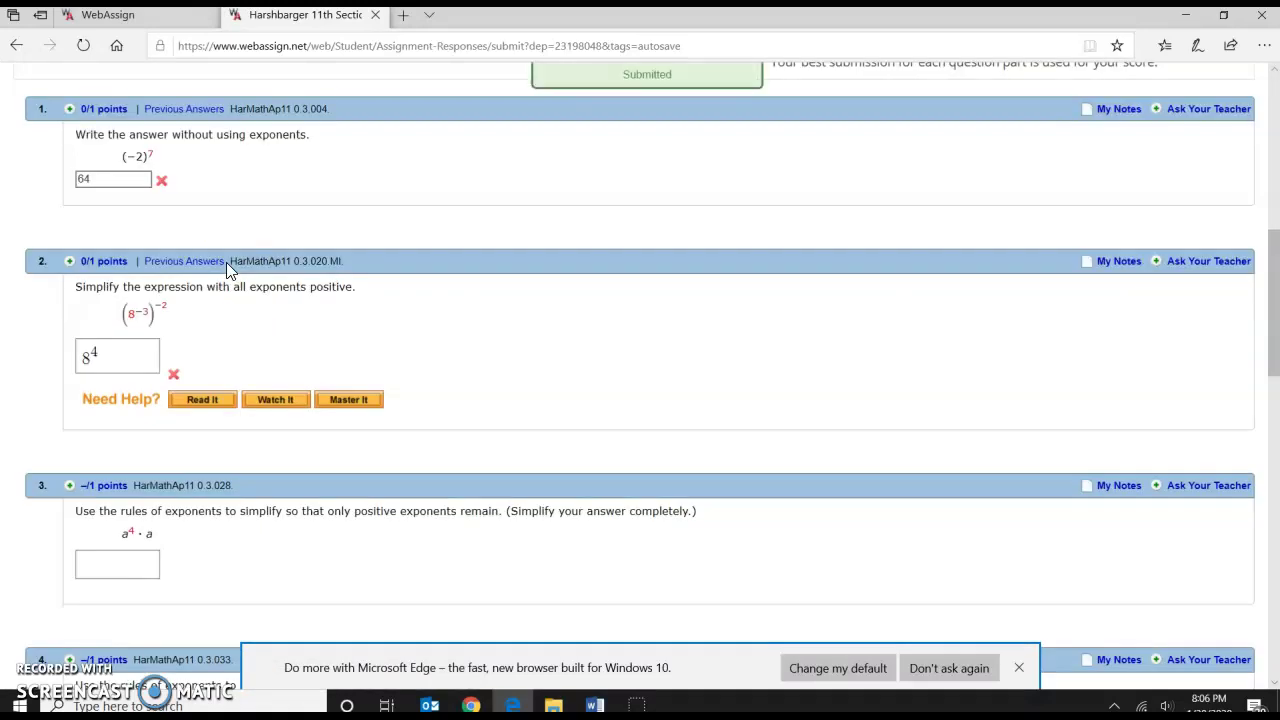
Open question 2's Read It textbook help past the Flash notice, then return to Section 0.3.
left_click(201, 400)
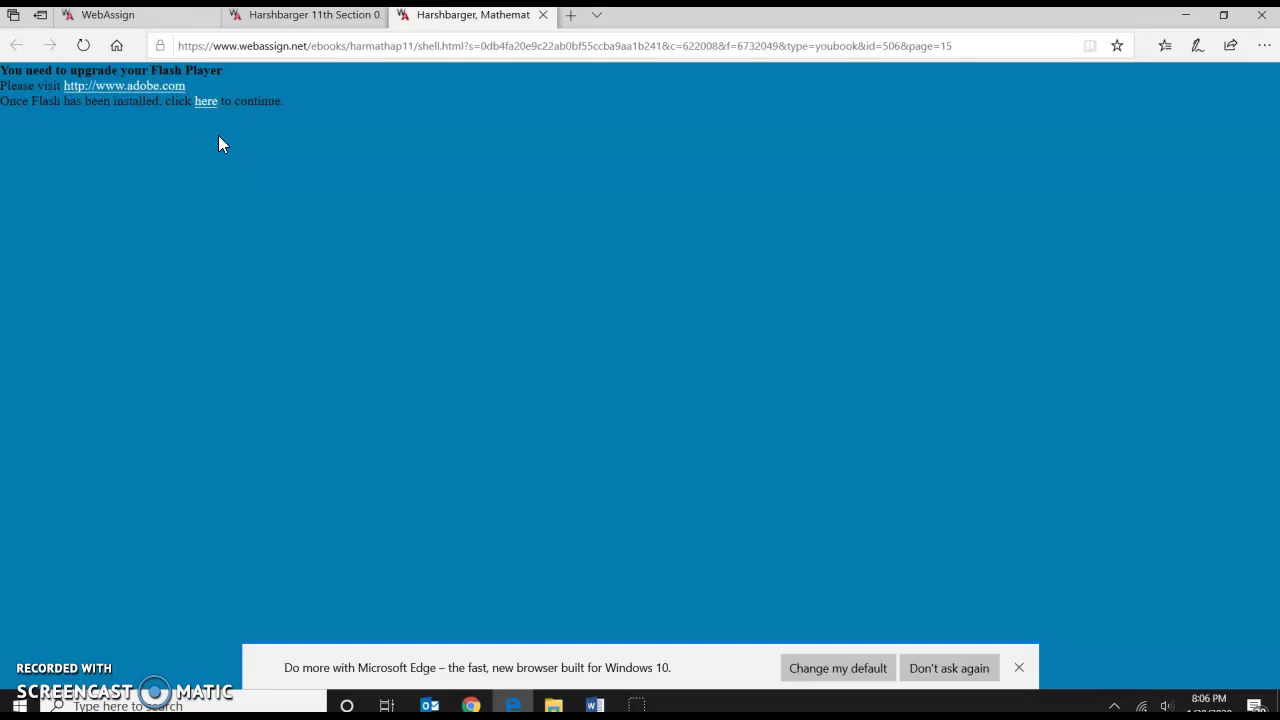
left_click(266, 95)
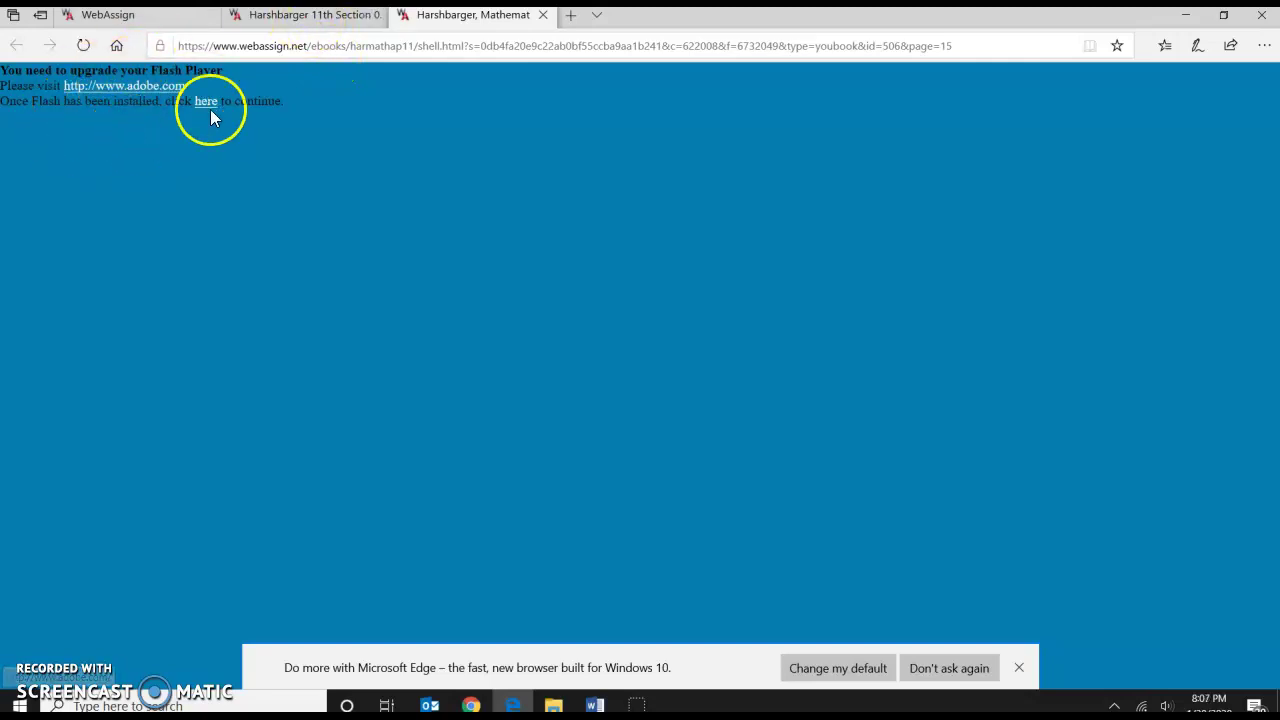
left_click(290, 14)
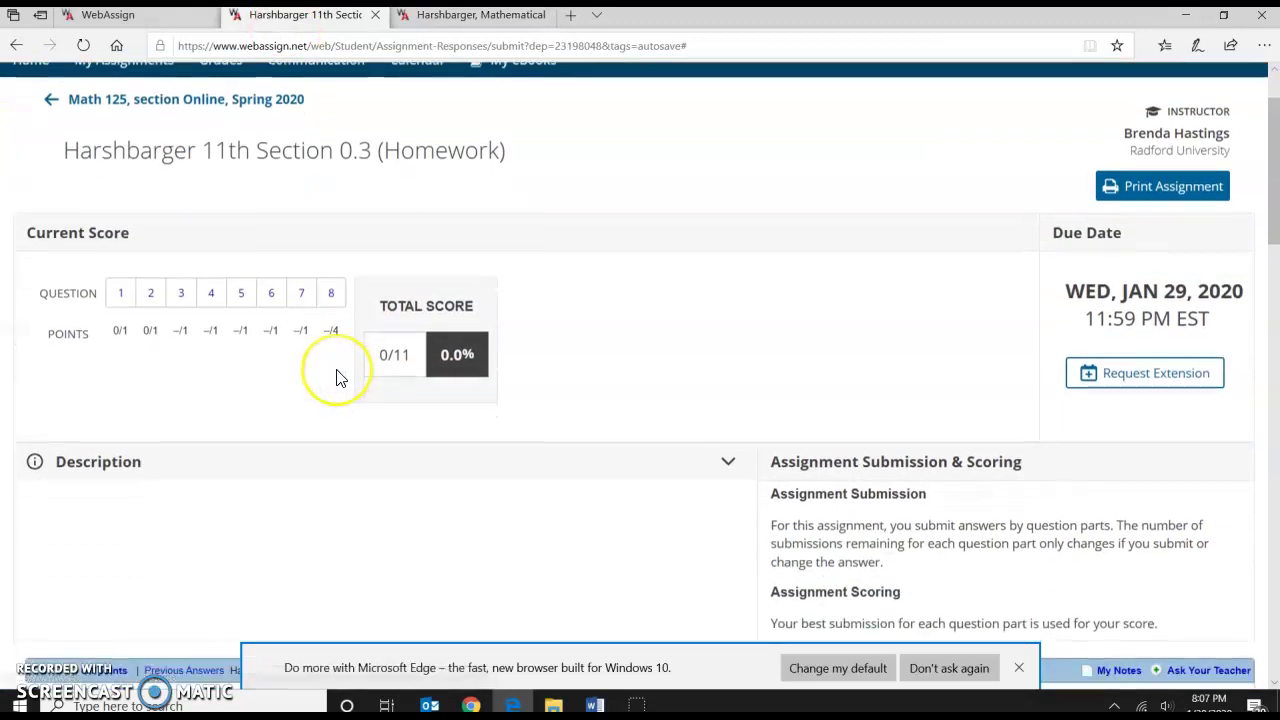
scroll(337, 378, "down", 8)
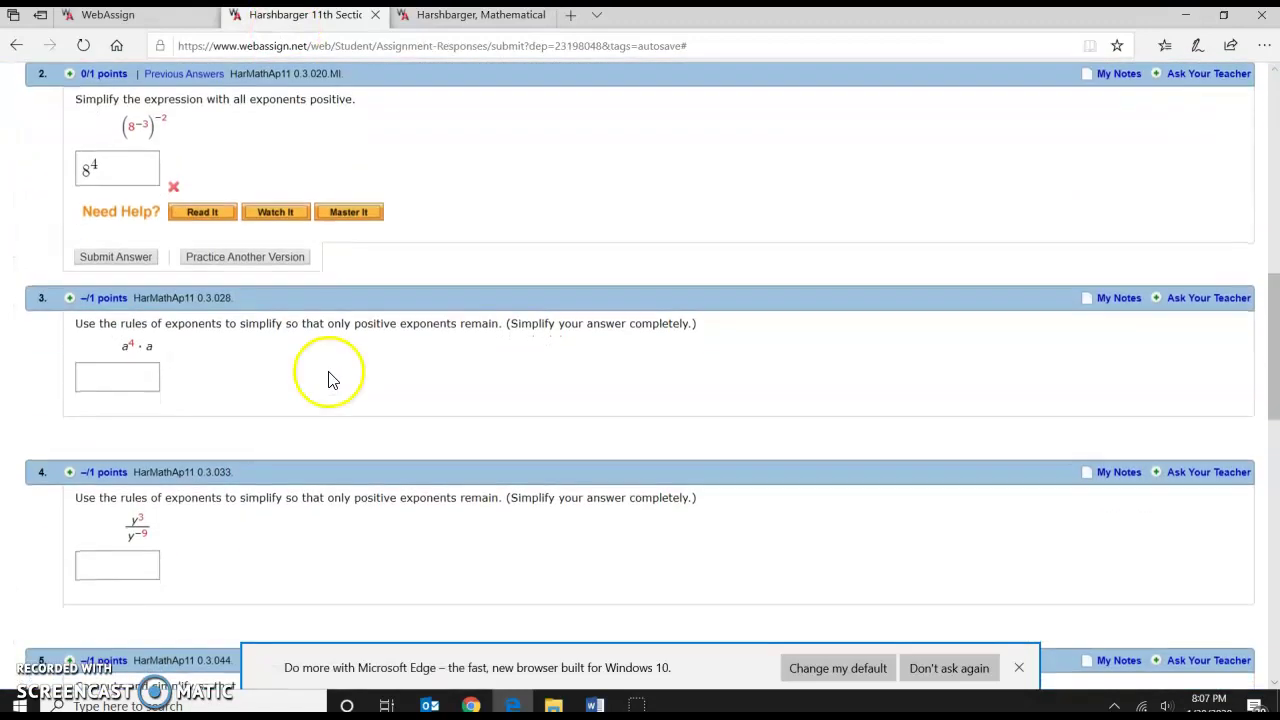
left_click(279, 214)
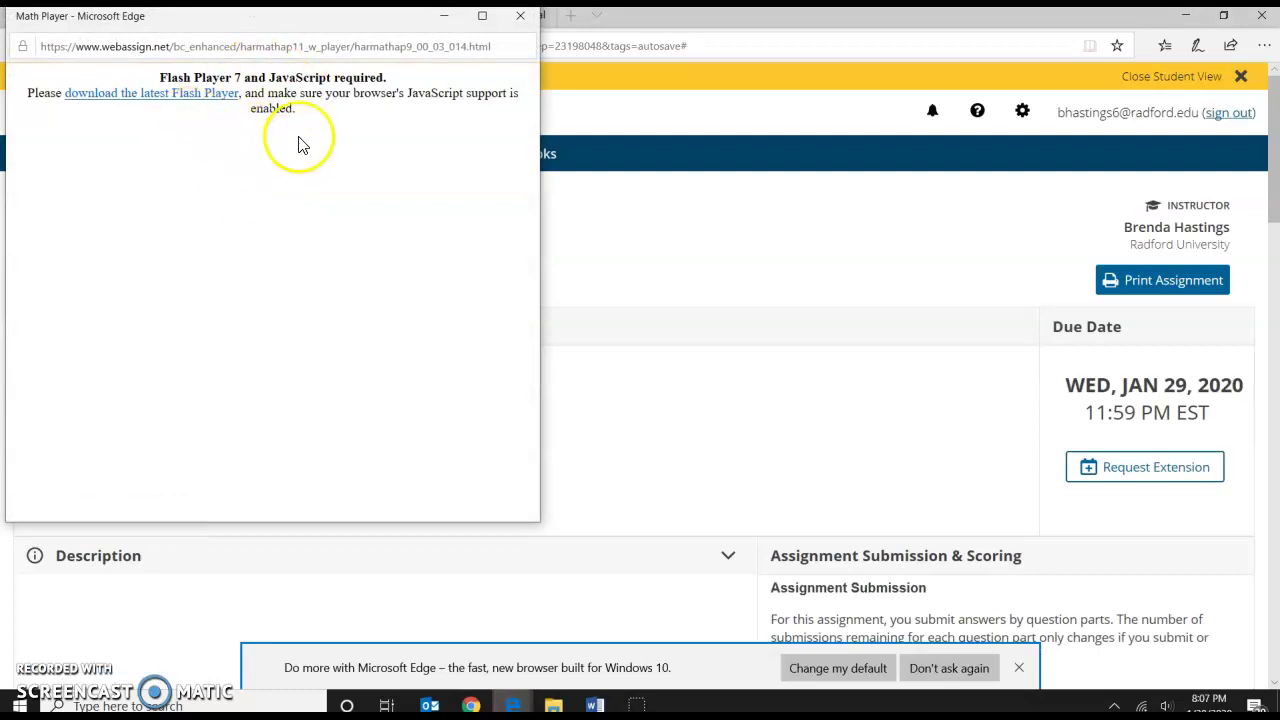
left_click(158, 98)
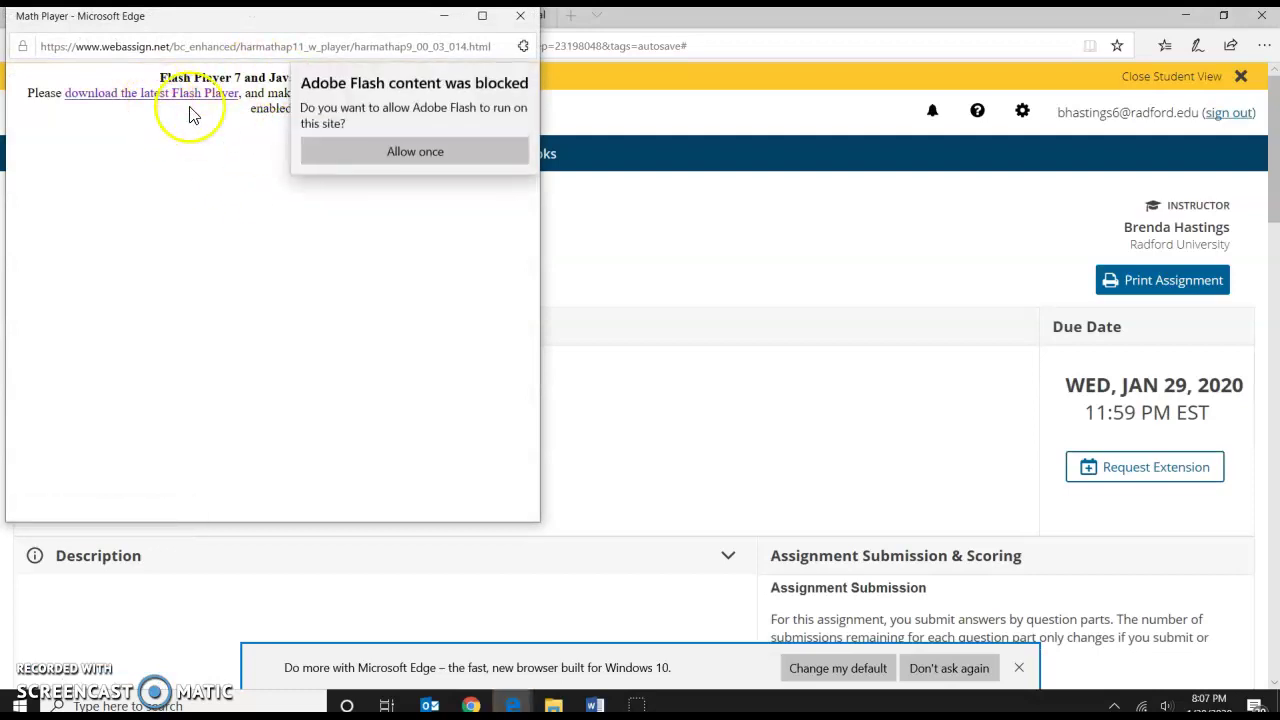
left_click(400, 155)
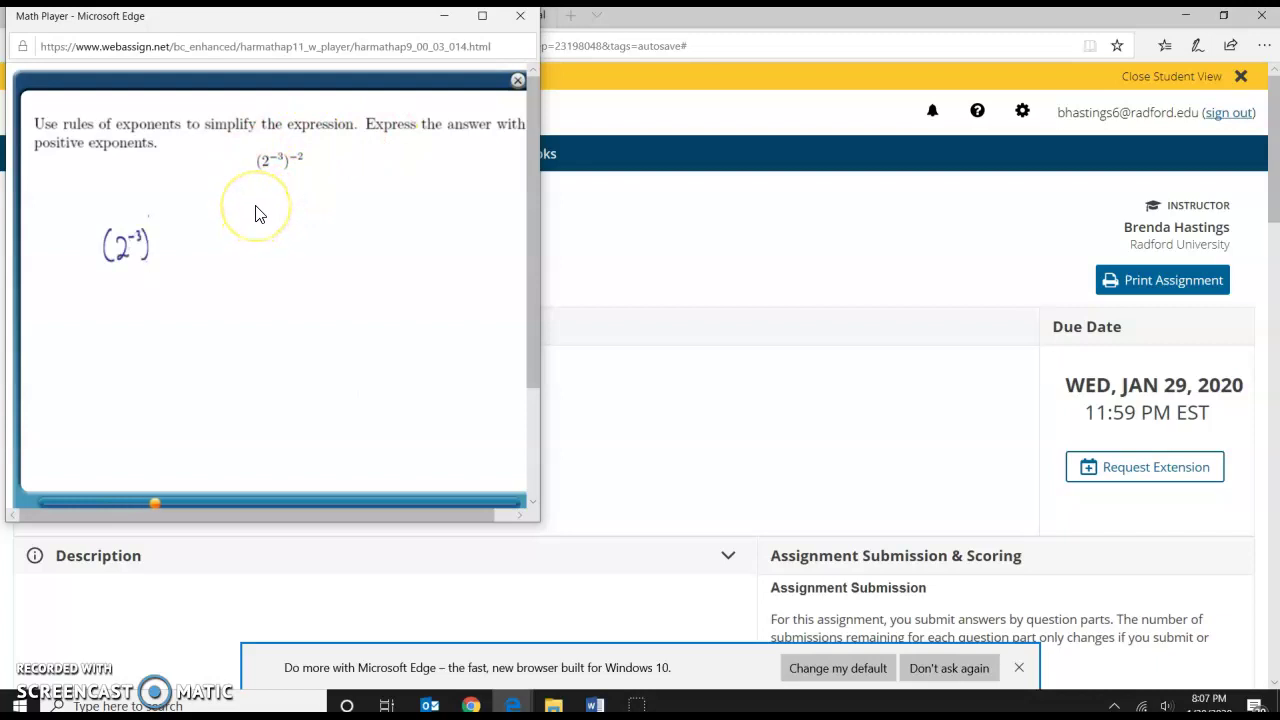
left_click(519, 17)
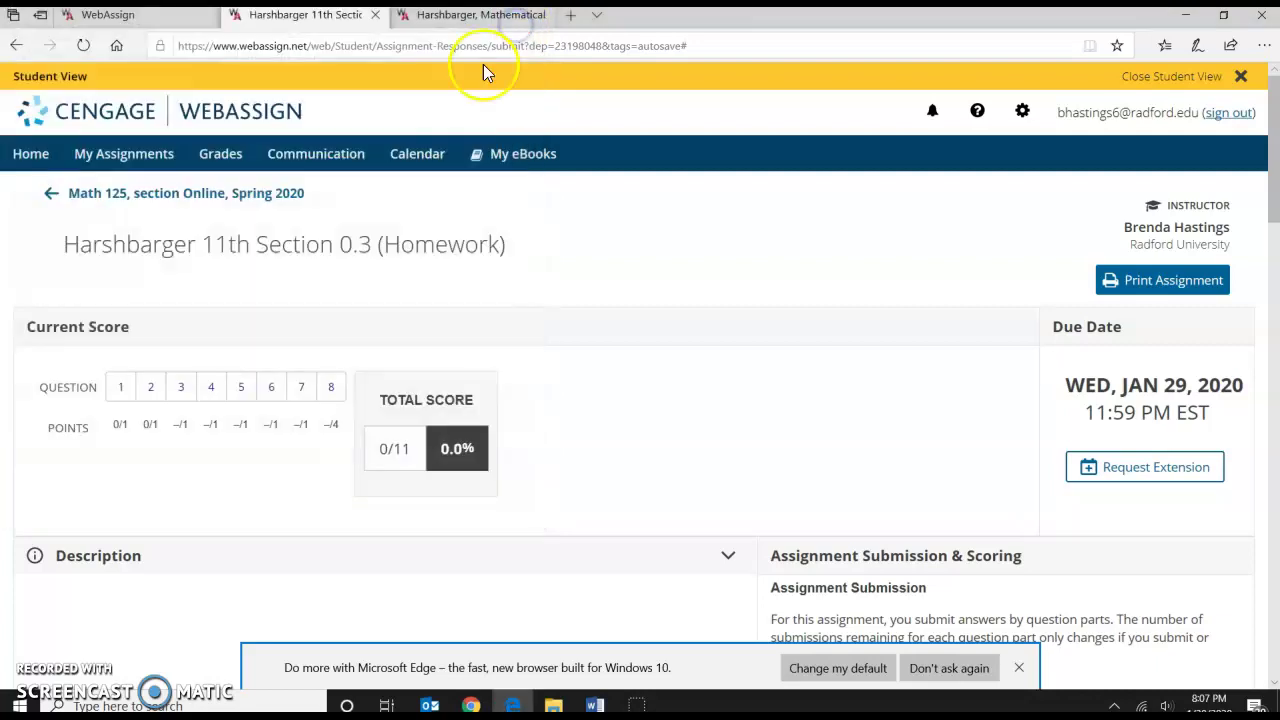
Scroll to the bottom and submit the Section 0.3 assignment.
scroll(437, 250, "down", 5)
scroll(432, 260, "down", 7)
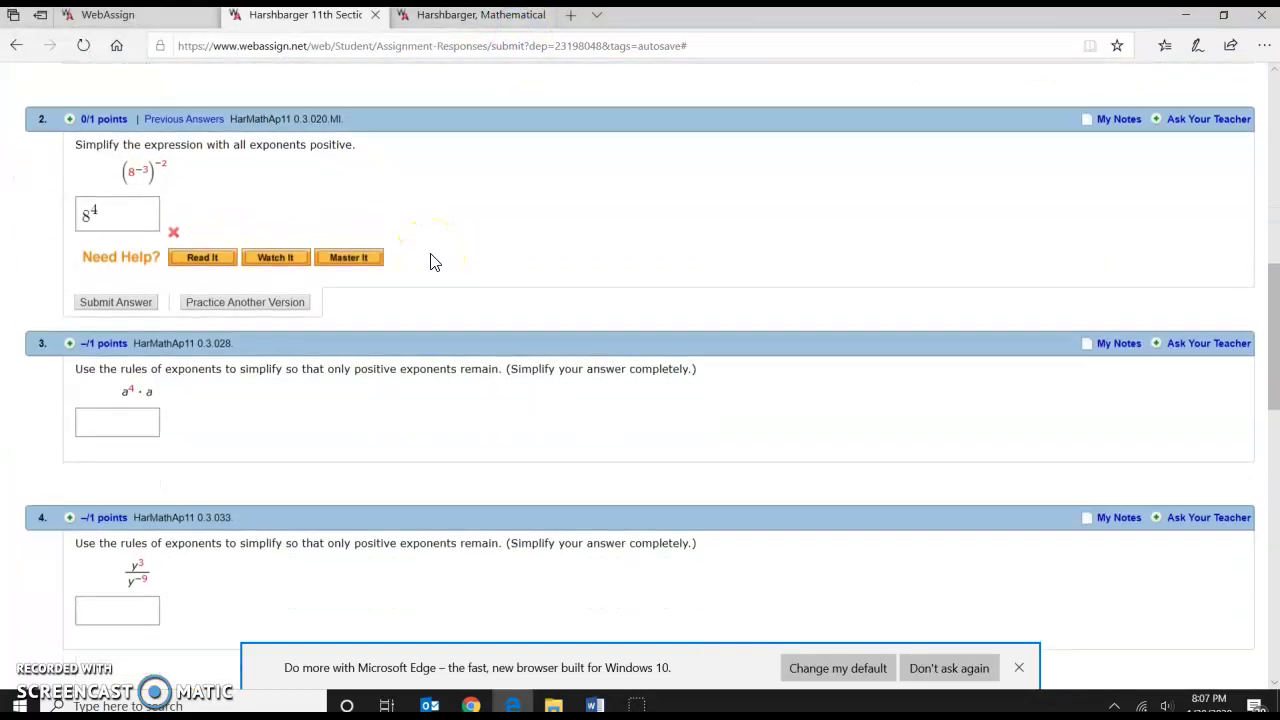
scroll(419, 249, "down", 1)
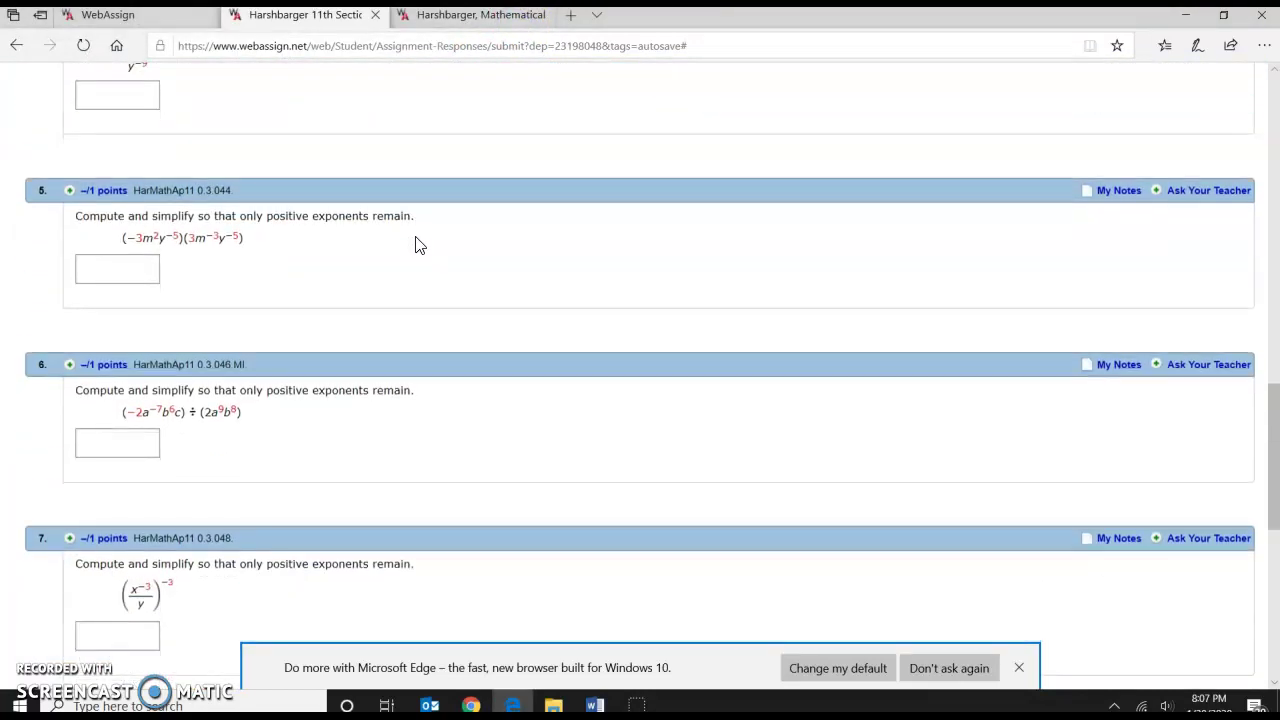
scroll(418, 245, "down", 6)
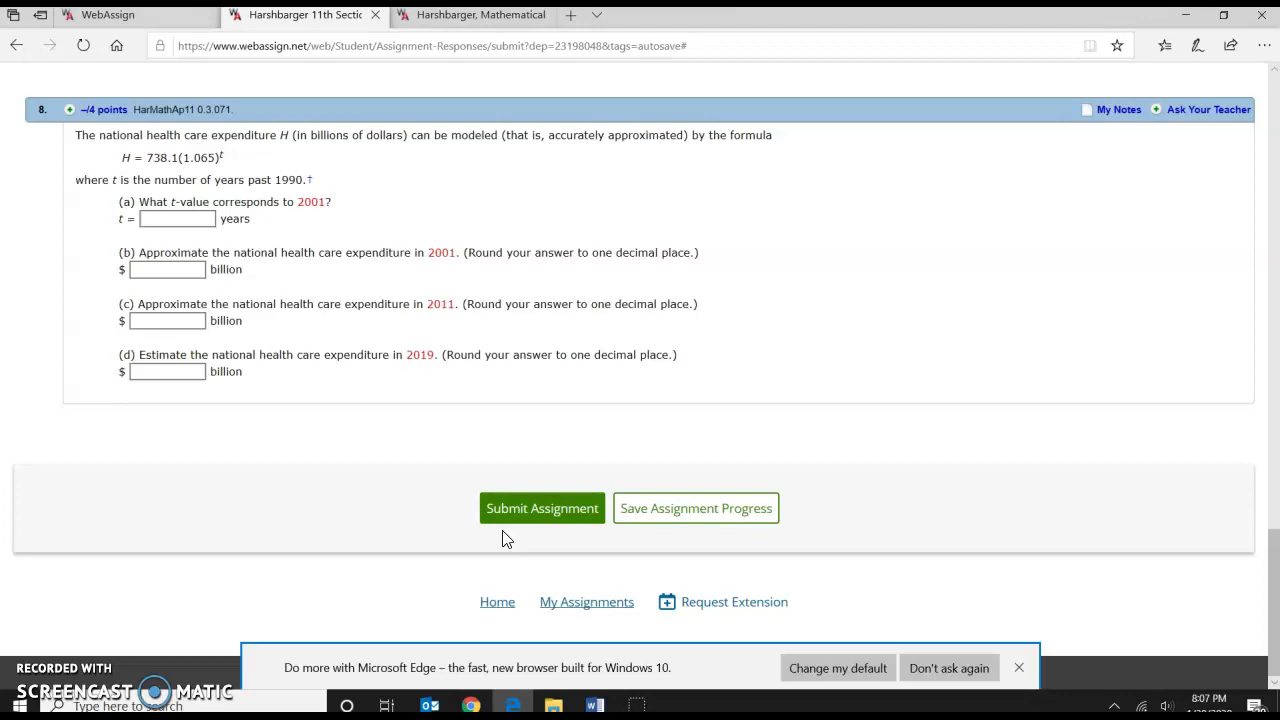
left_click(513, 529)
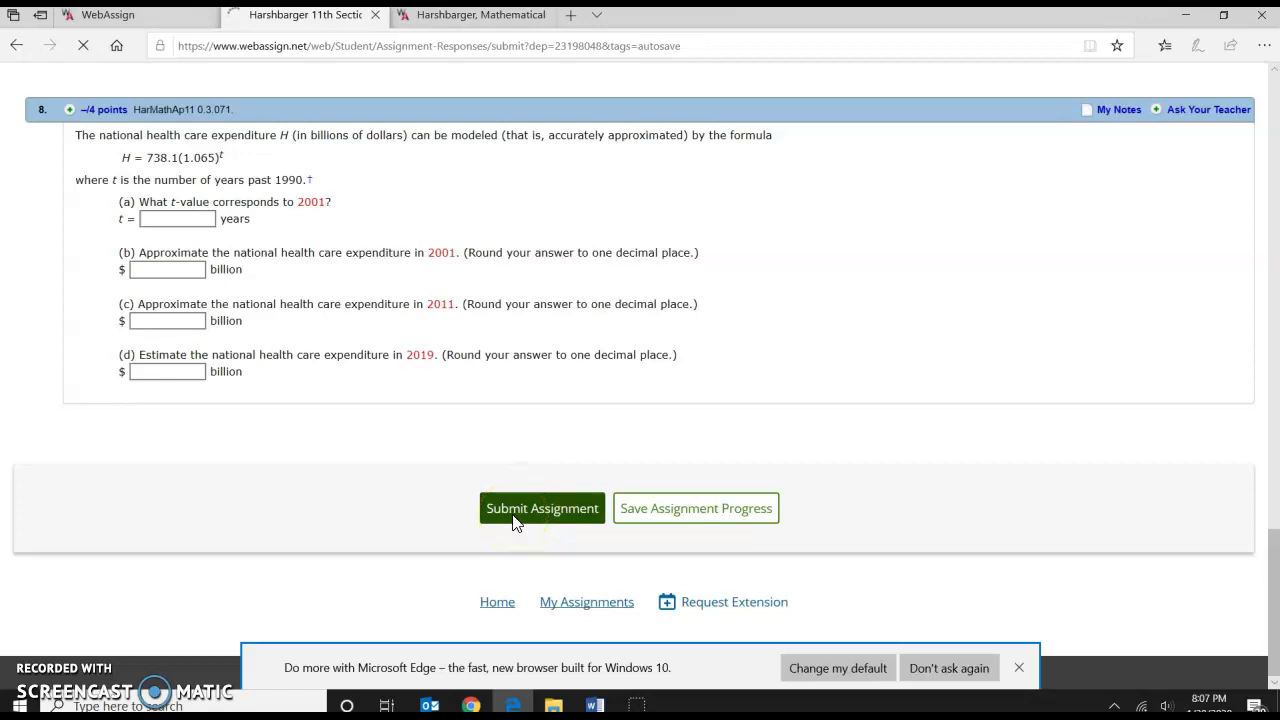
left_click(491, 460)
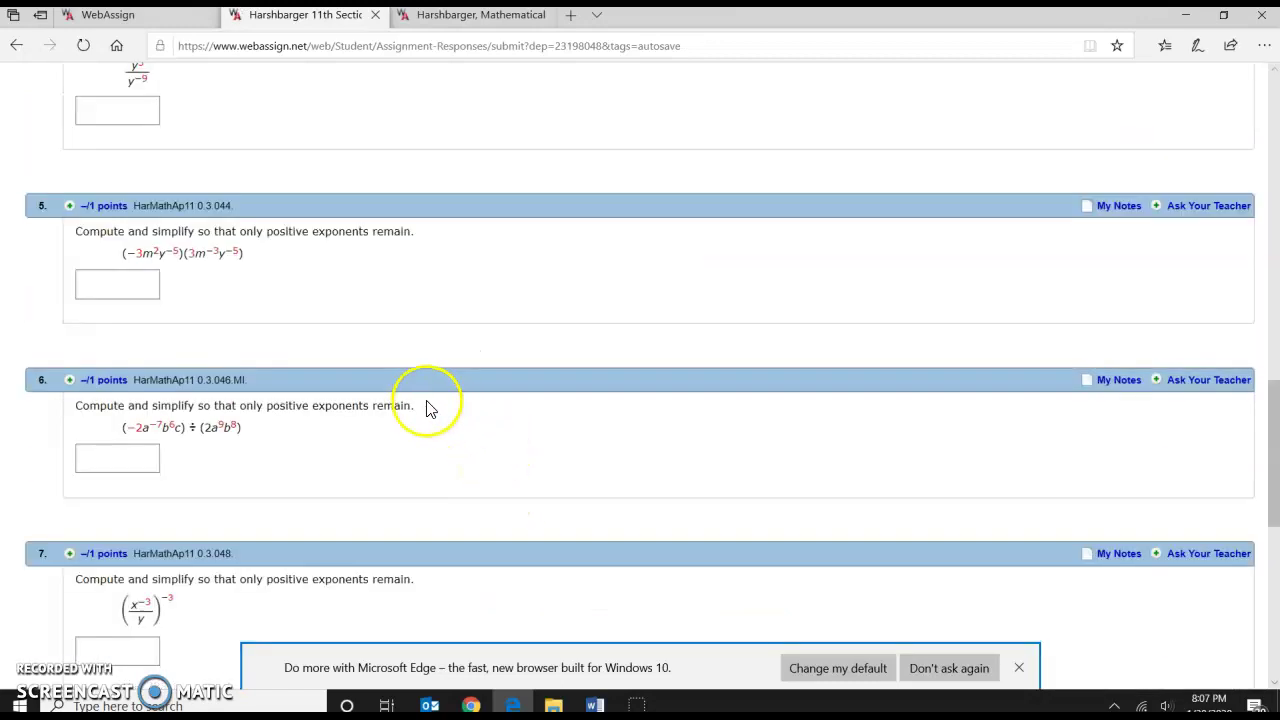
Review question 5 and the other submitted questions on the assignment page.
left_click(129, 286)
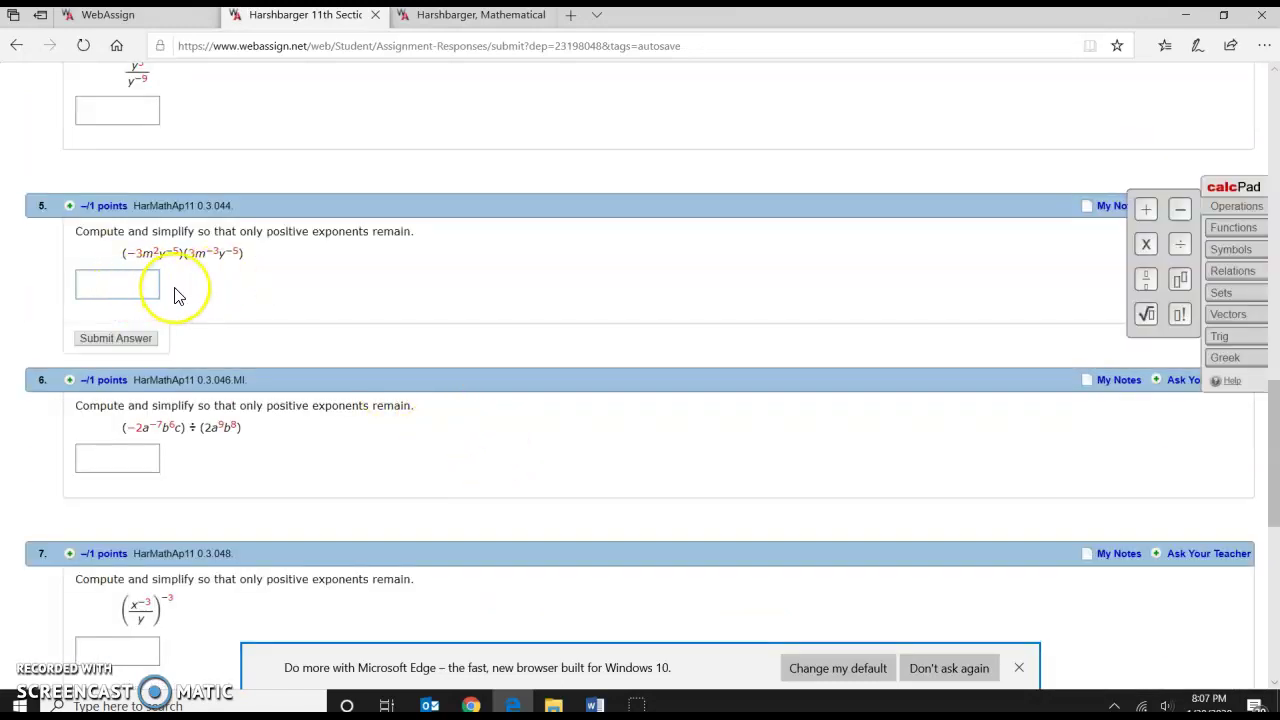
scroll(176, 289, "down", 3)
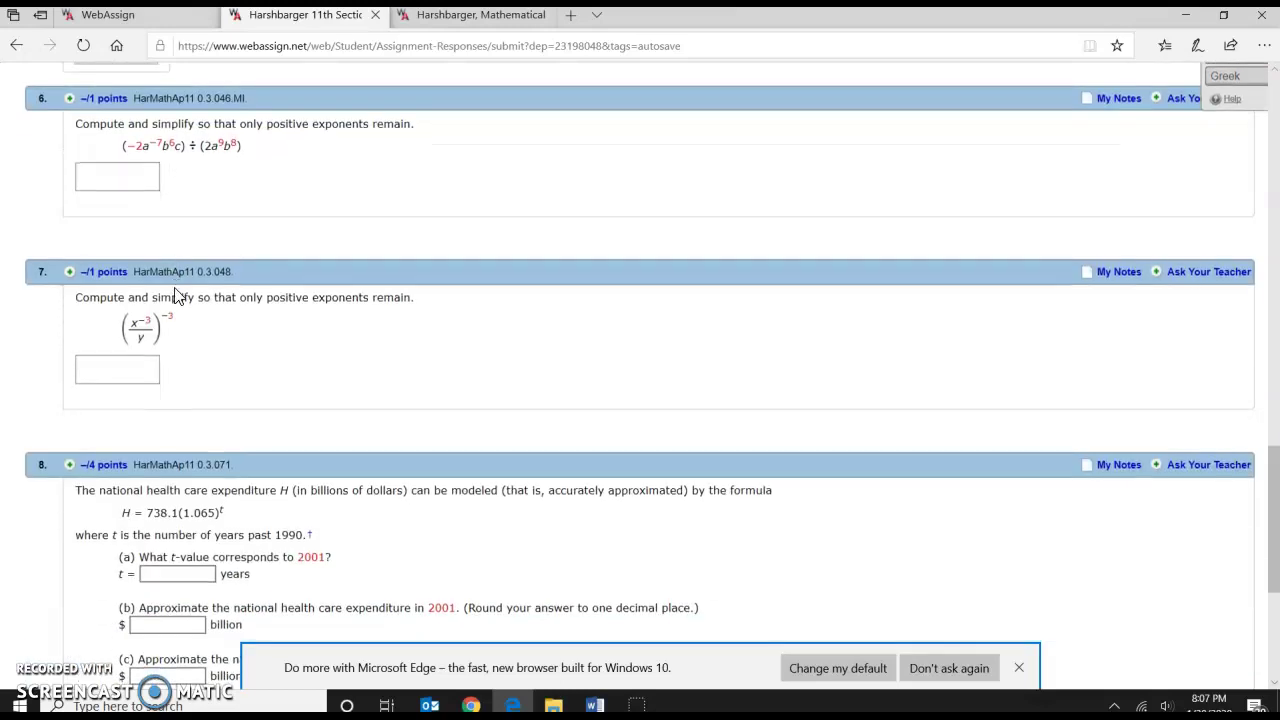
scroll(166, 300, "up", 15)
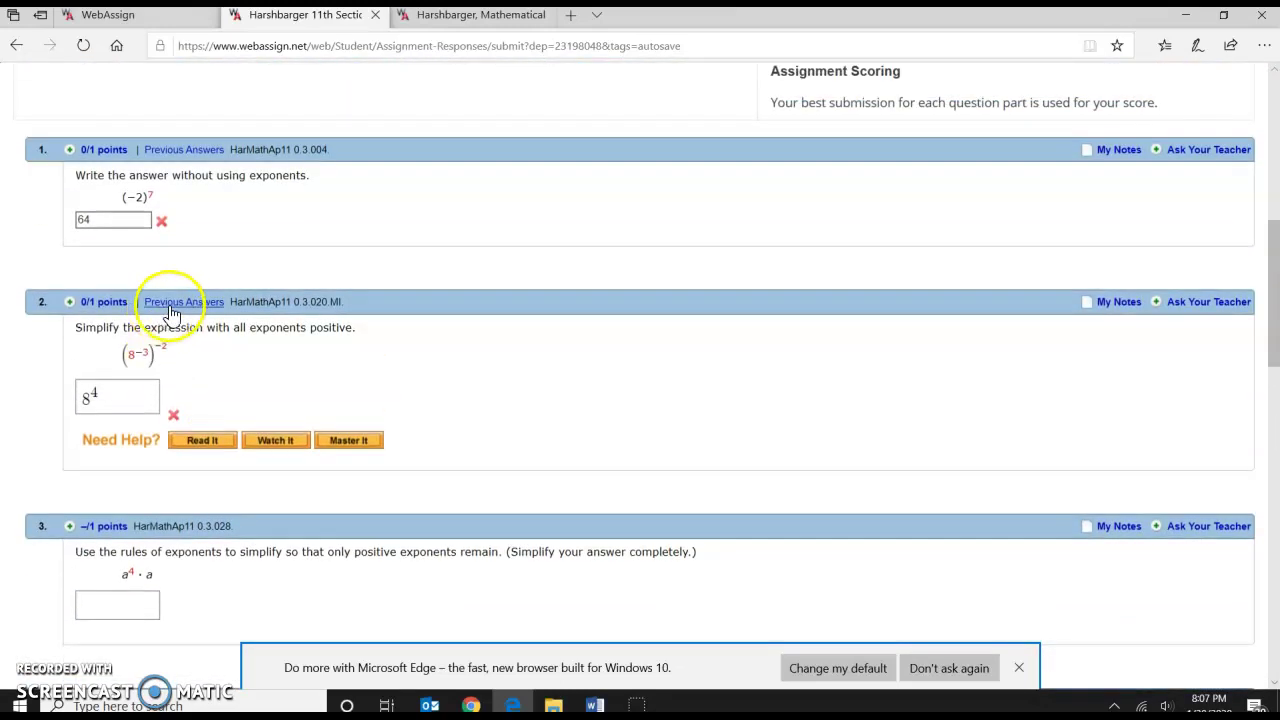
scroll(196, 290, "down", 15)
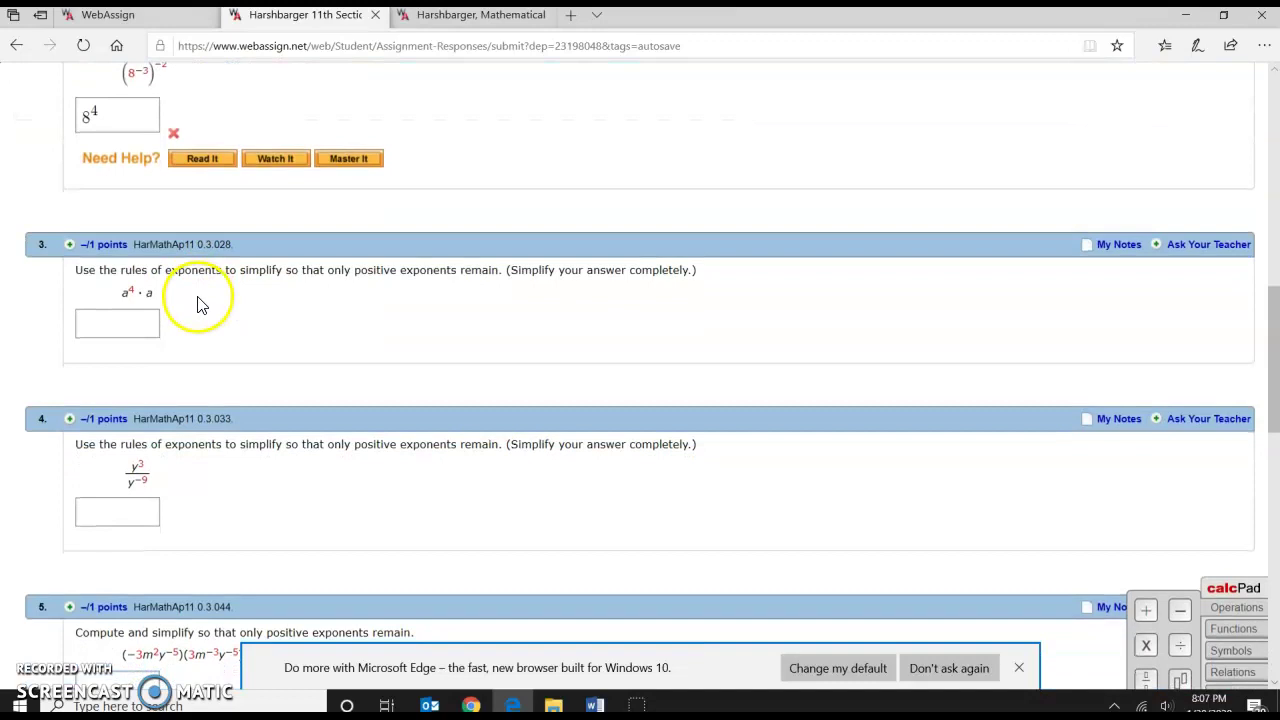
scroll(198, 307, "up", 20)
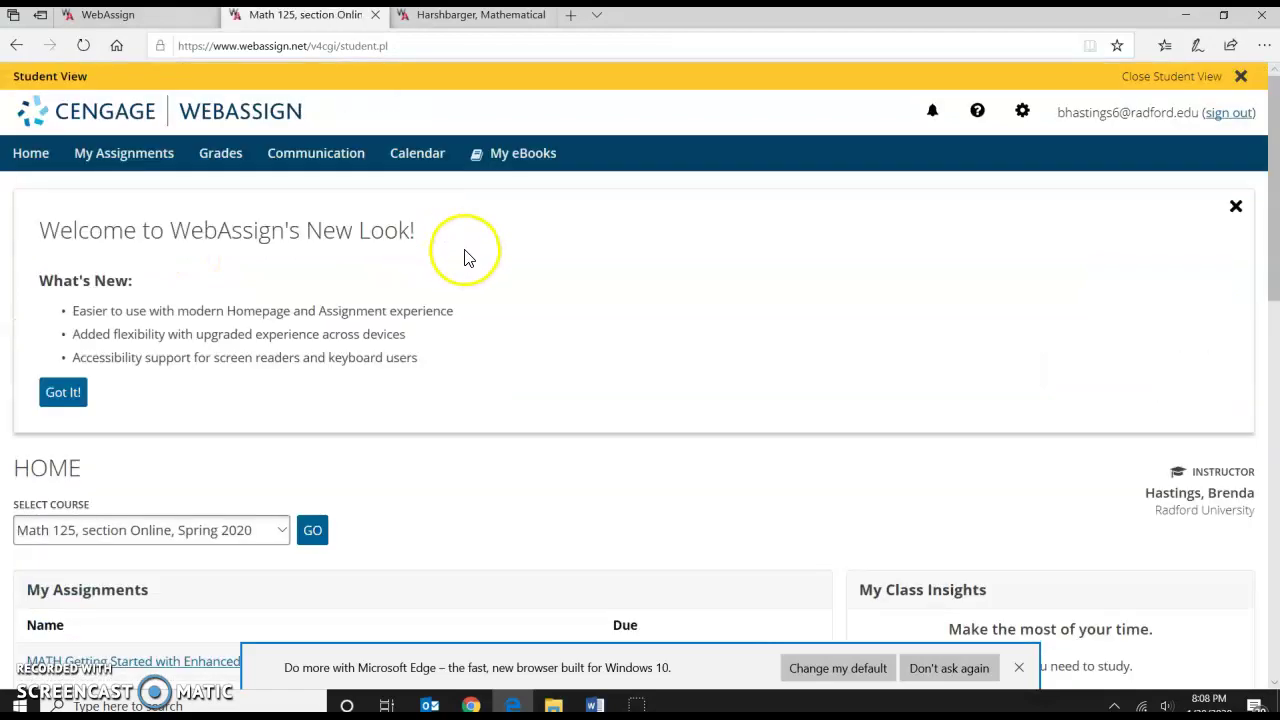
Open the Harshbarger e-textbook from About this Class, retry its Flash notice and visit adobe.com.
scroll(465, 258, "down", 5)
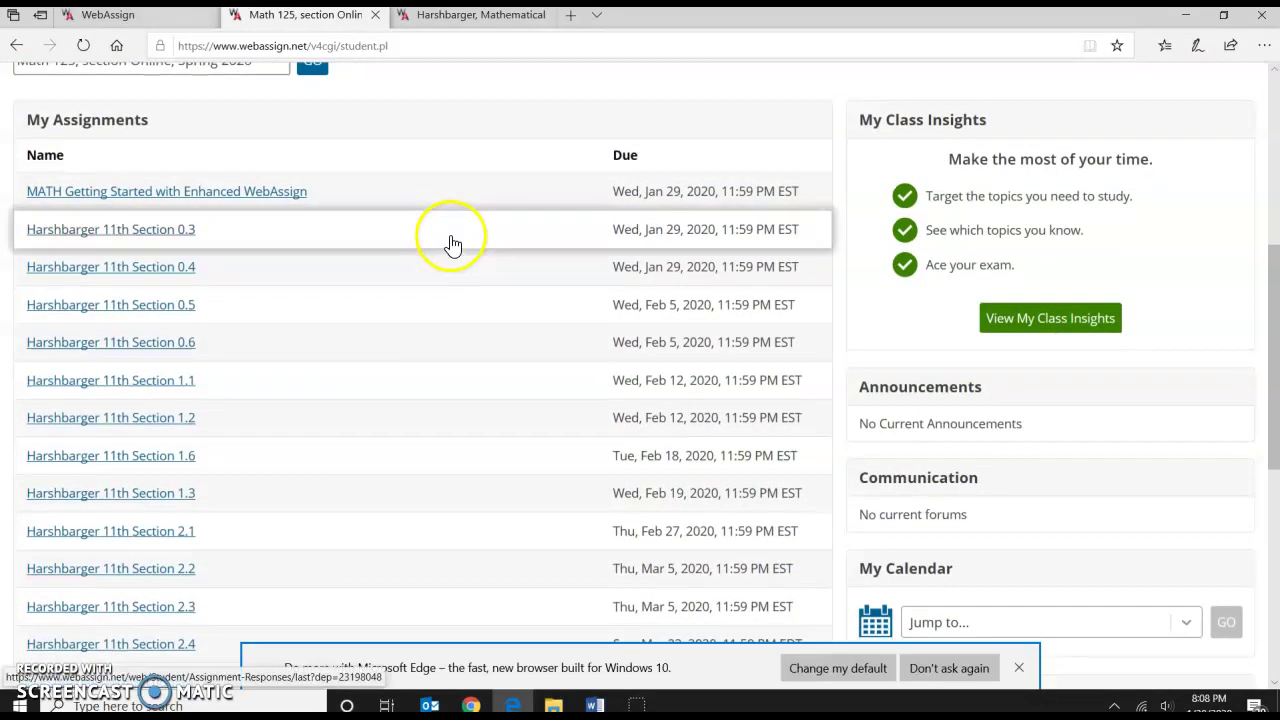
scroll(1036, 280, "down", 1)
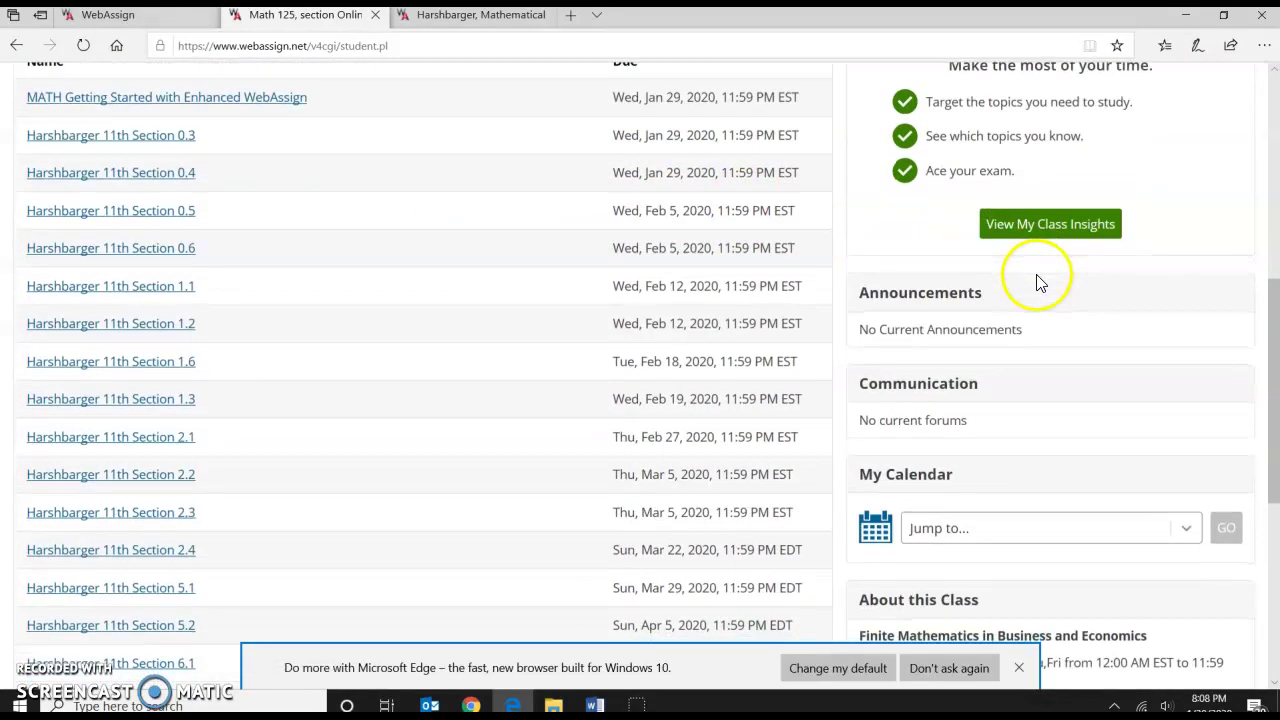
scroll(1036, 283, "down", 4)
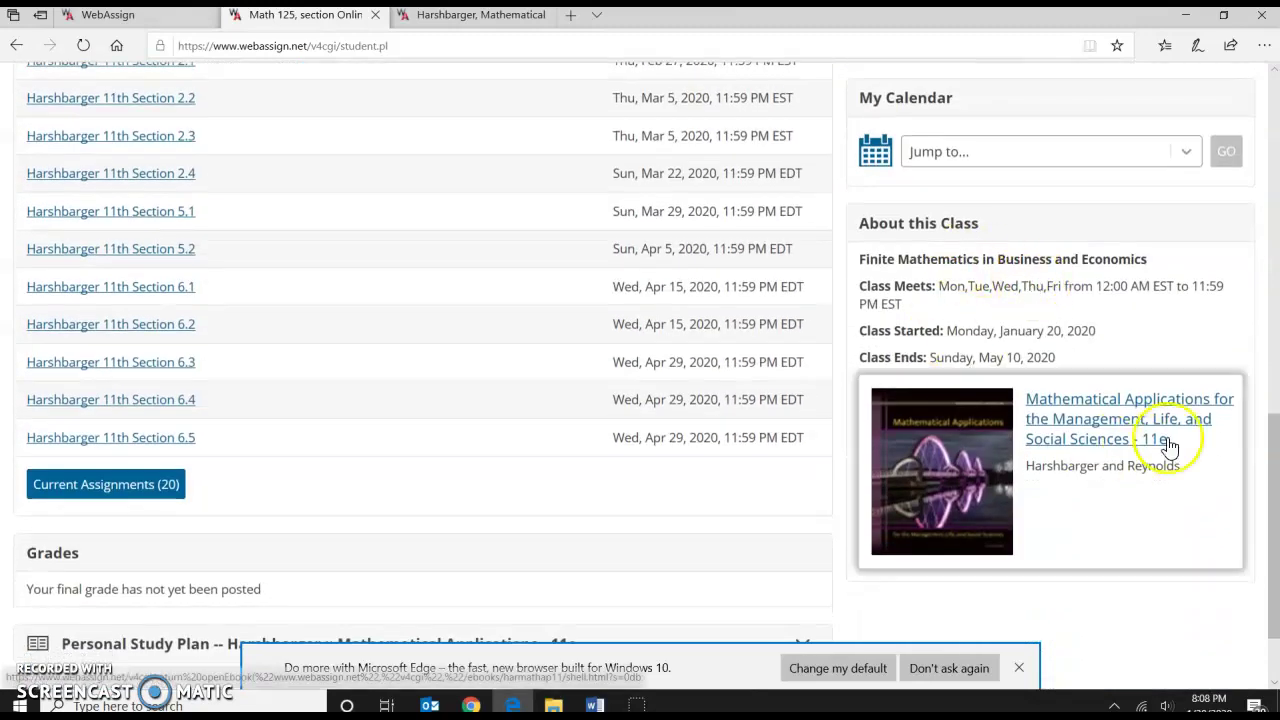
left_click(1065, 420)
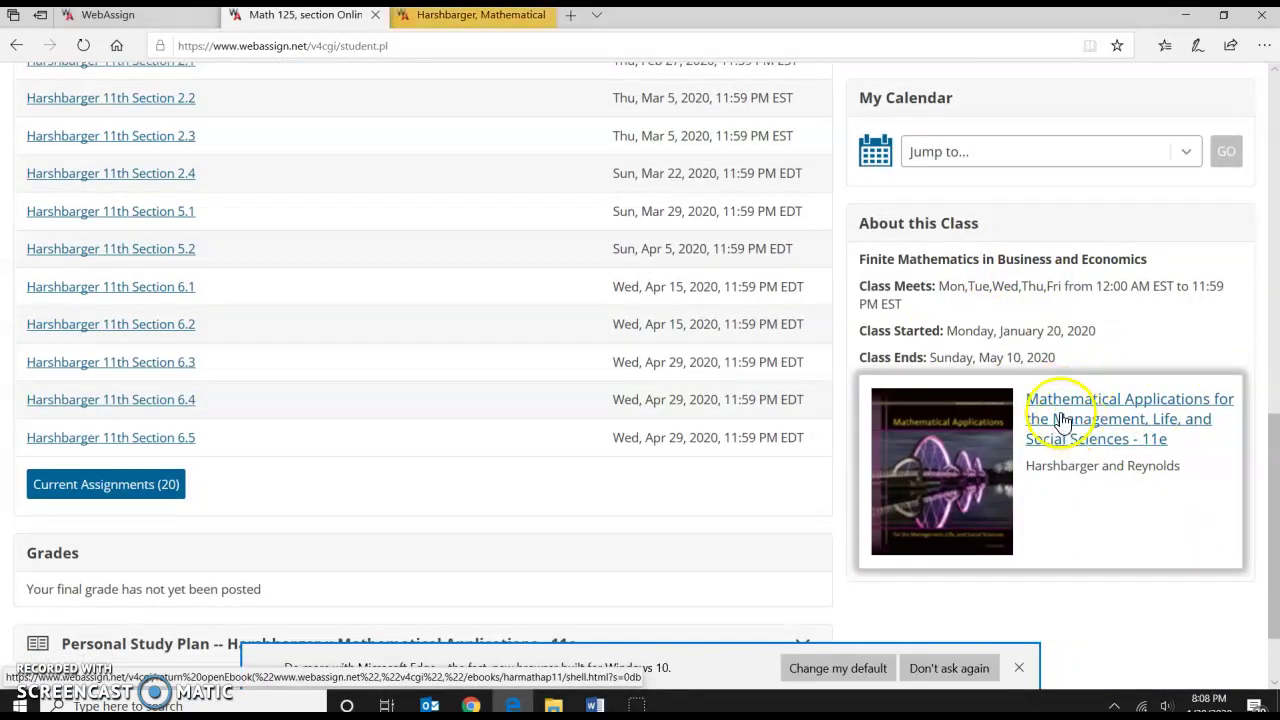
left_click(483, 17)
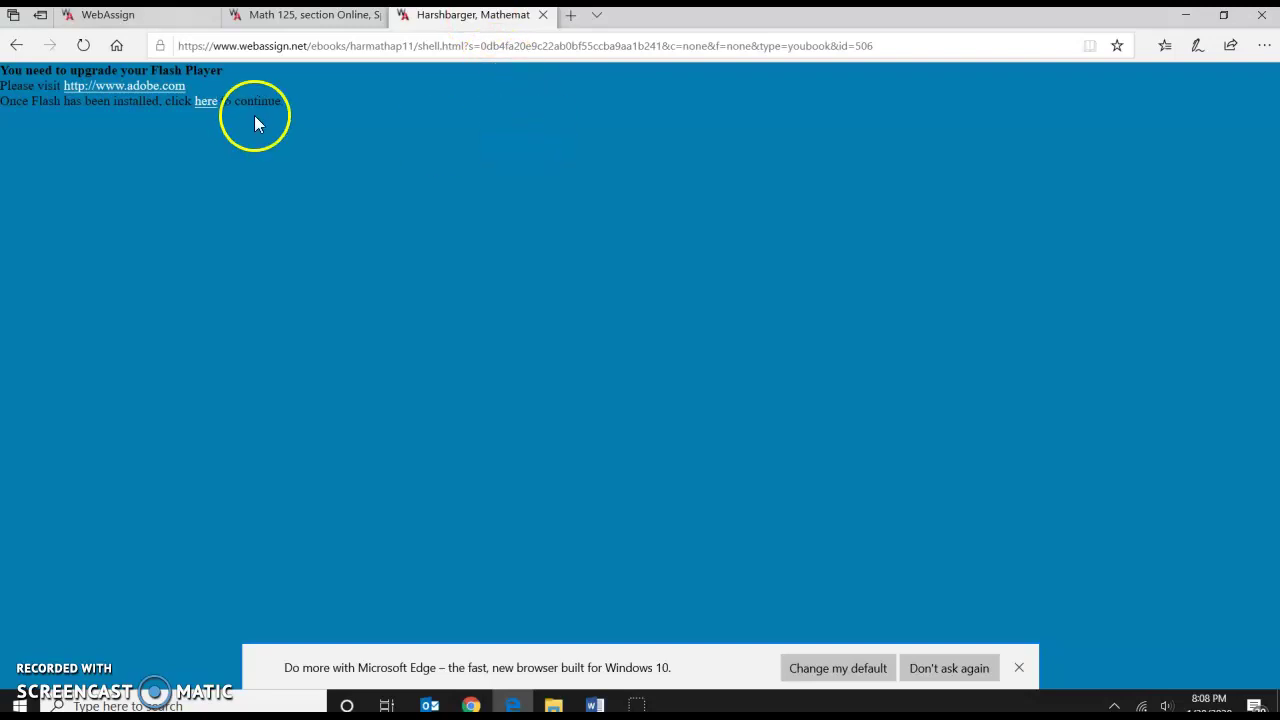
left_click(205, 104)
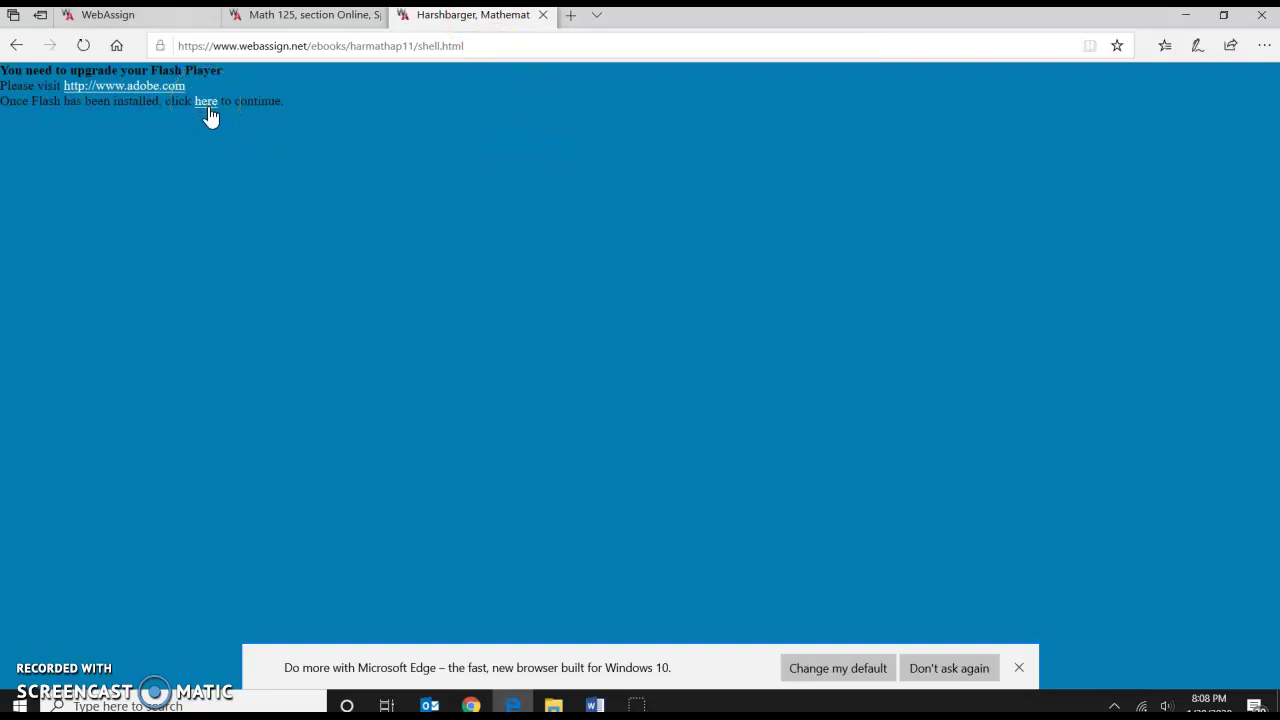
left_click(135, 93)
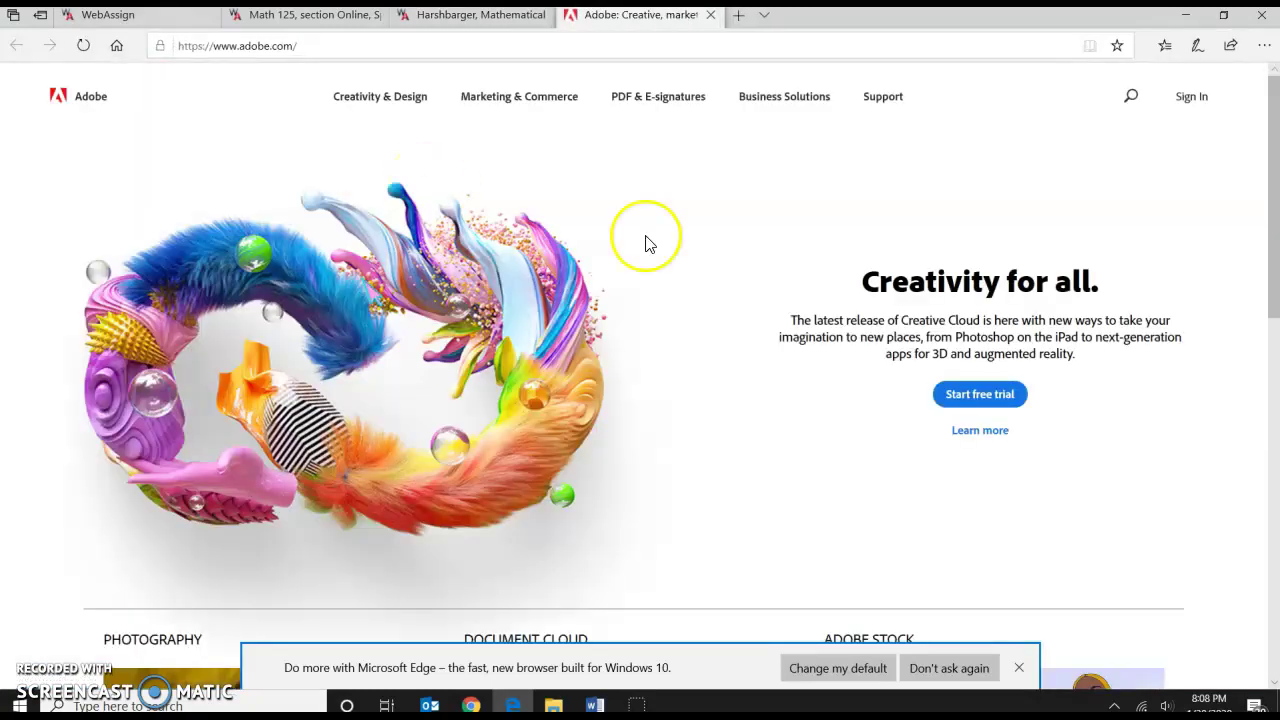
left_click(485, 25)
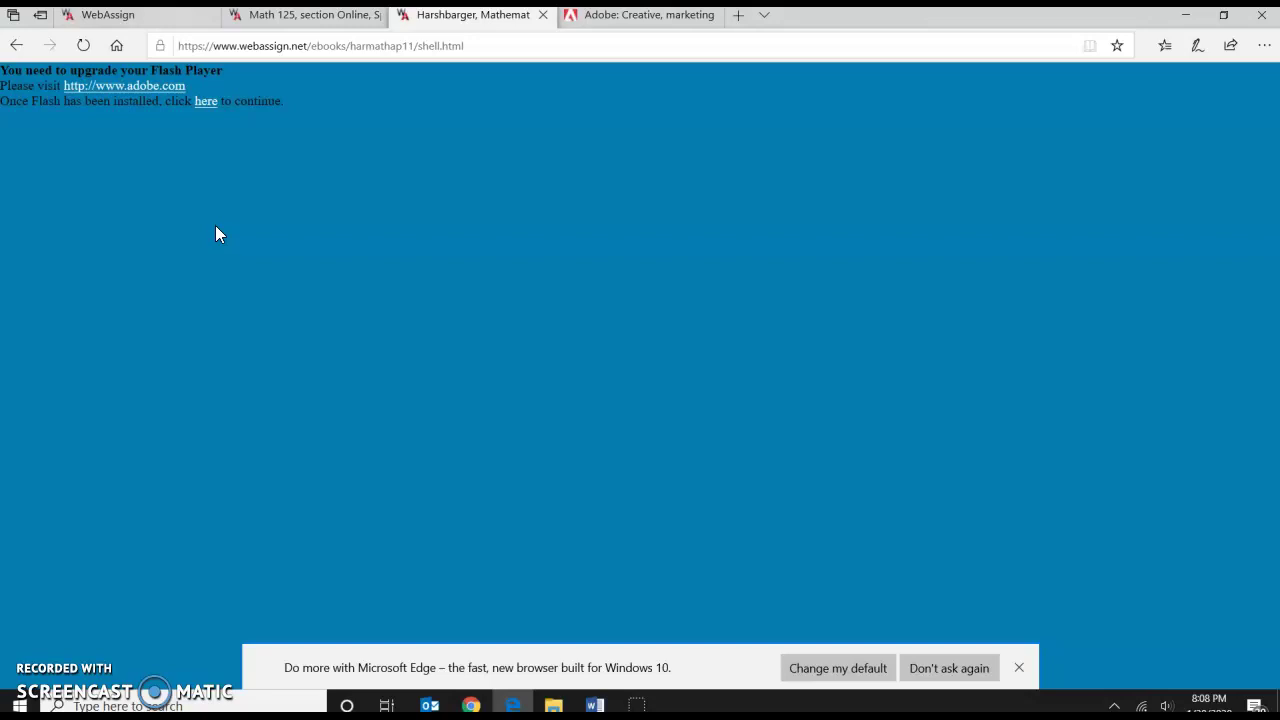
From Math 125 Resources, open the 0: Algebraic Concepts lecture video for Section 0.6 Factoring.
left_click(316, 20)
scroll(533, 332, "down", 1)
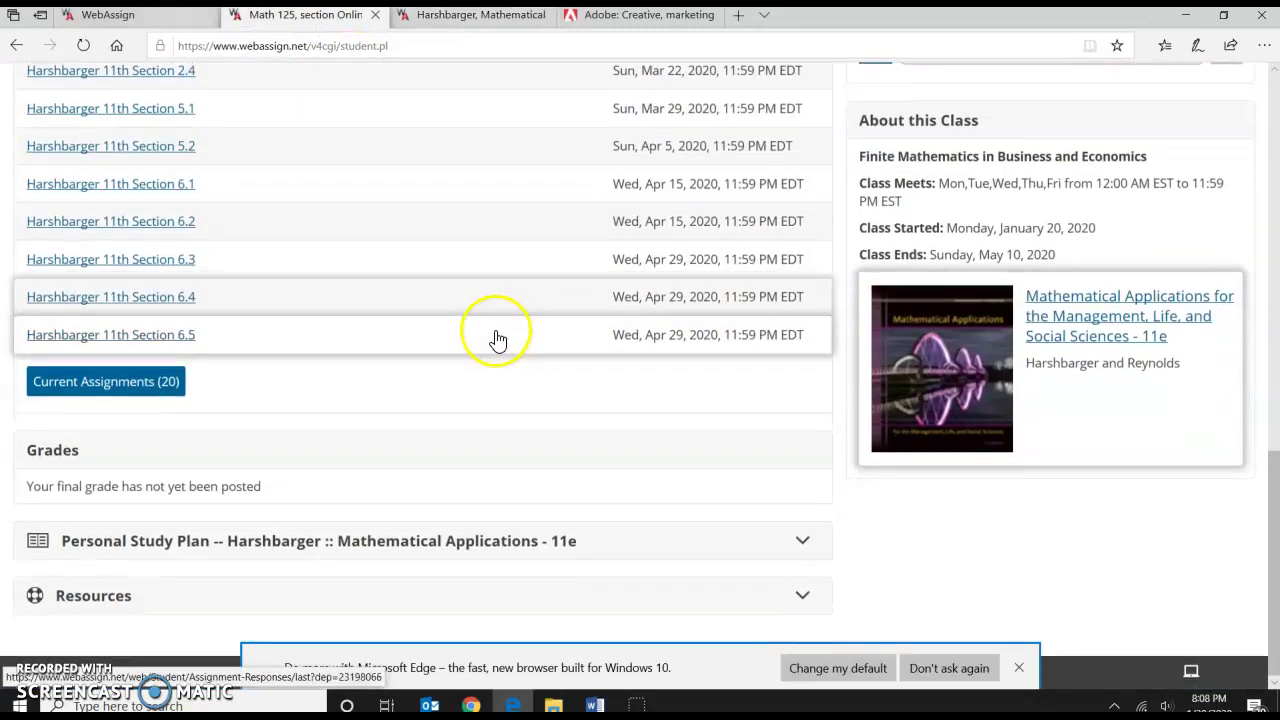
left_click(119, 598)
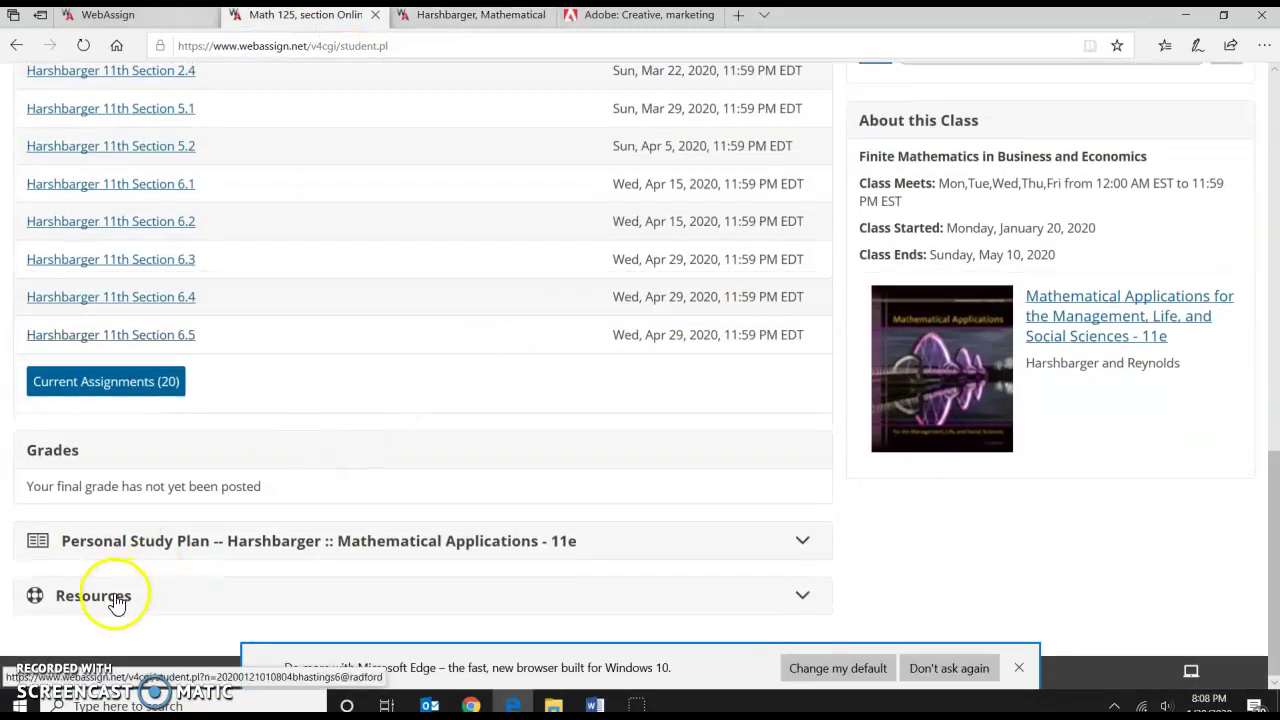
left_click(165, 597)
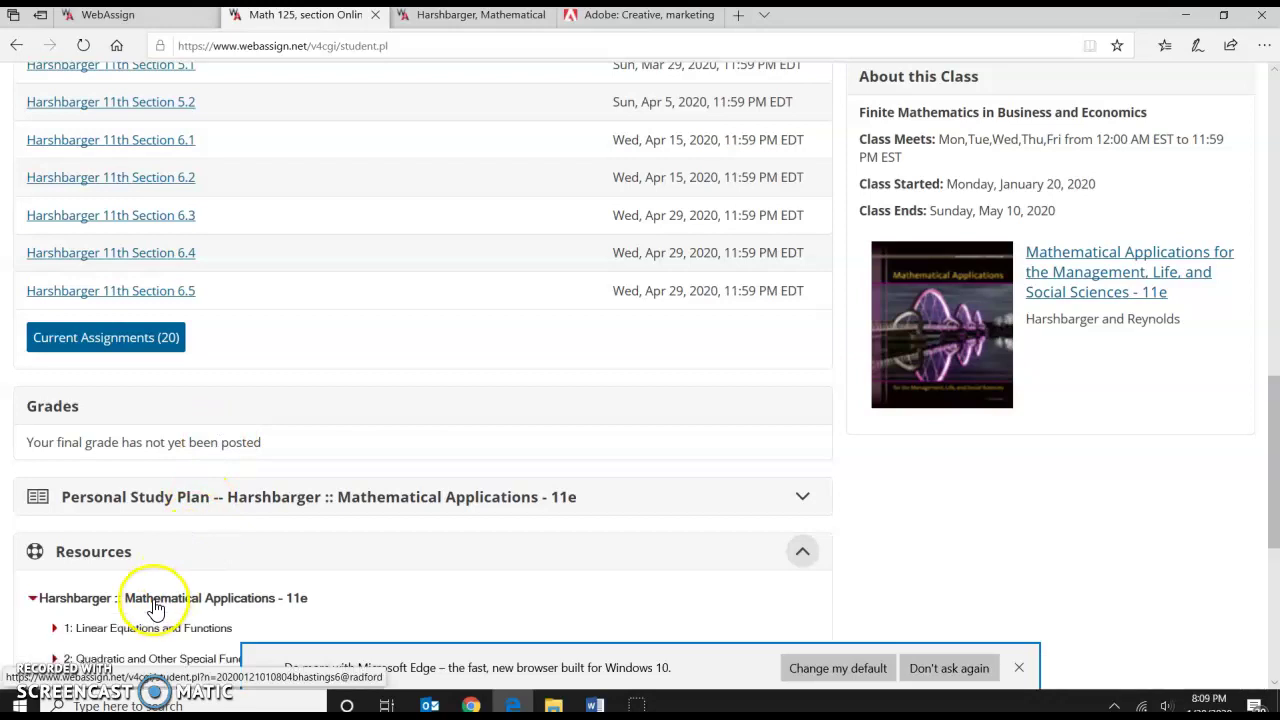
scroll(209, 491, "down", 3)
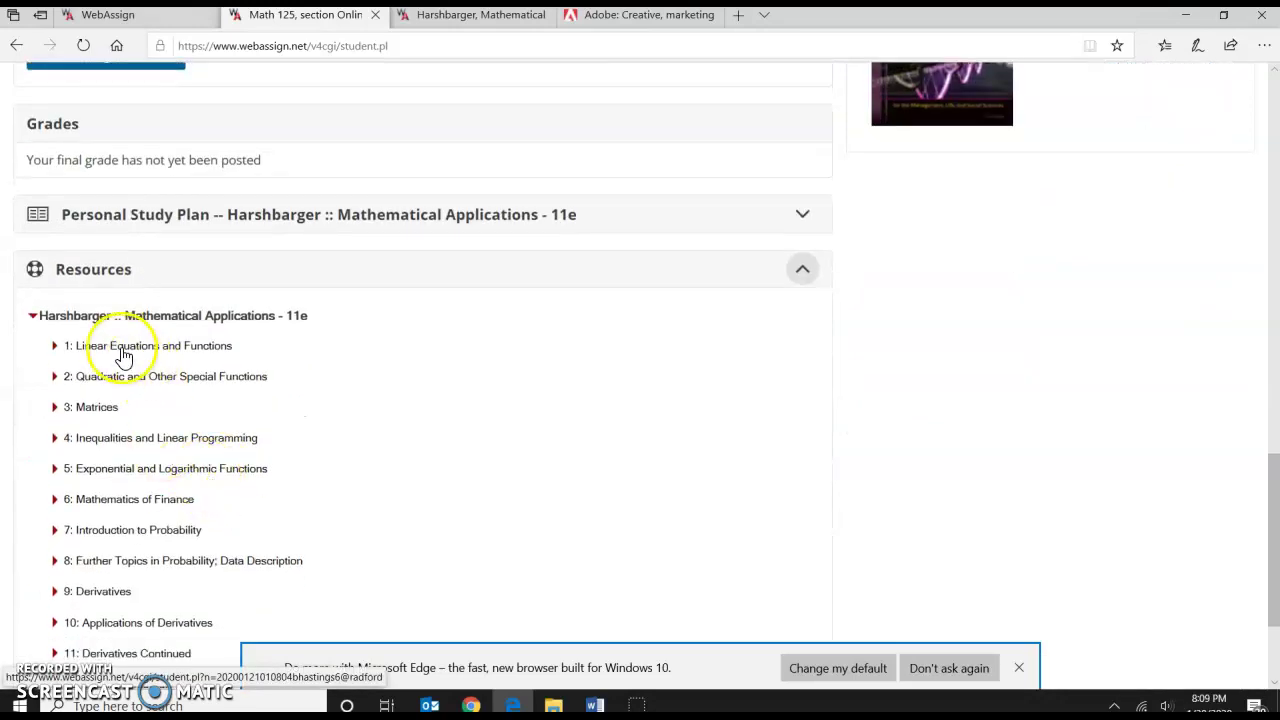
scroll(143, 394, "down", 2)
left_click(97, 600)
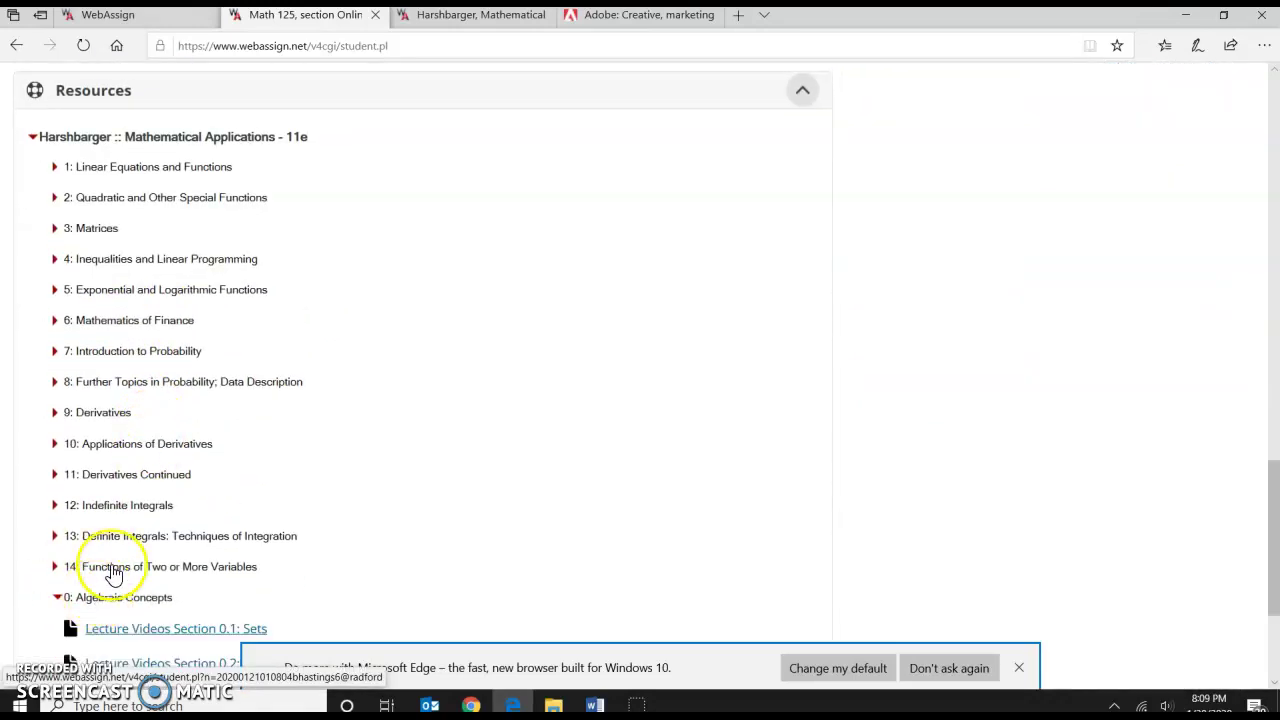
scroll(120, 550, "down", 2)
scroll(185, 565, "down", 1)
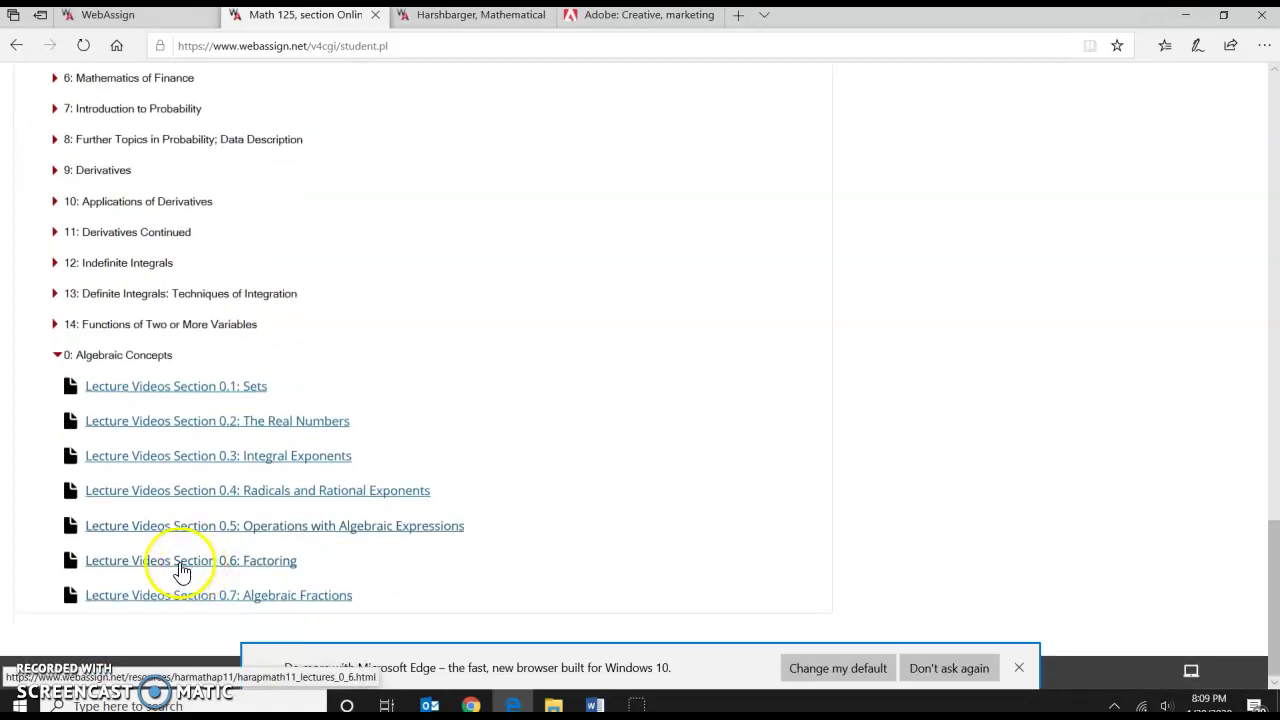
left_click(128, 564)
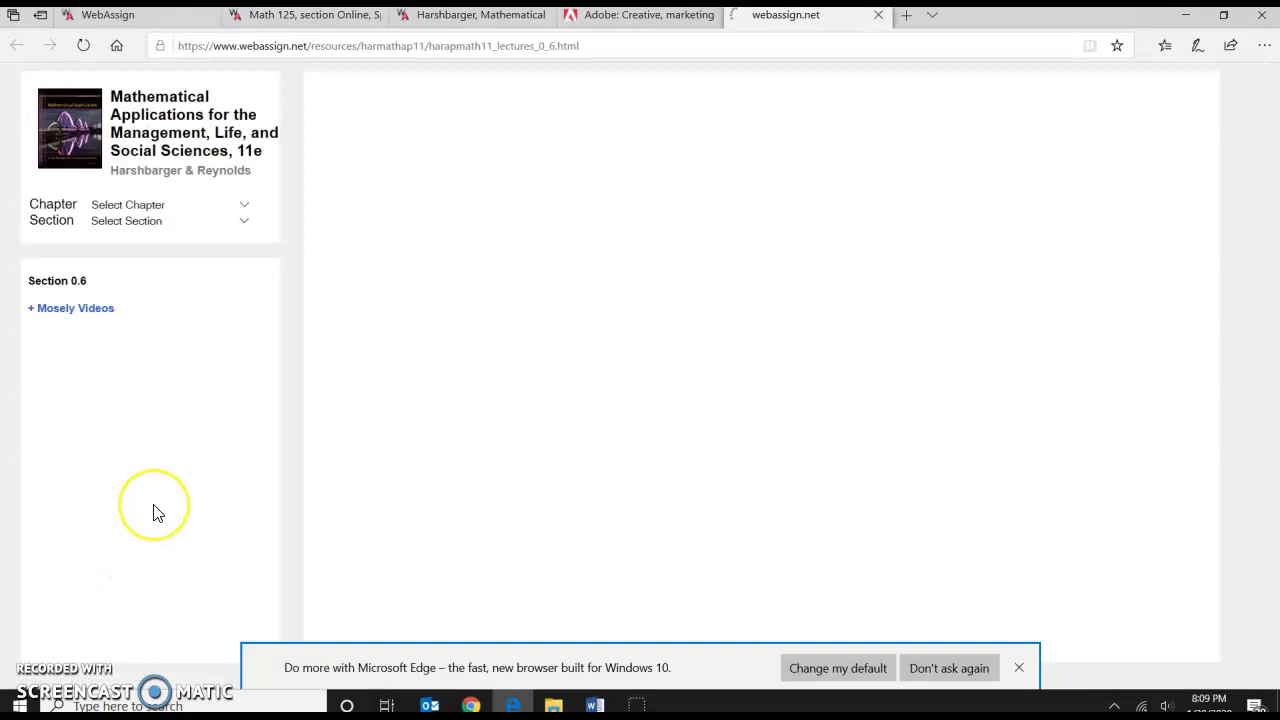
Choose chapter 1, section 1.2 Functions, expand Mosely Videos and play the lecture video.
left_click(93, 318)
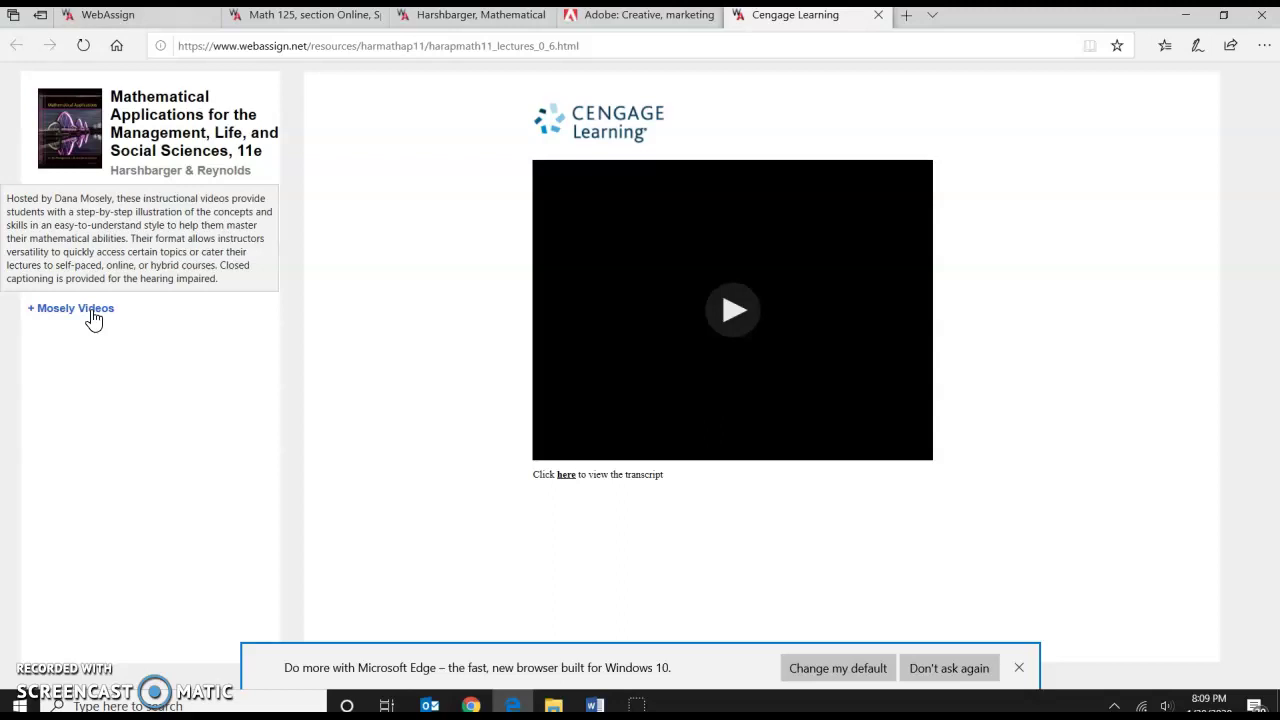
left_click(268, 200)
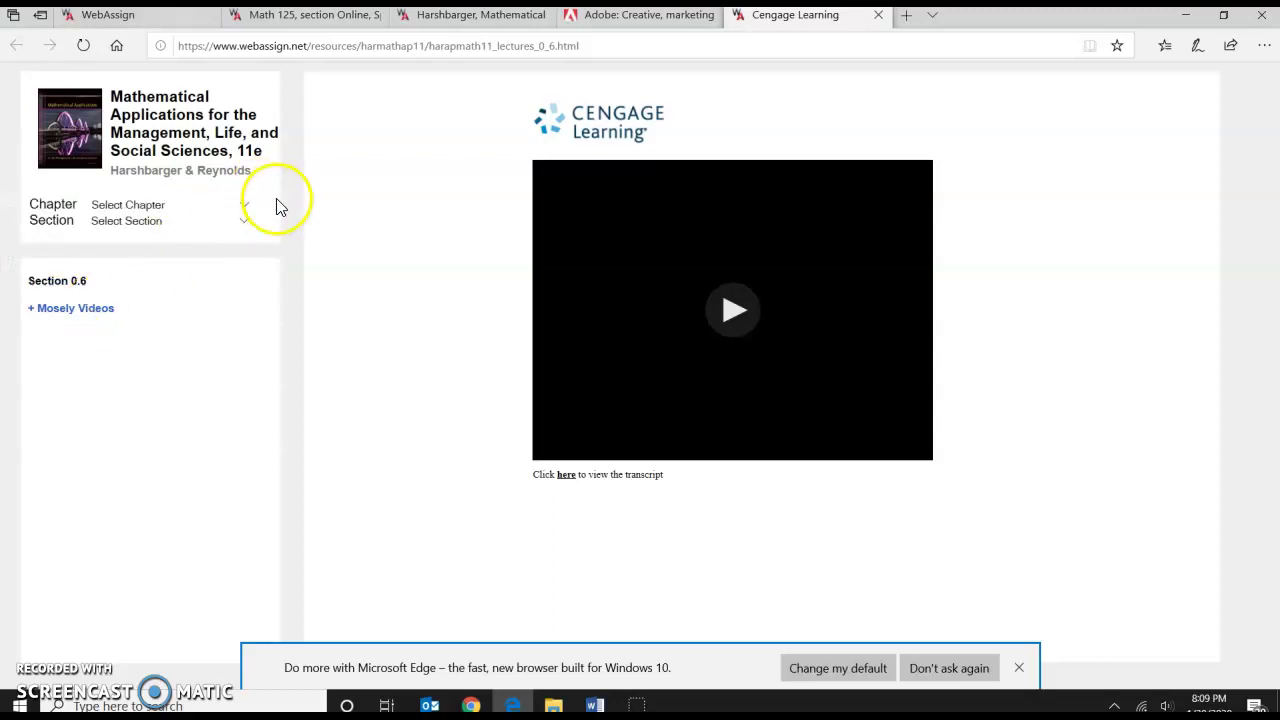
left_click(148, 213)
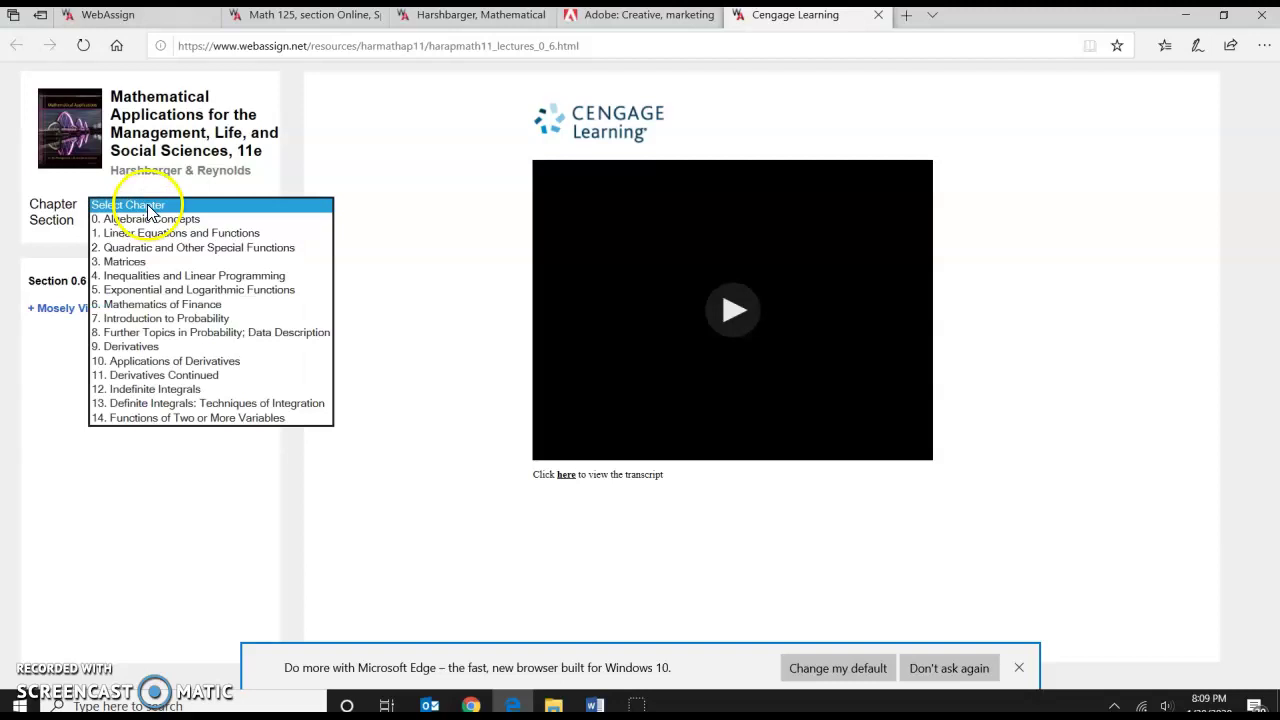
left_click(140, 234)
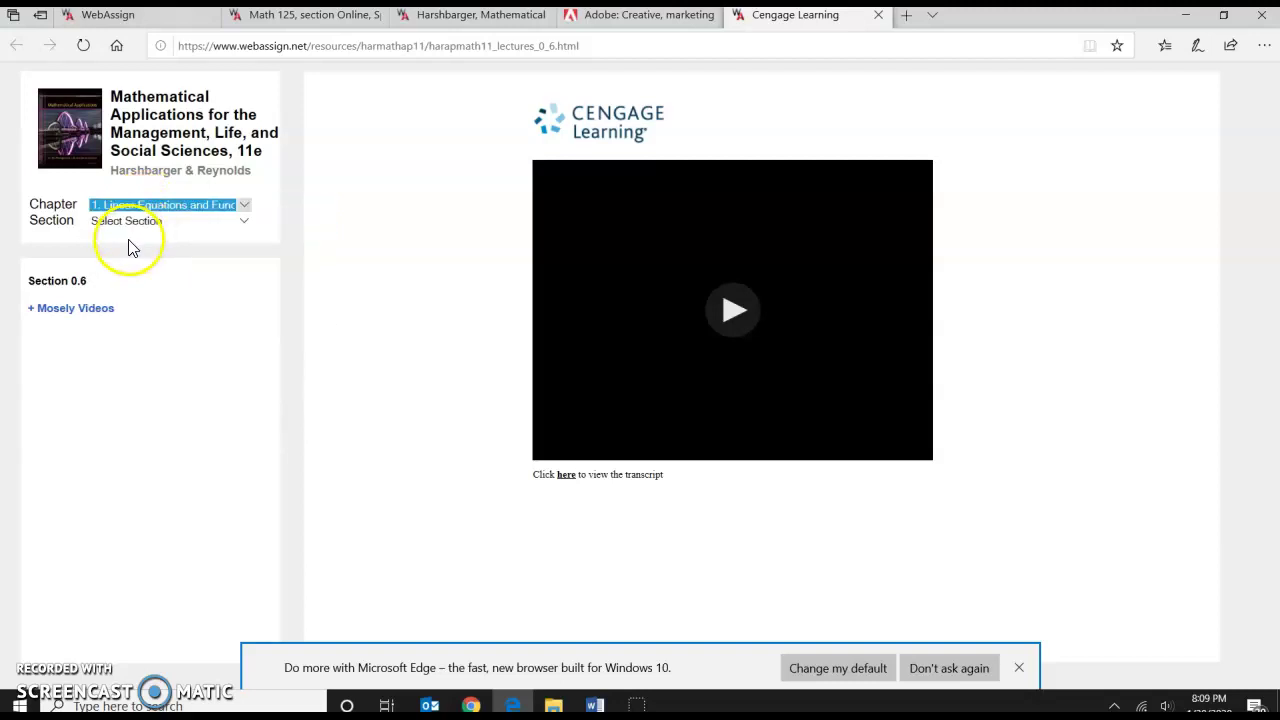
left_click(130, 224)
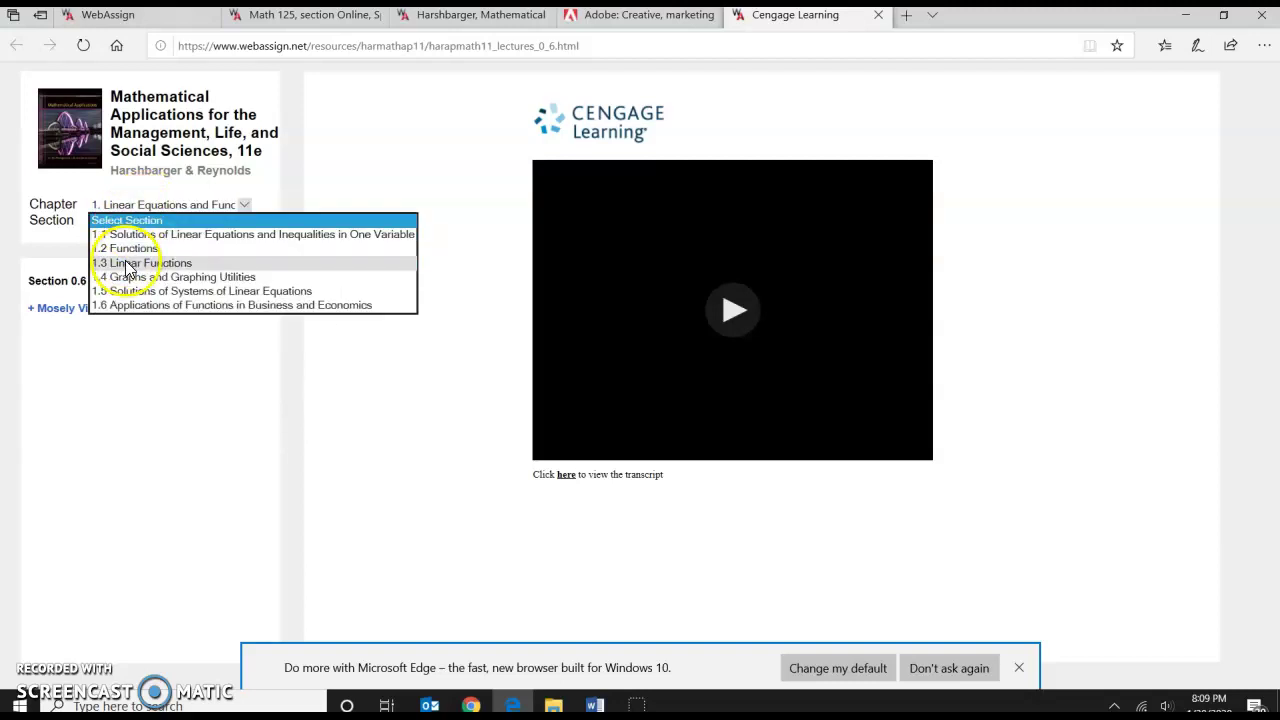
left_click(127, 249)
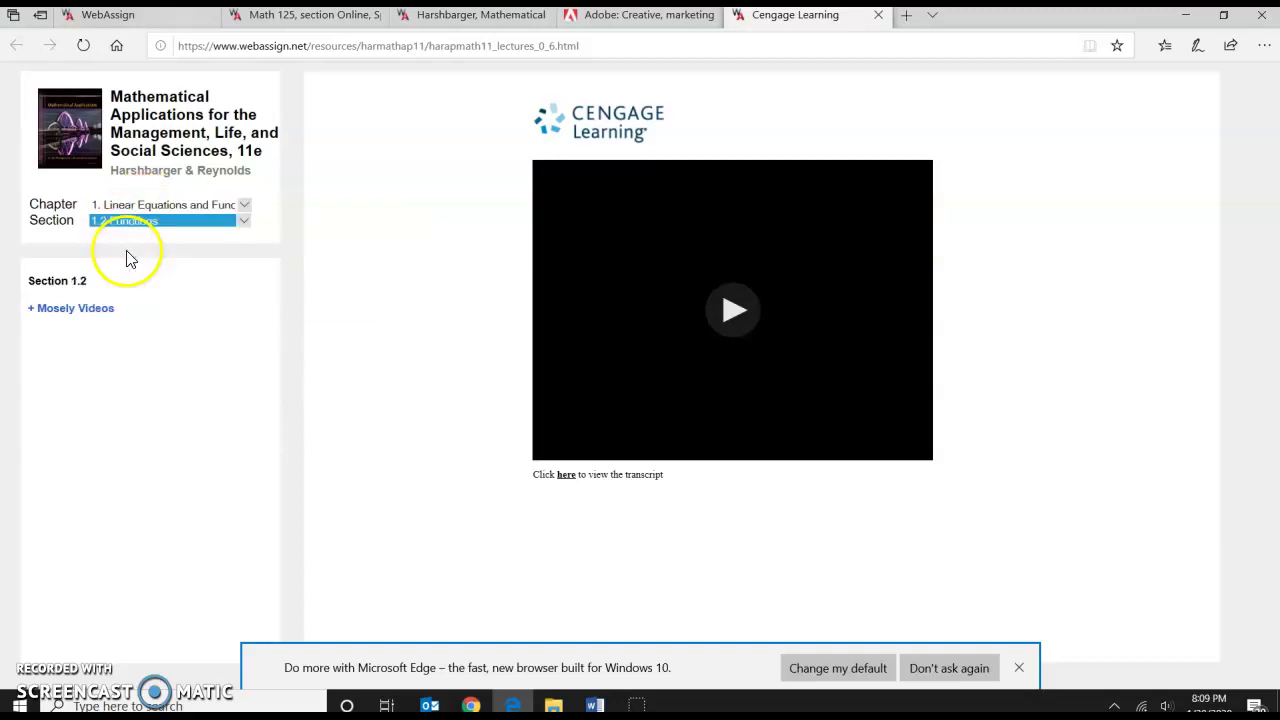
left_click(82, 312)
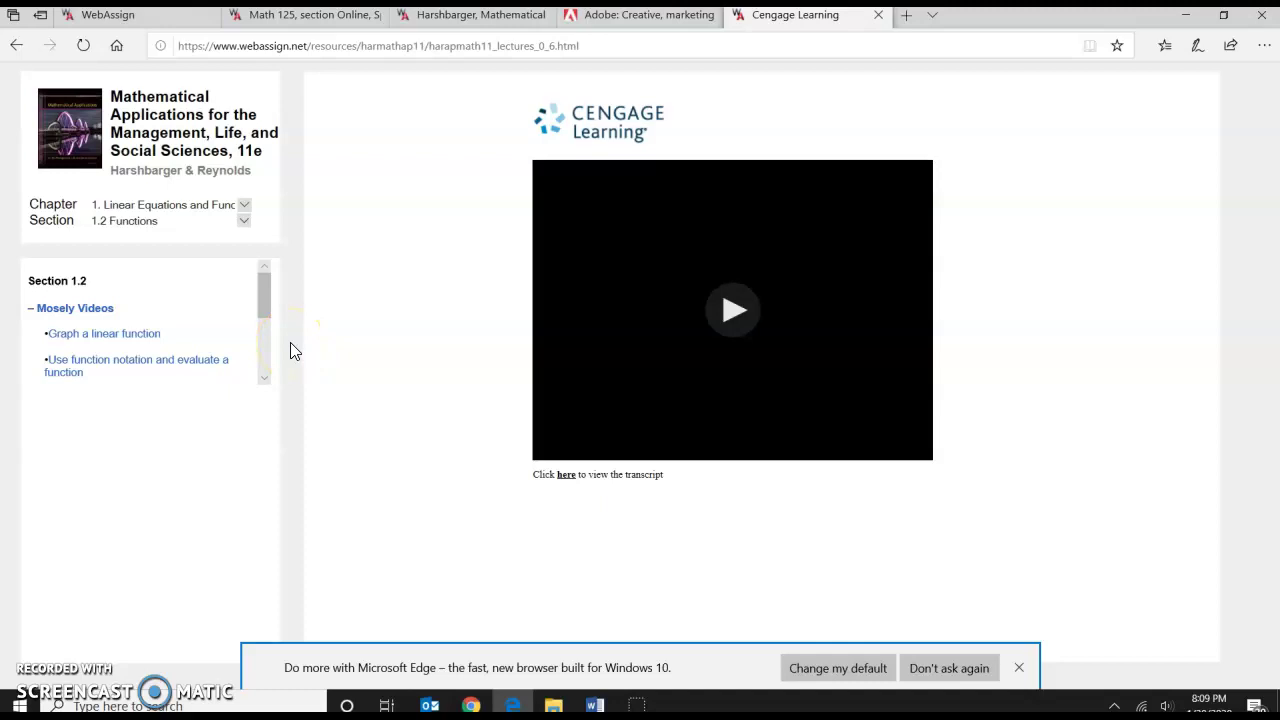
left_click(718, 310)
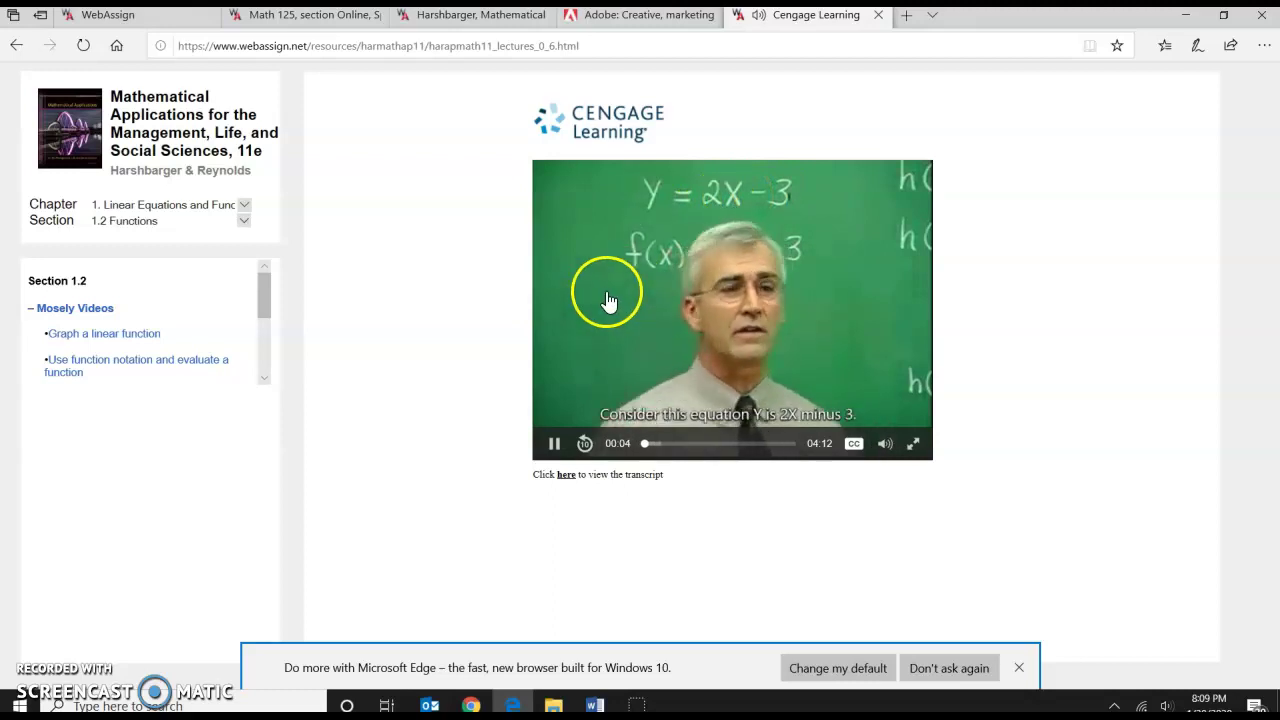
Pause the lecture video and return to the Math 125 course page.
left_click(553, 443)
left_click(473, 17)
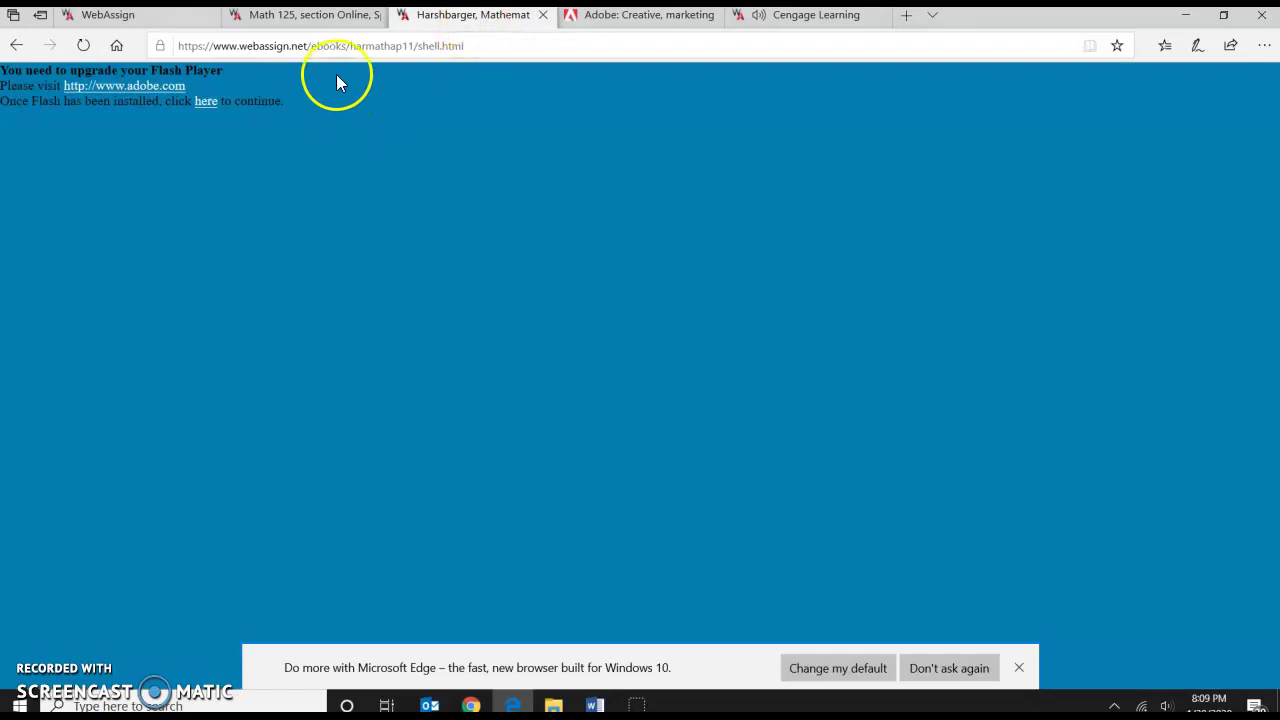
left_click(330, 15)
In the Personal Study Plan for 0: Algebraic Concepts, open the 0.3 Integral Exponents practice quiz.
scroll(230, 316, "up", 4)
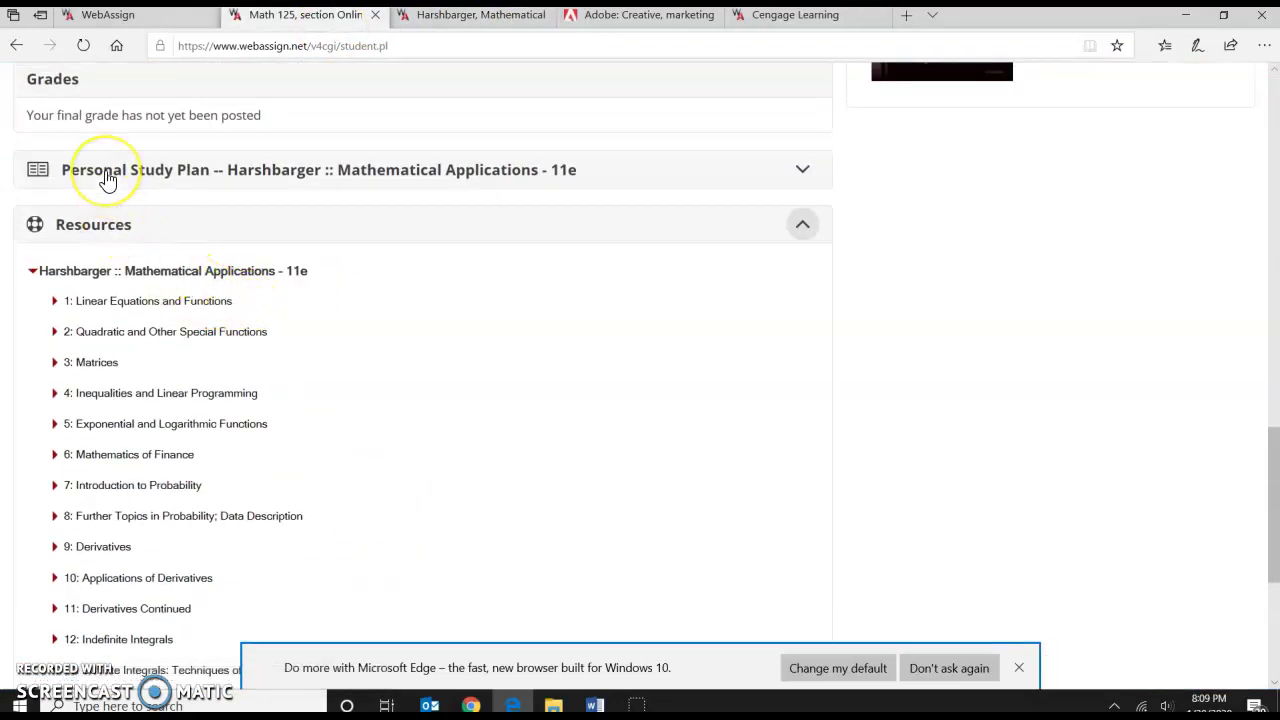
left_click(108, 180)
scroll(201, 183, "down", 3)
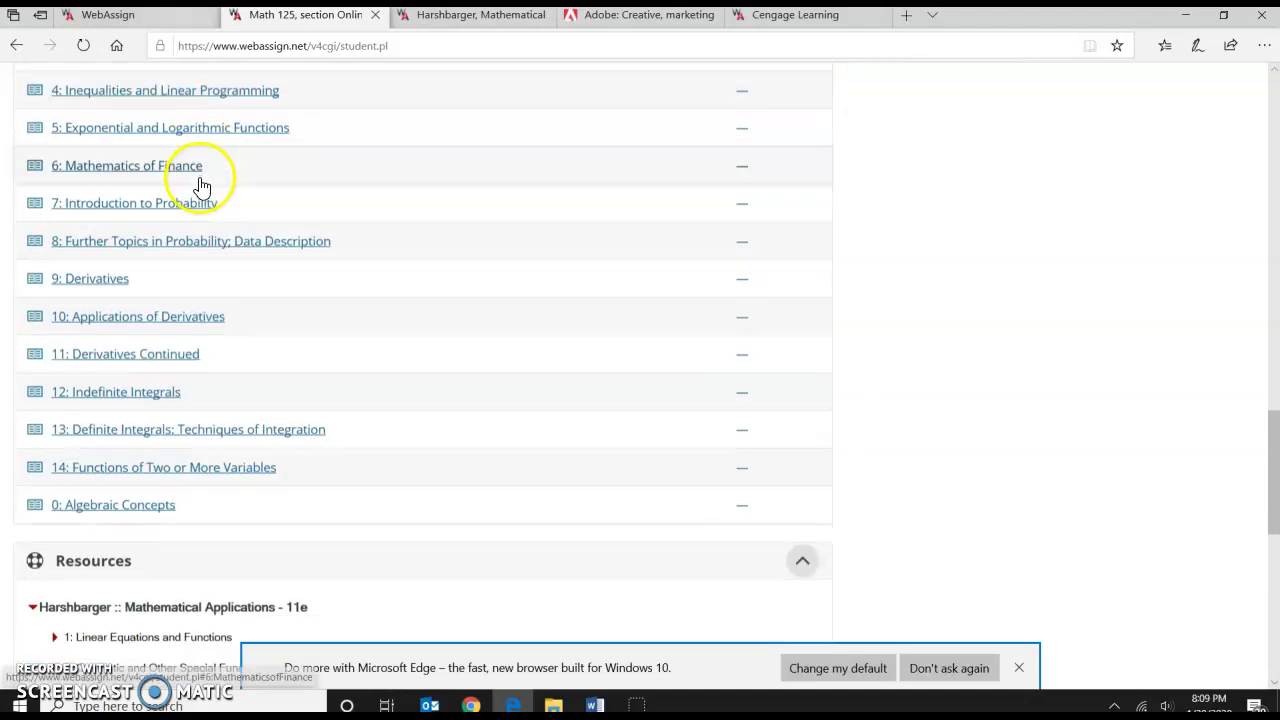
left_click(100, 500)
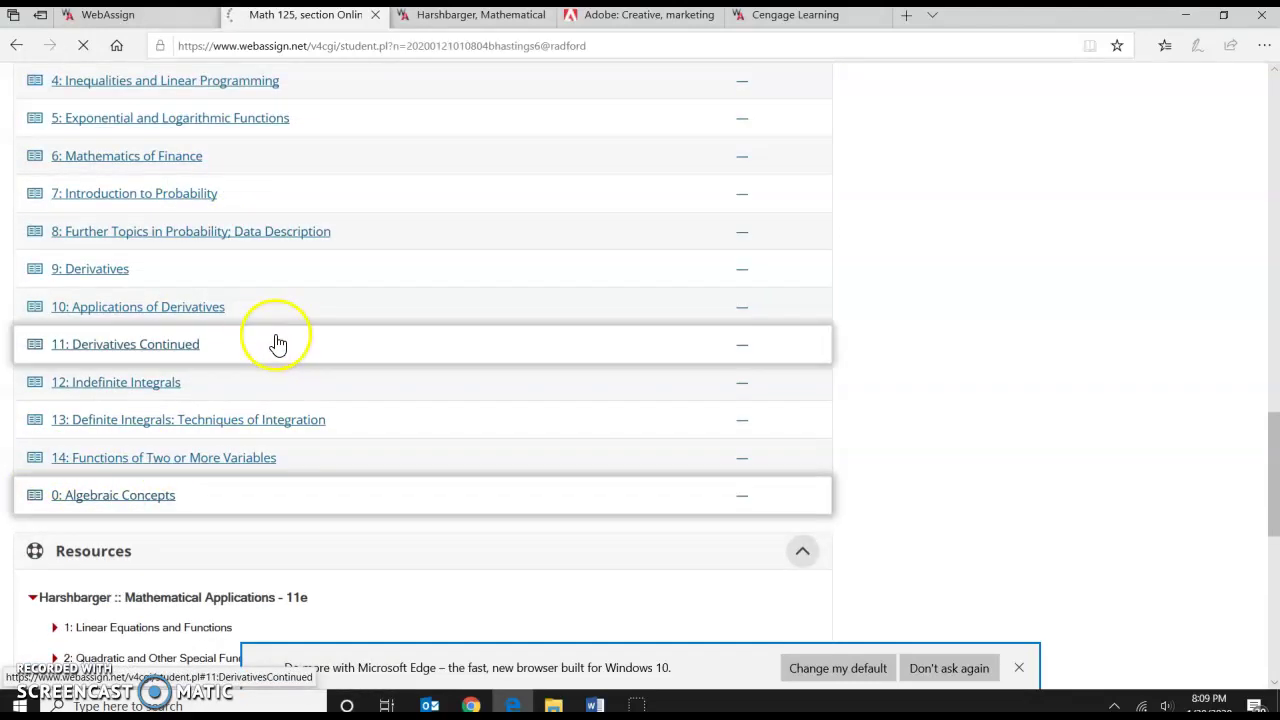
scroll(281, 331, "down", 3)
scroll(283, 331, "down", 2)
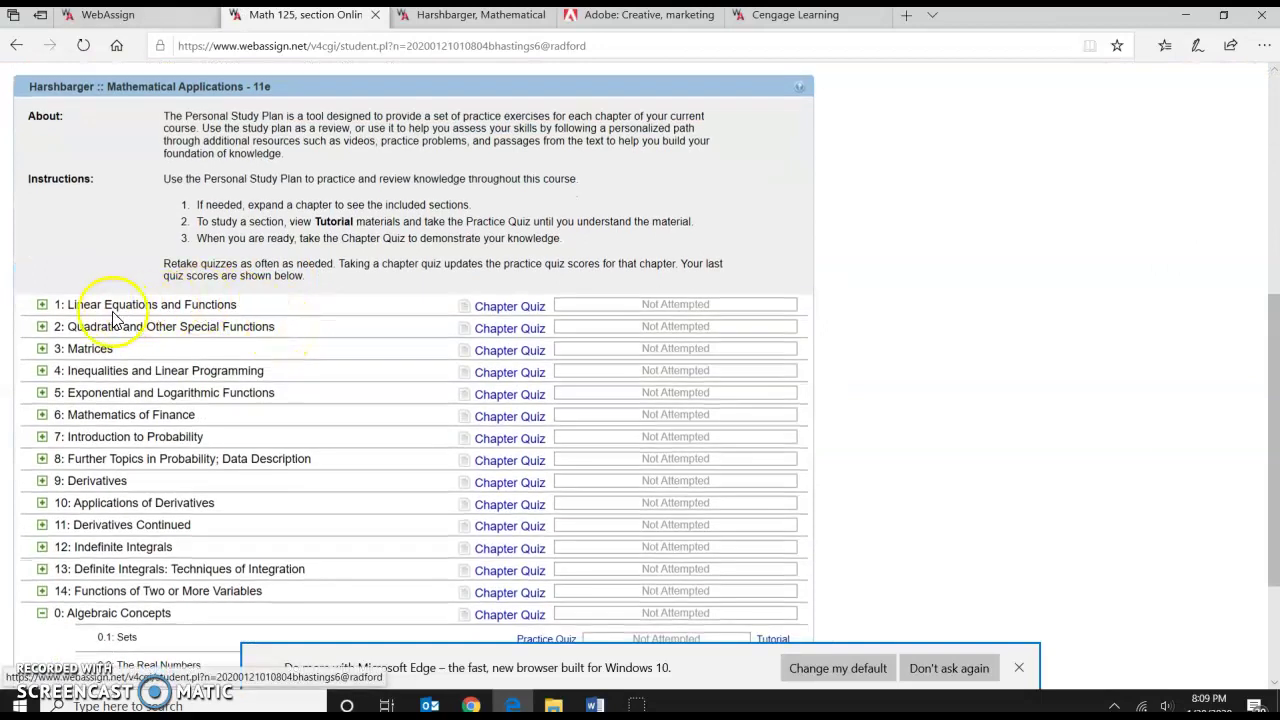
scroll(38, 465, "down", 2)
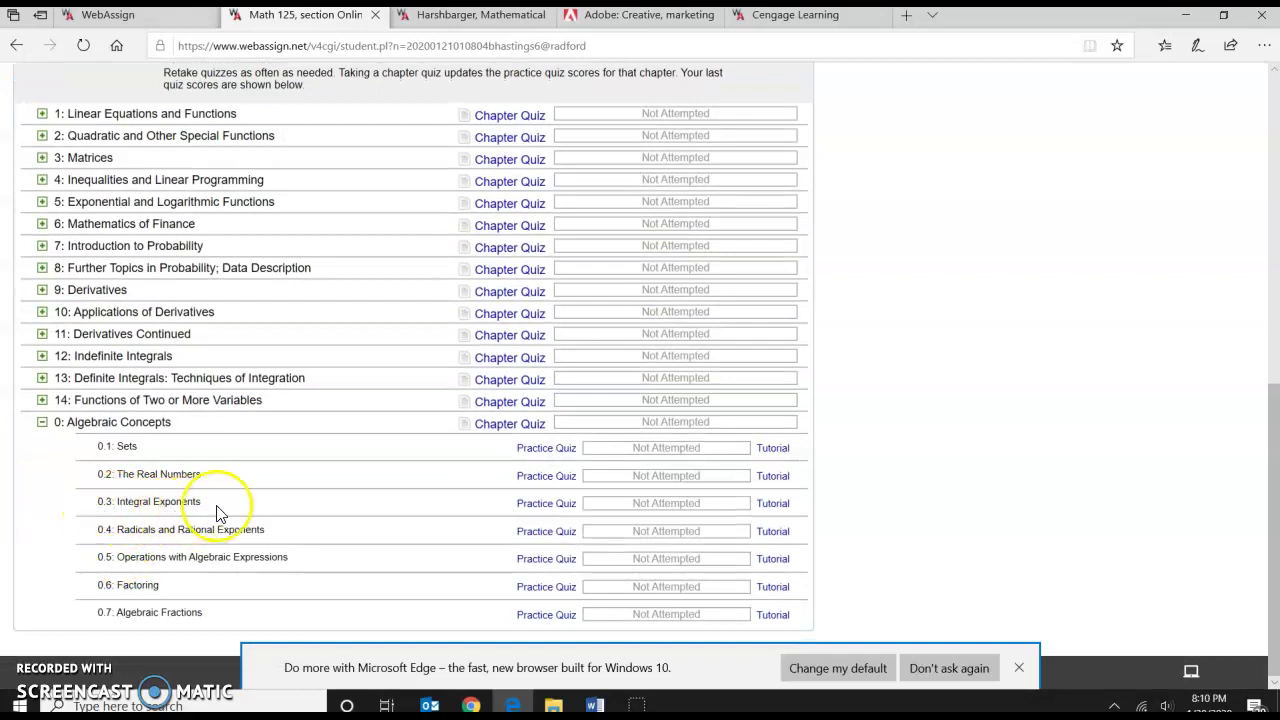
left_click(384, 427)
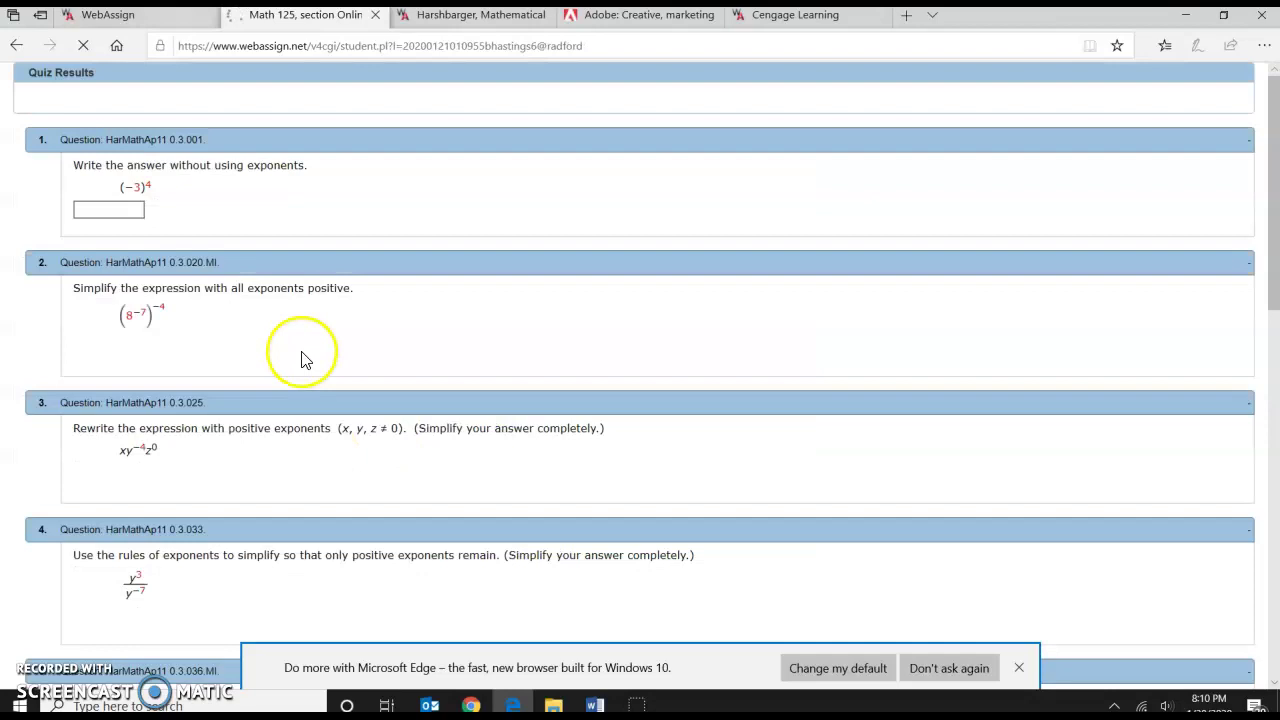
Answer question 2 with 64 and question 3 with xyz.
scroll(302, 364, "down", 2)
scroll(302, 364, "down", 1)
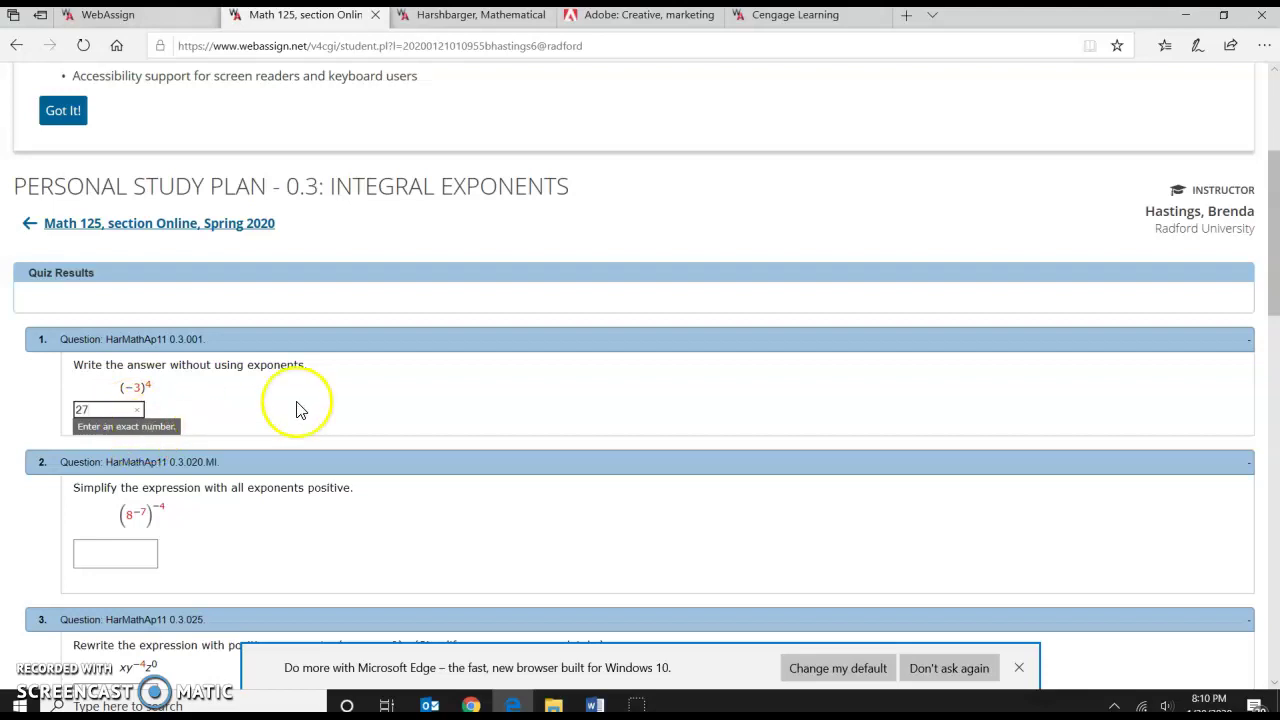
left_click(114, 551)
type("64")
scroll(117, 546, "down", 3)
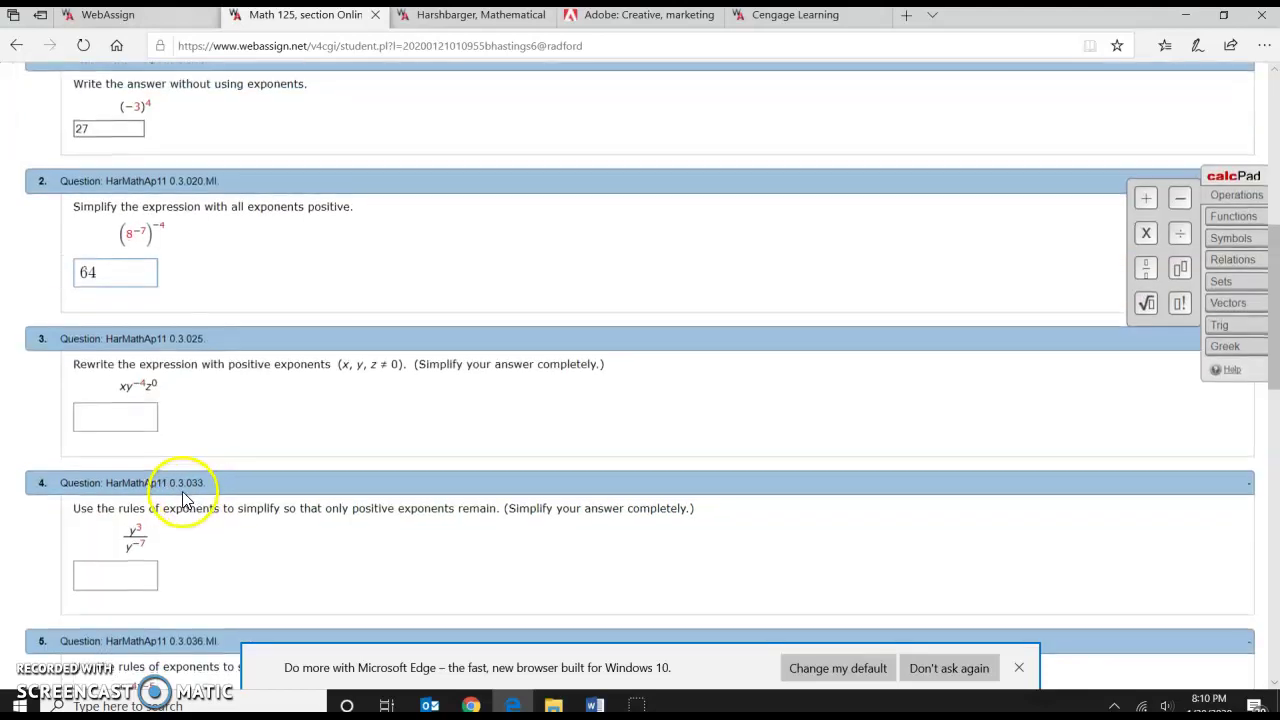
left_click(130, 416)
type("xyz")
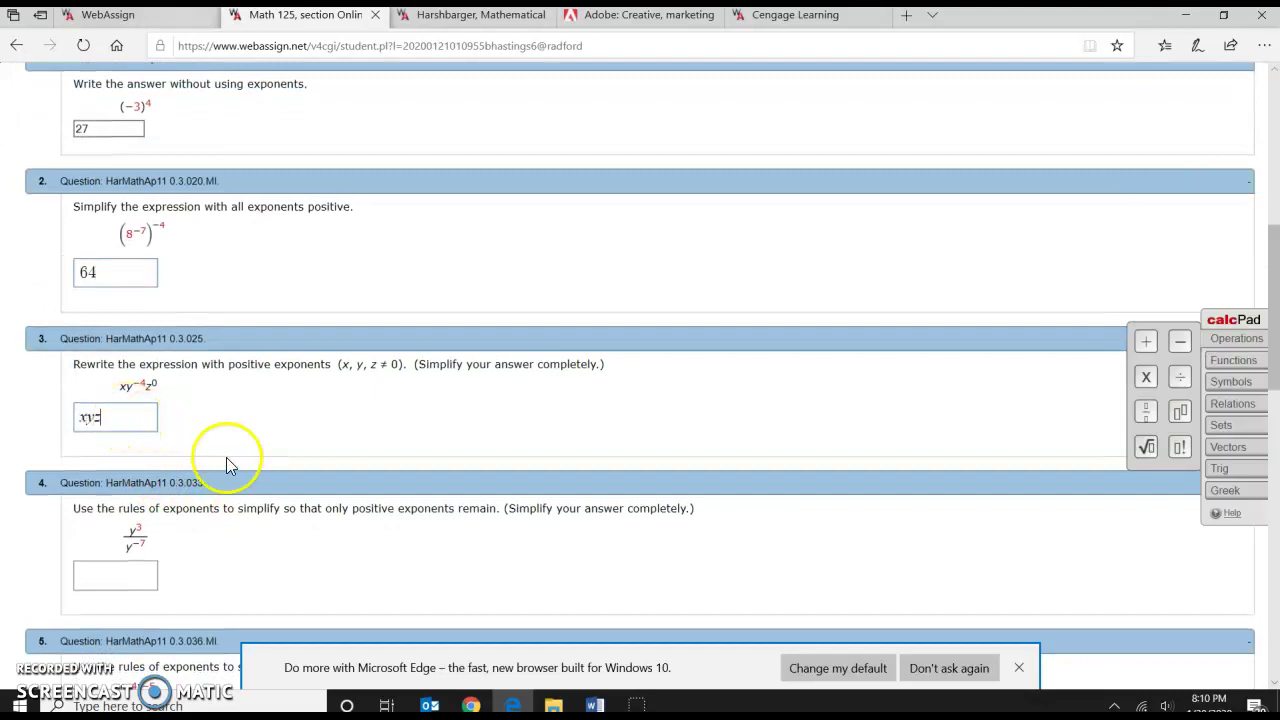
Answer questions 4 and 5 with y^5 and y^8 using the calcPad superscript.
left_click(130, 577)
type("y")
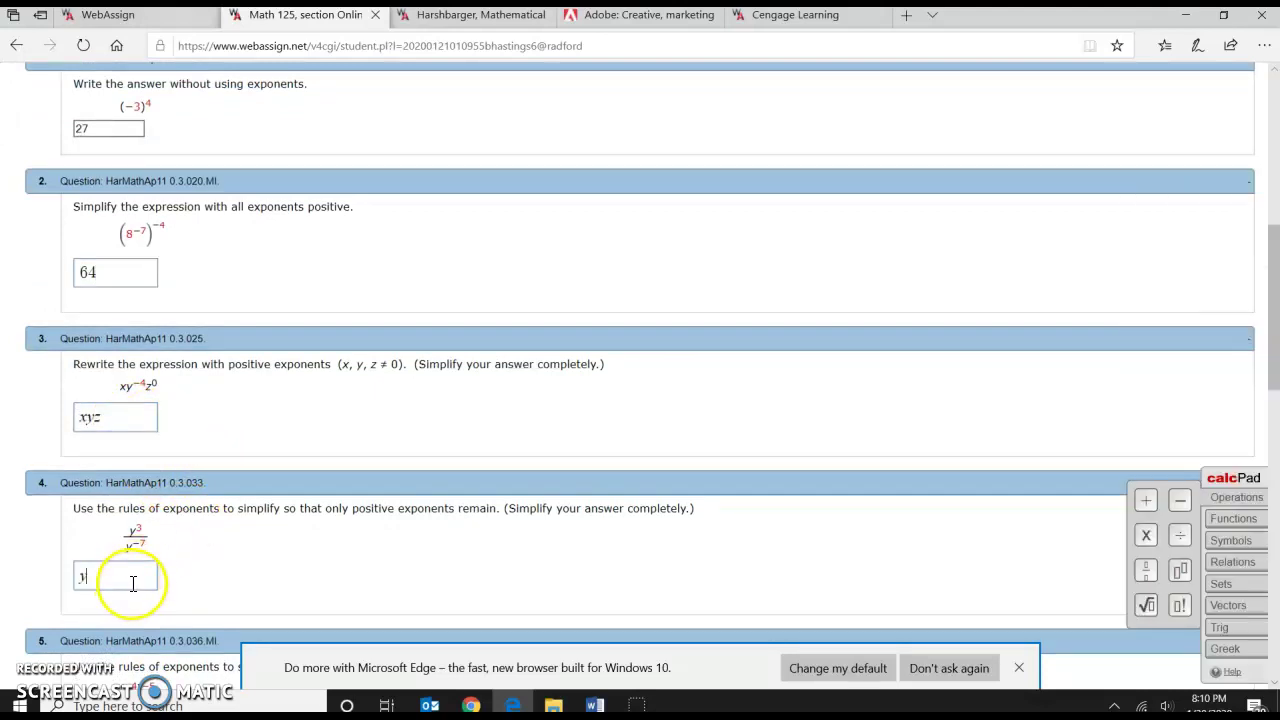
left_click(1181, 572)
type("5")
scroll(388, 458, "down", 2)
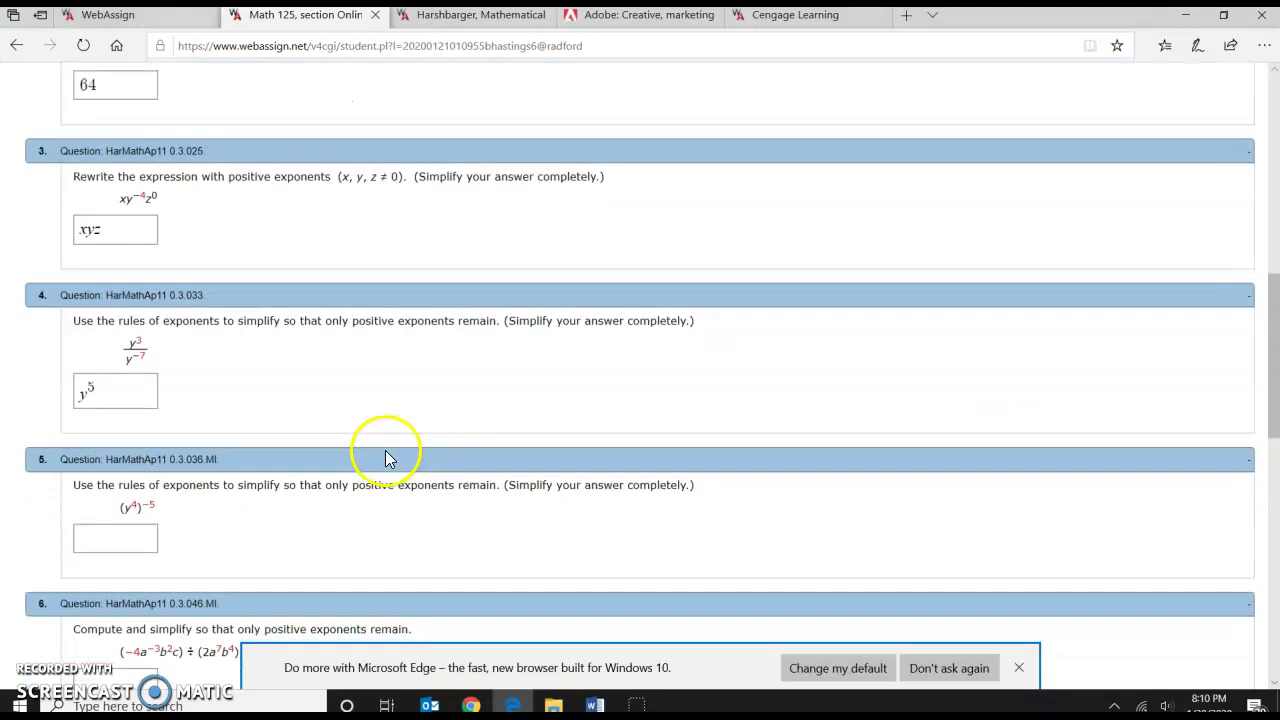
left_click(140, 537)
type("y")
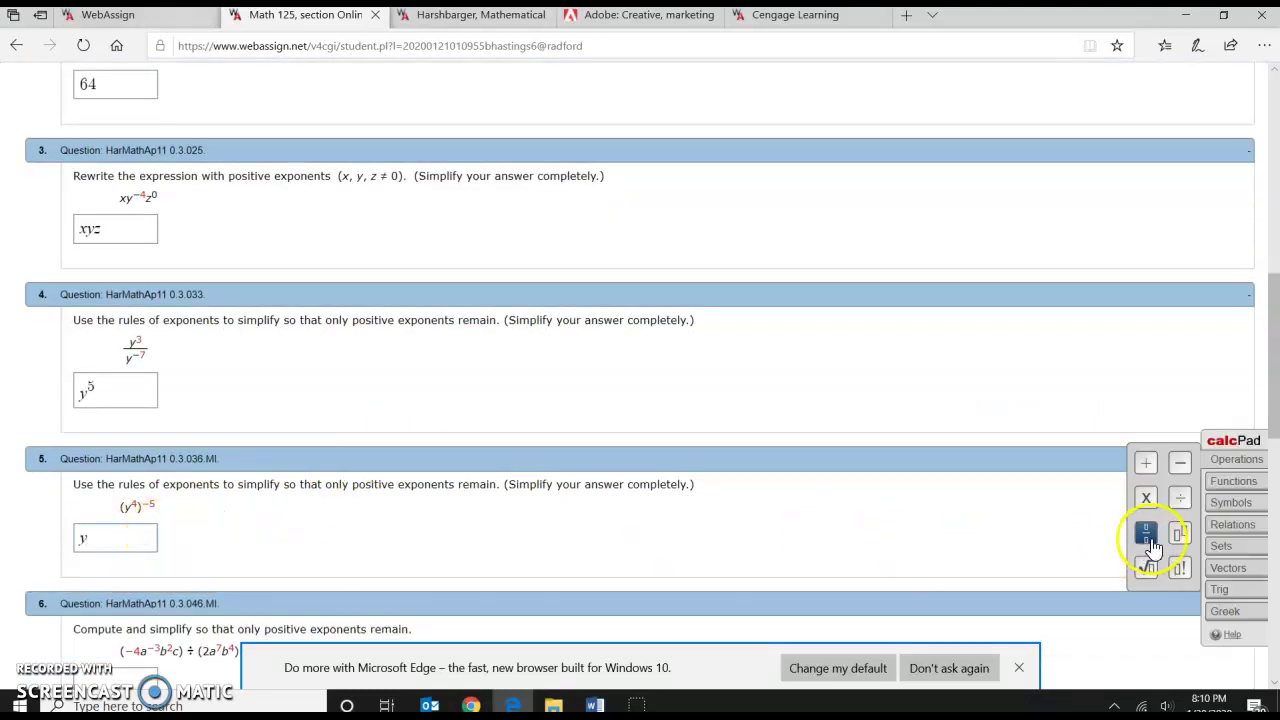
left_click(1146, 532)
type("8")
Begin question 6 with abc and scroll to the bottom of the quiz.
scroll(443, 420, "down", 3)
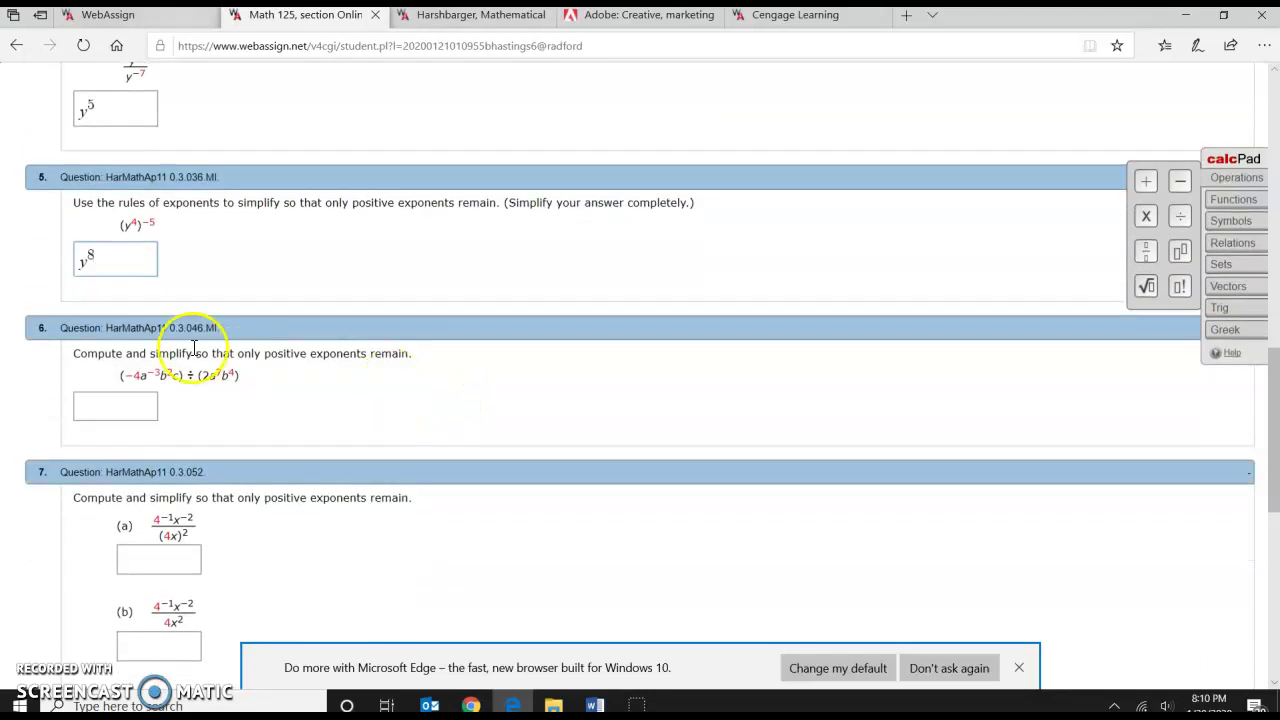
left_click(116, 408)
type("abc")
scroll(116, 407, "down", 1)
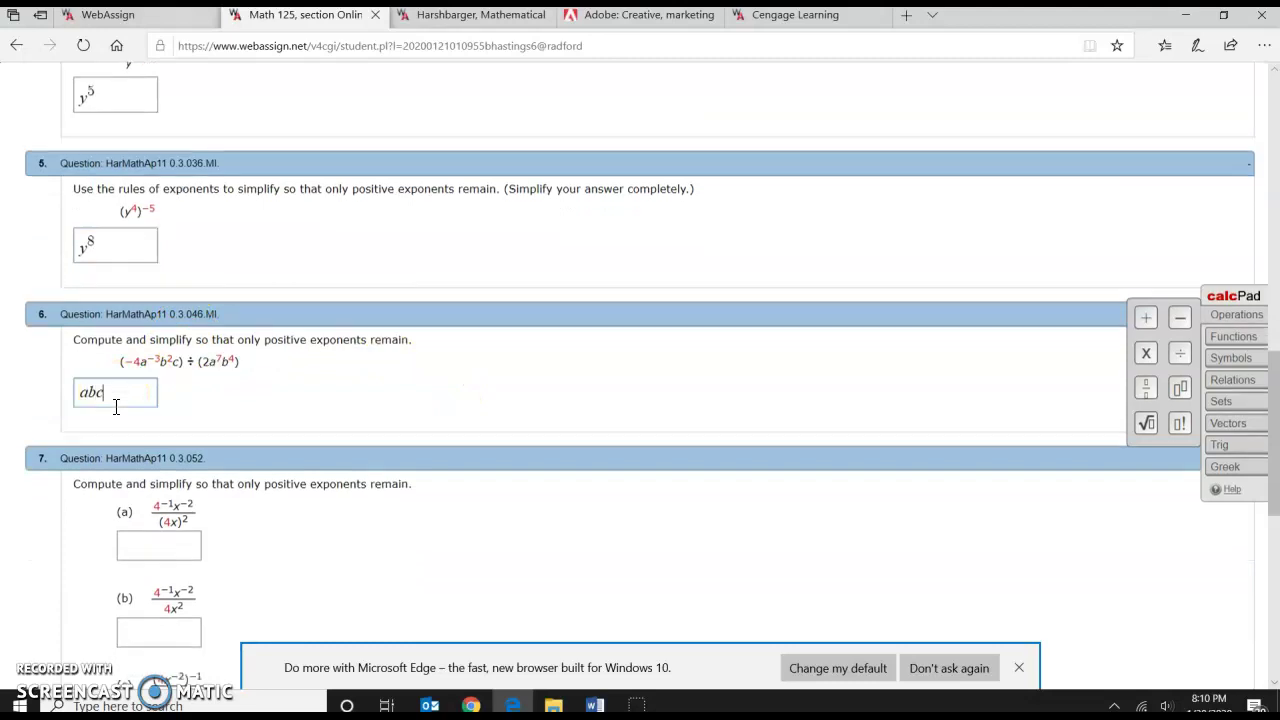
scroll(116, 407, "down", 6)
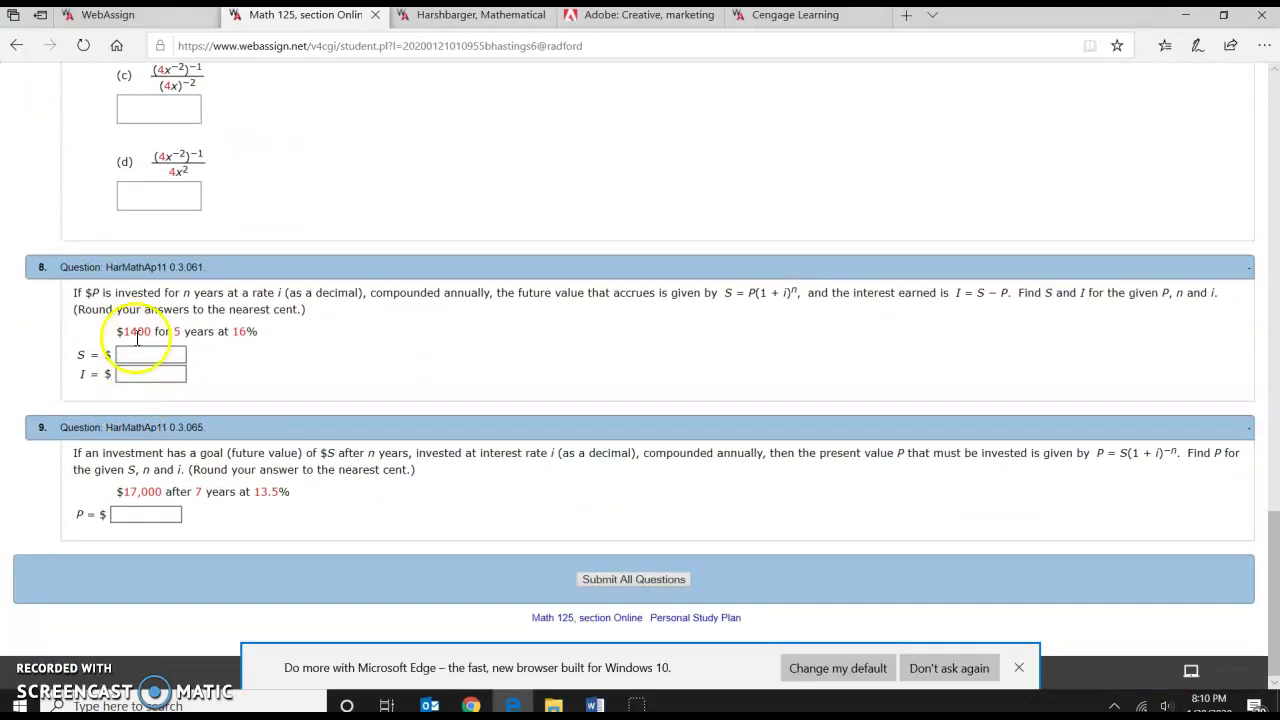
Submit all quiz answers and look over the graded results scoring 0%.
left_click(632, 582)
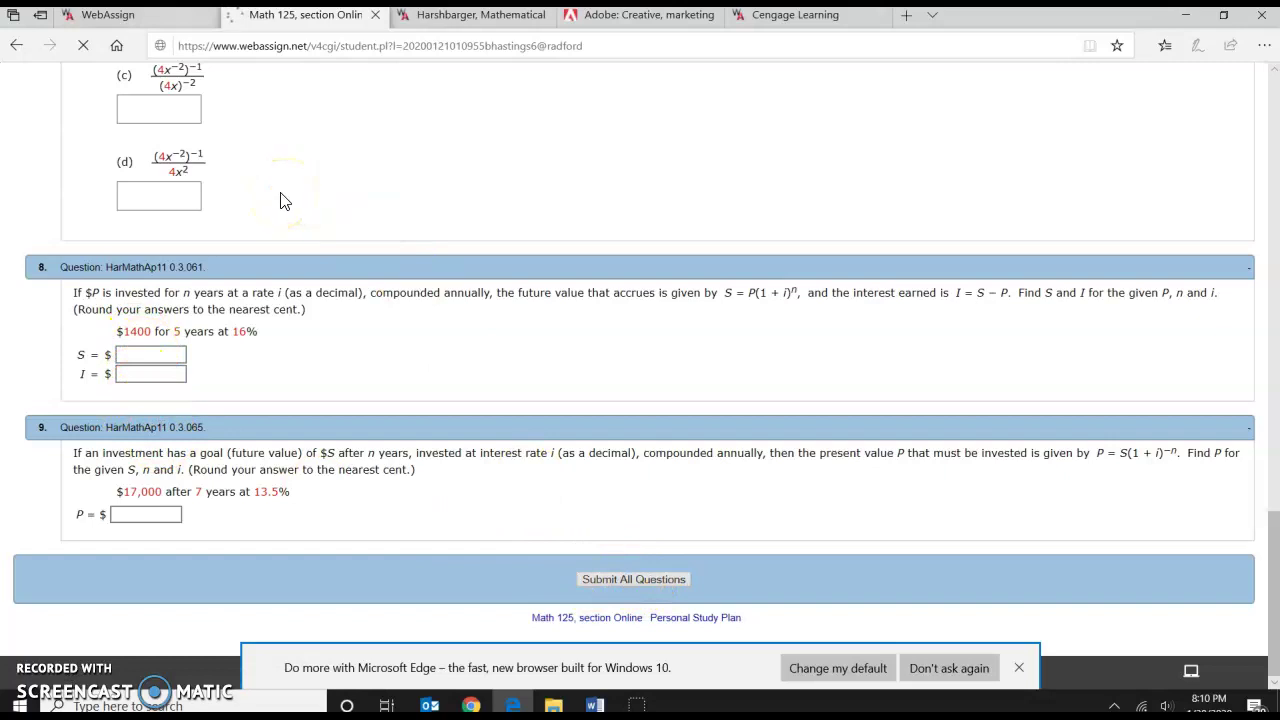
scroll(280, 197, "down", 2)
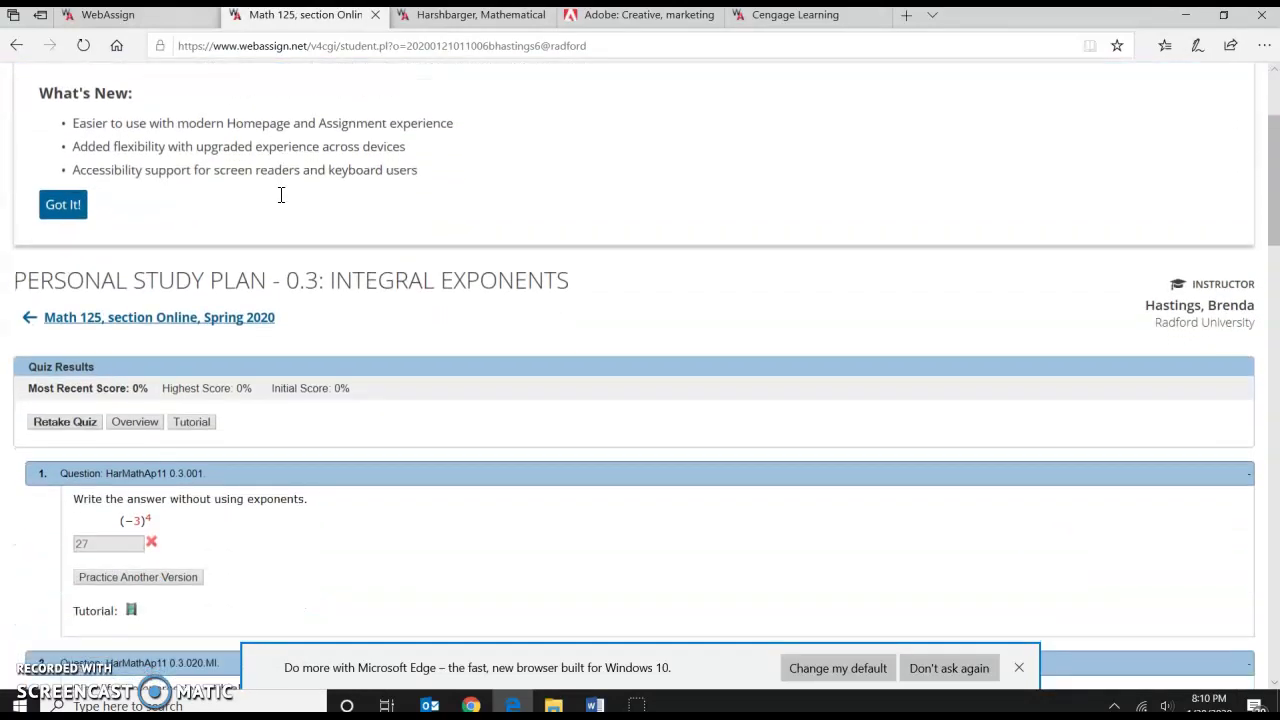
scroll(280, 197, "down", 3)
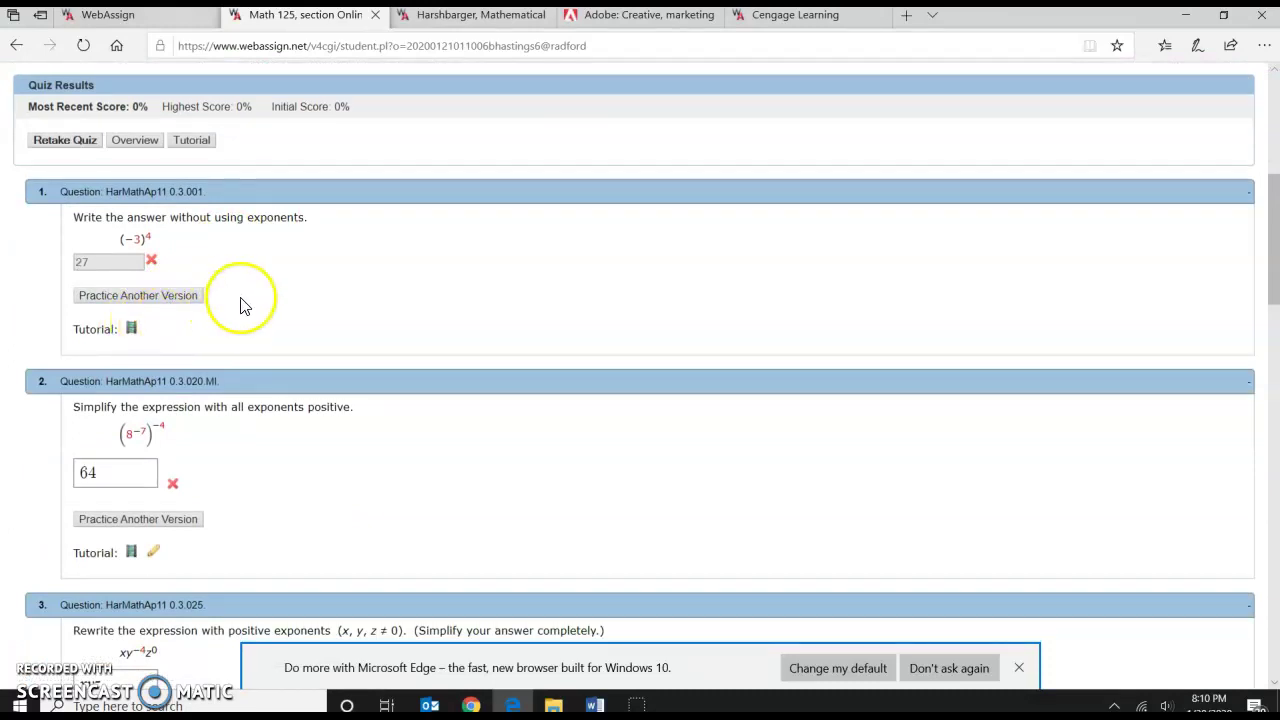
scroll(240, 302, "down", 3)
scroll(239, 297, "up", 5)
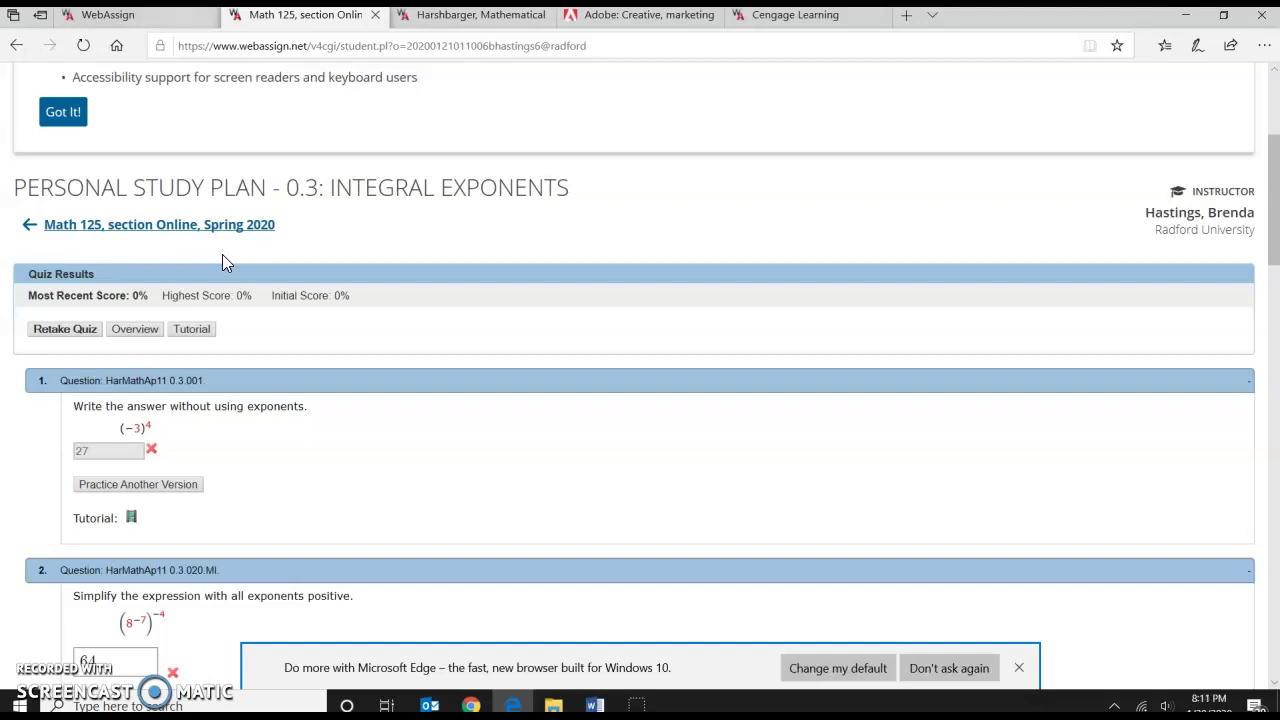
left_click(368, 180)
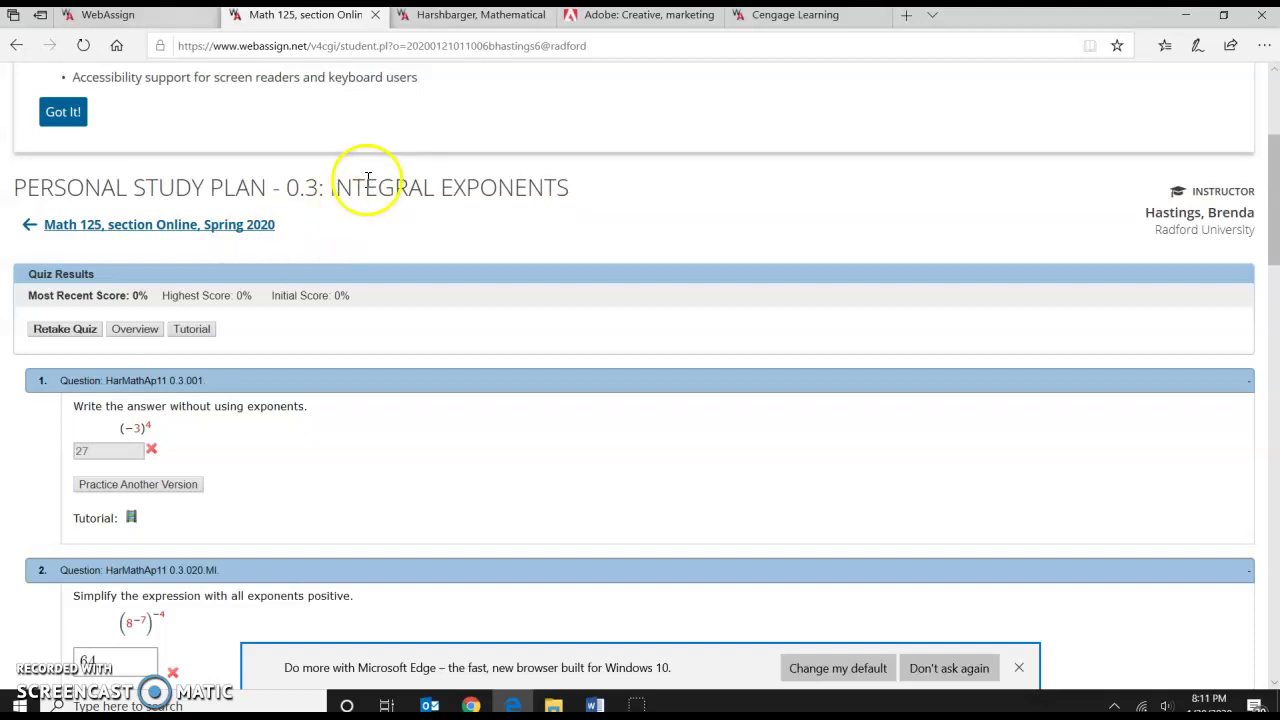
scroll(228, 200, "up", 3)
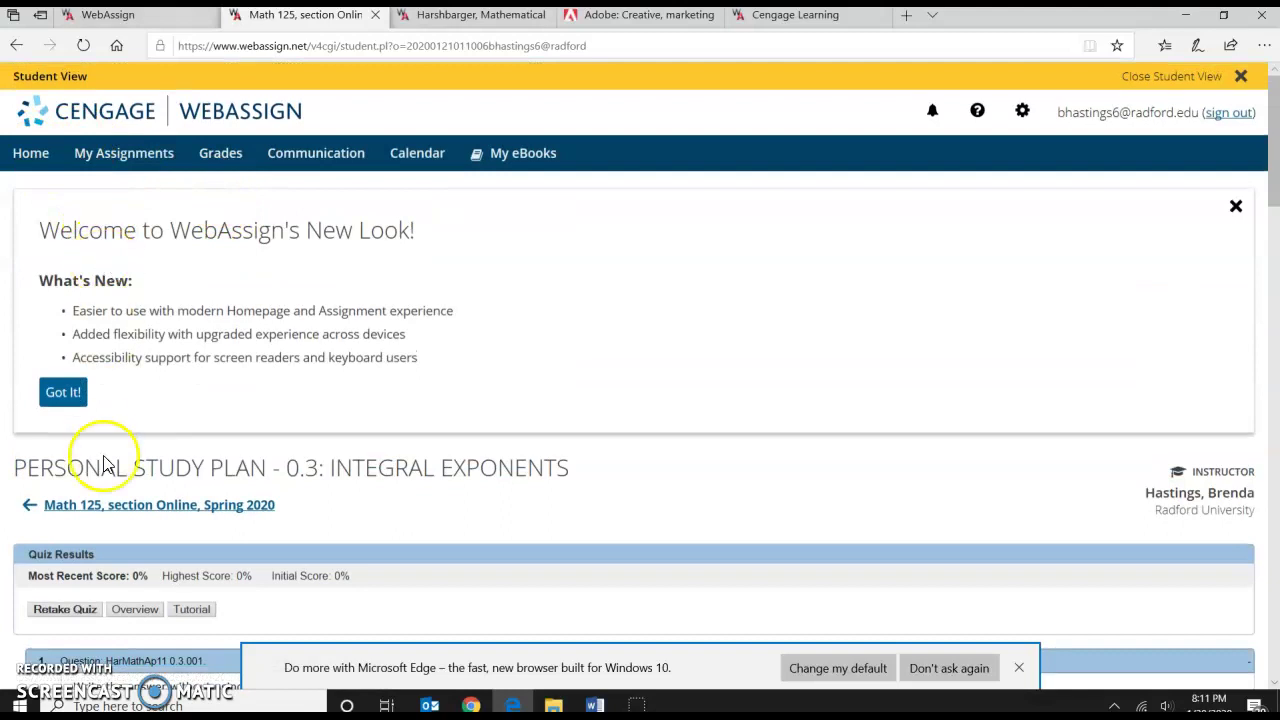
Check the My Assignments due dates, then open the Harshbarger 11th Section 0.3 homework.
left_click(120, 509)
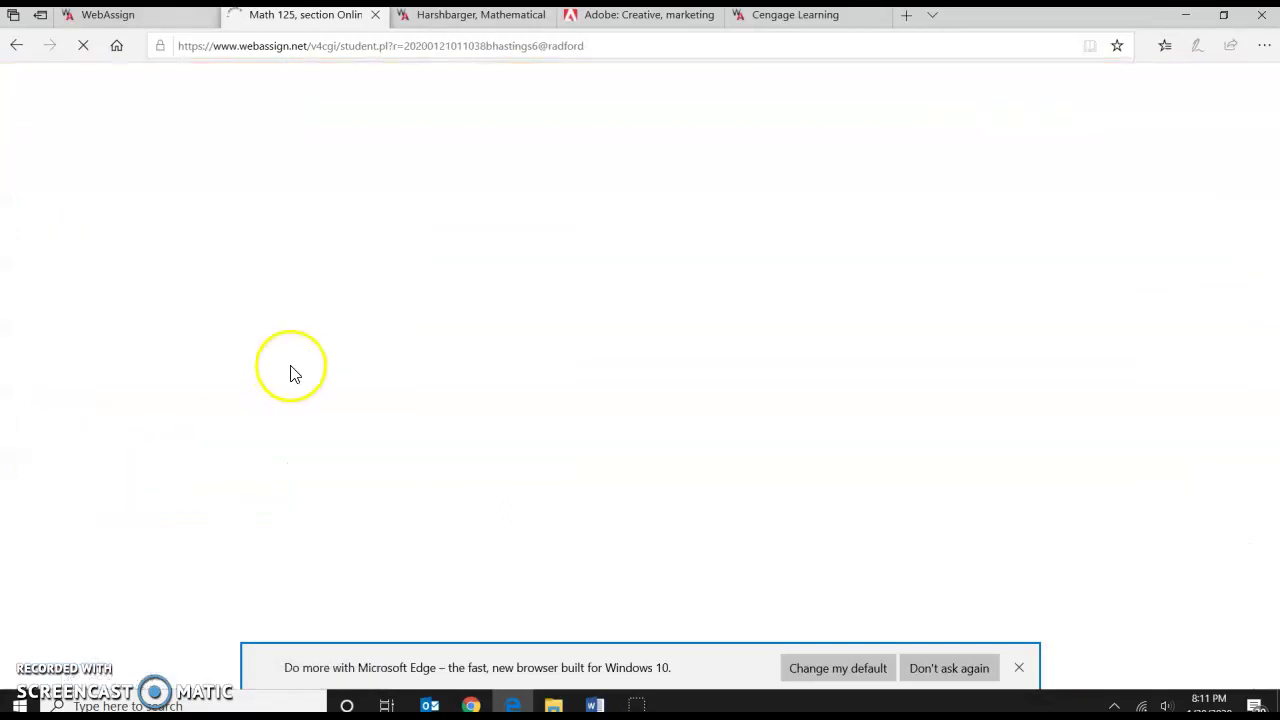
scroll(291, 373, "down", 3)
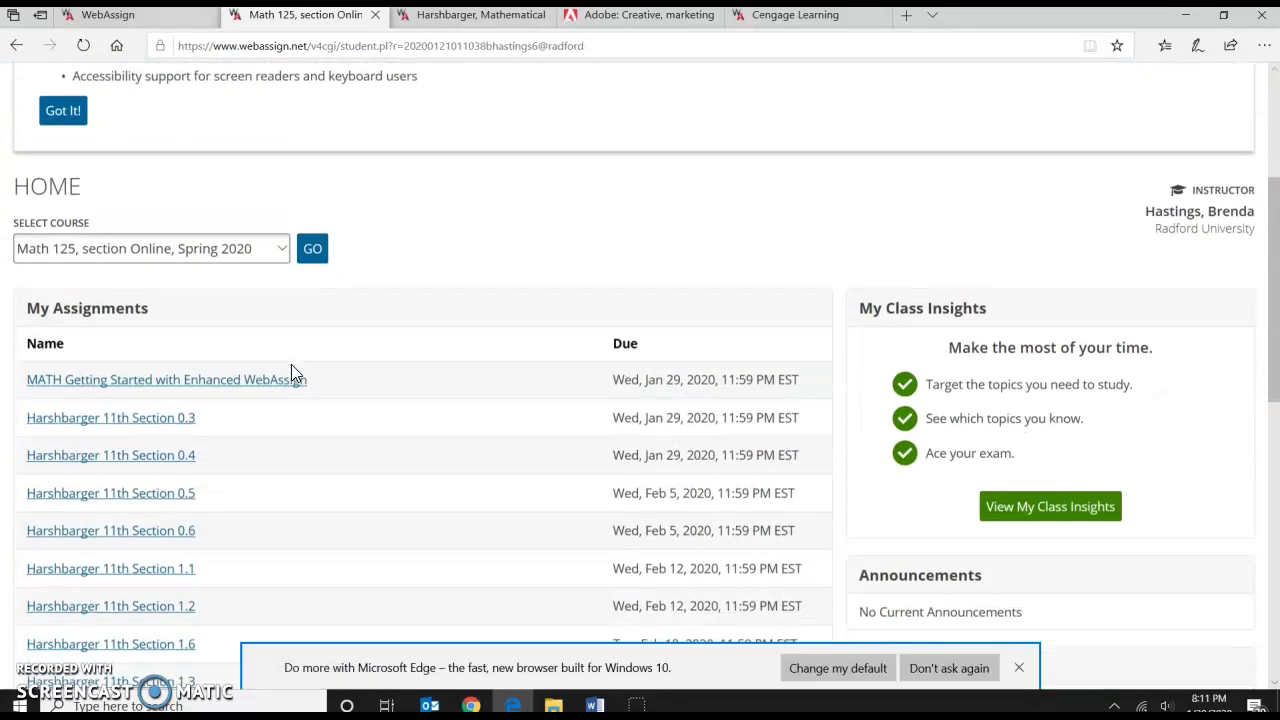
scroll(291, 373, "down", 1)
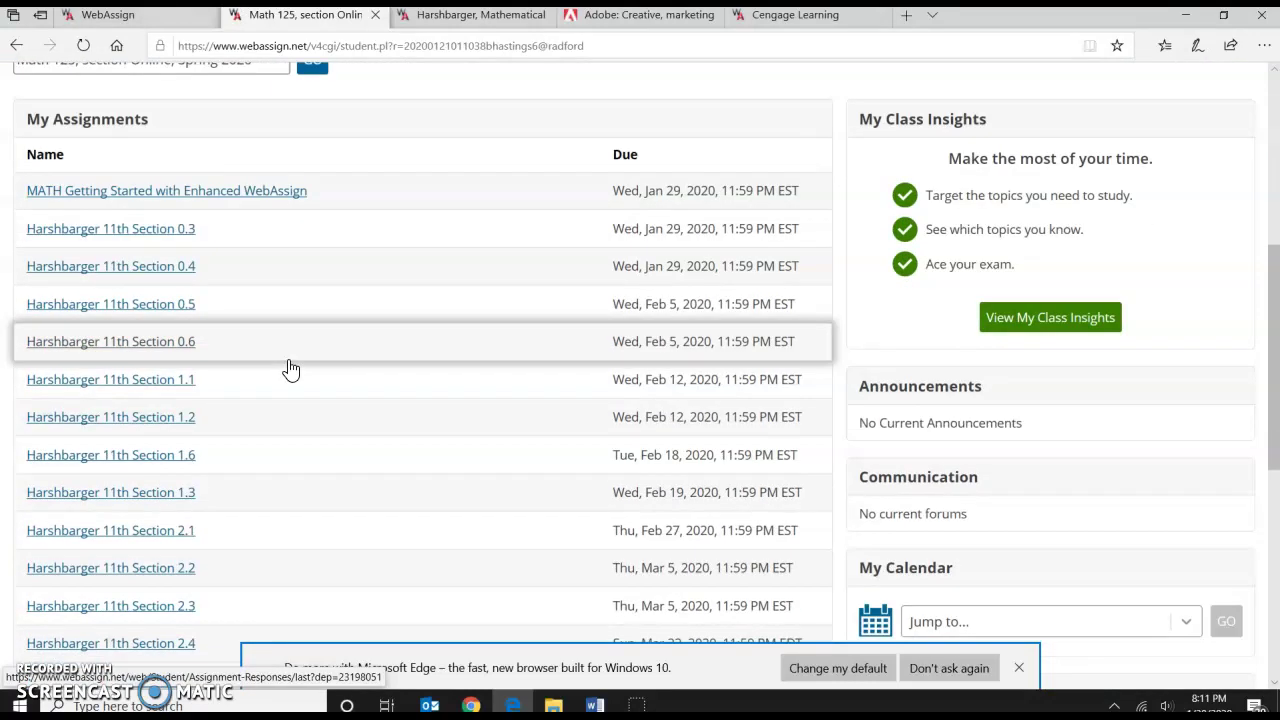
scroll(289, 370, "down", 6)
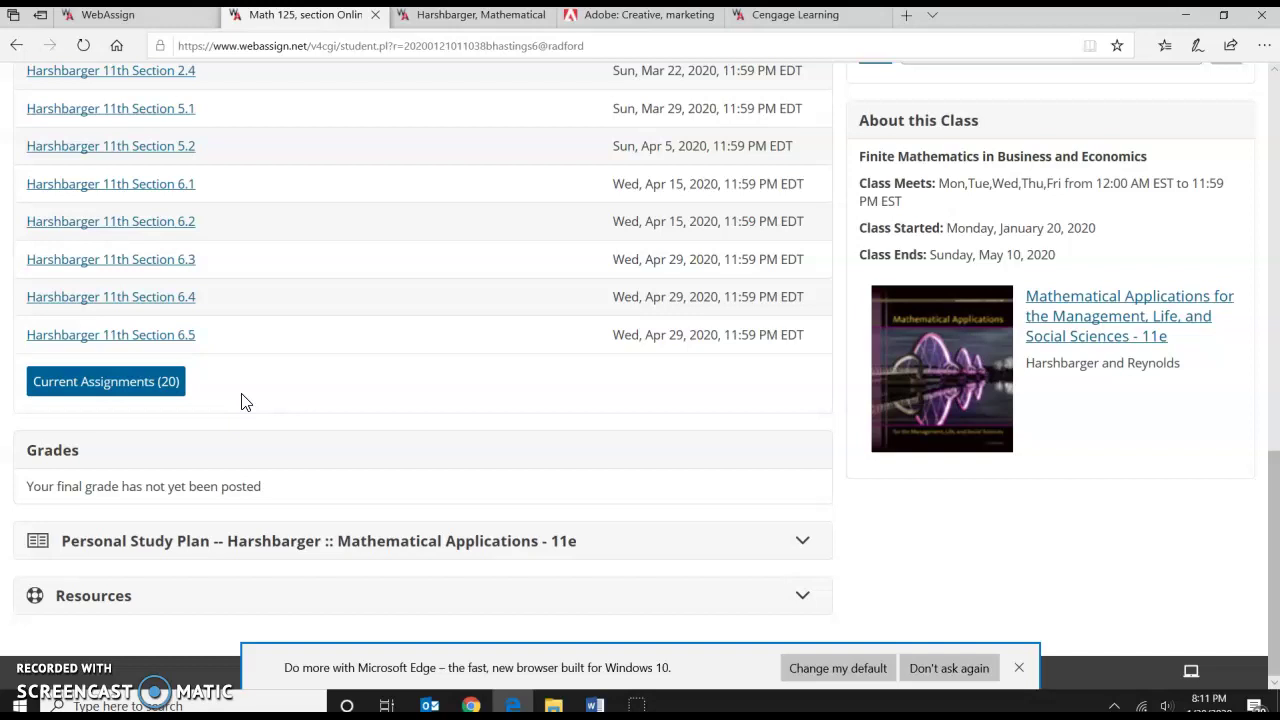
scroll(245, 401, "up", 7)
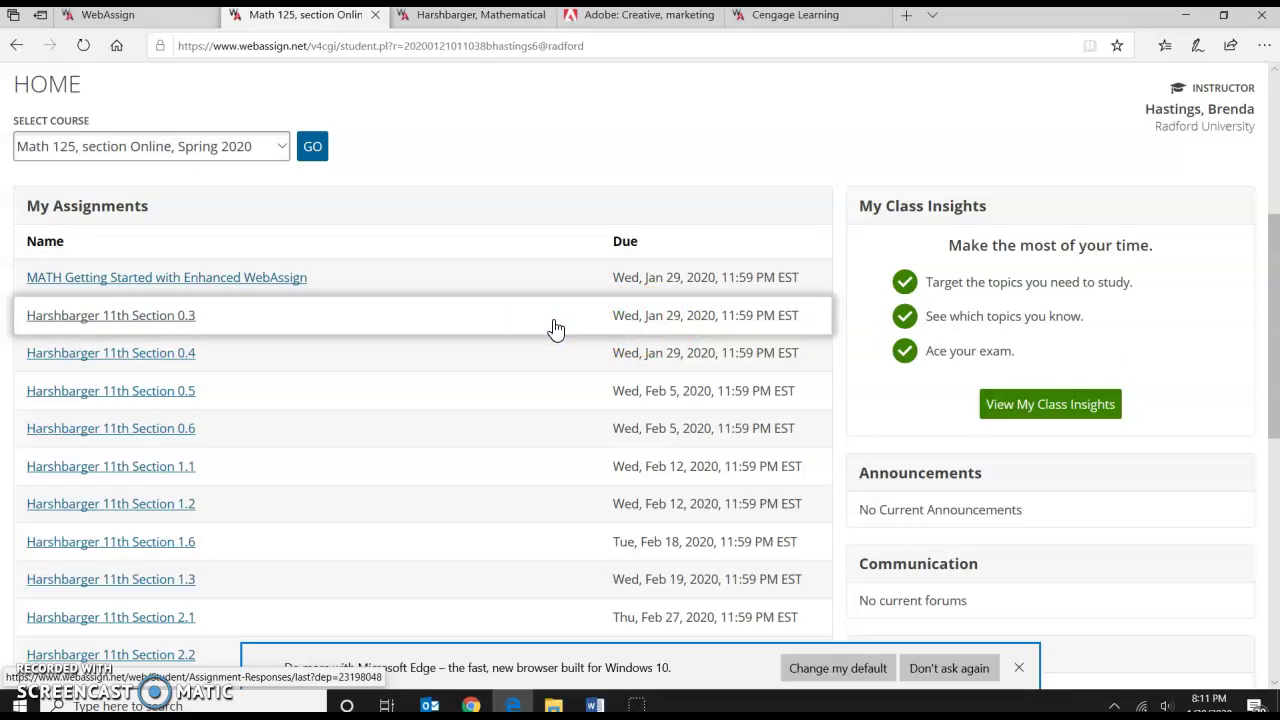
left_click(134, 316)
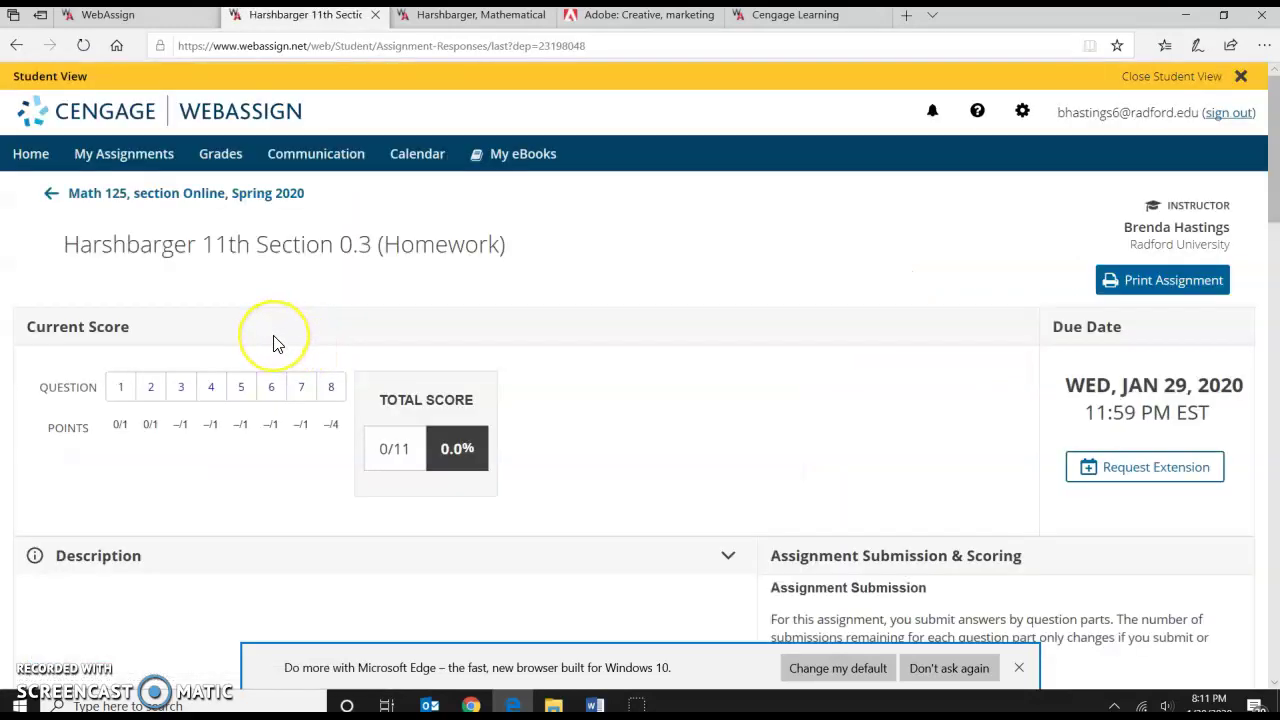
Scroll through homework questions 1–5 and their submitted answers, then back to the top.
scroll(277, 344, "down", 5)
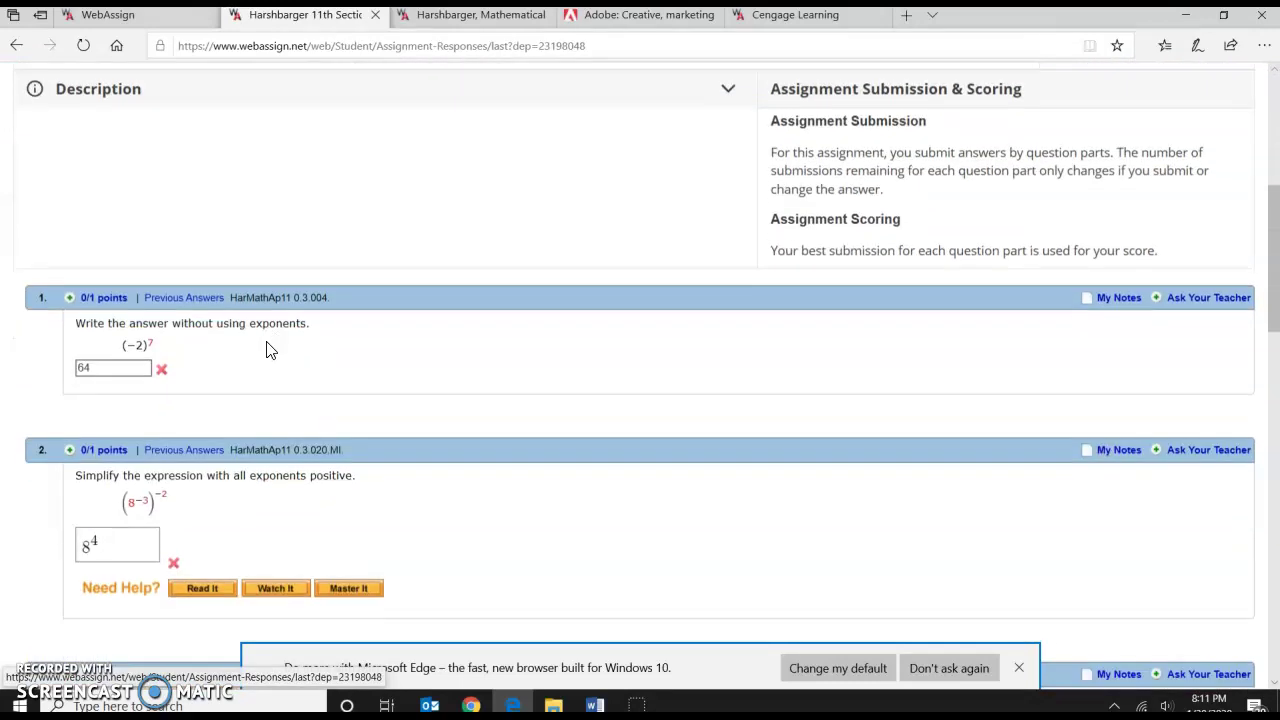
scroll(178, 362, "down", 5)
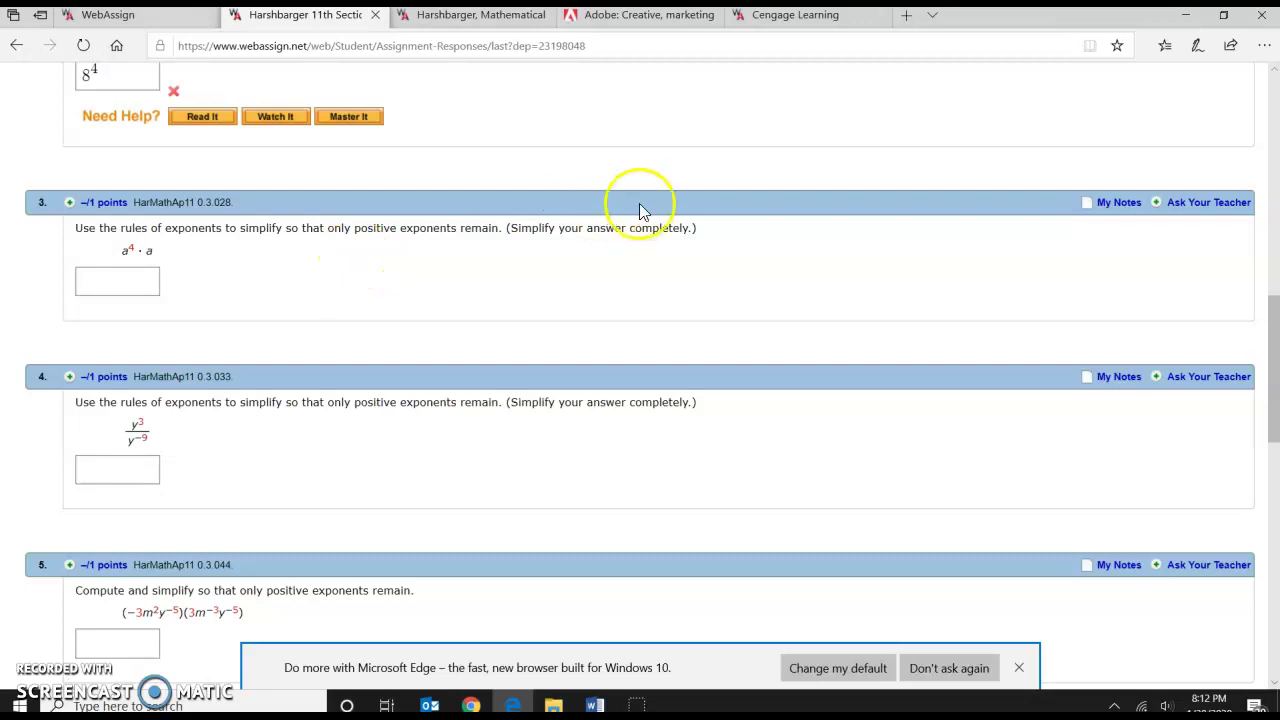
scroll(636, 215, "up", 6)
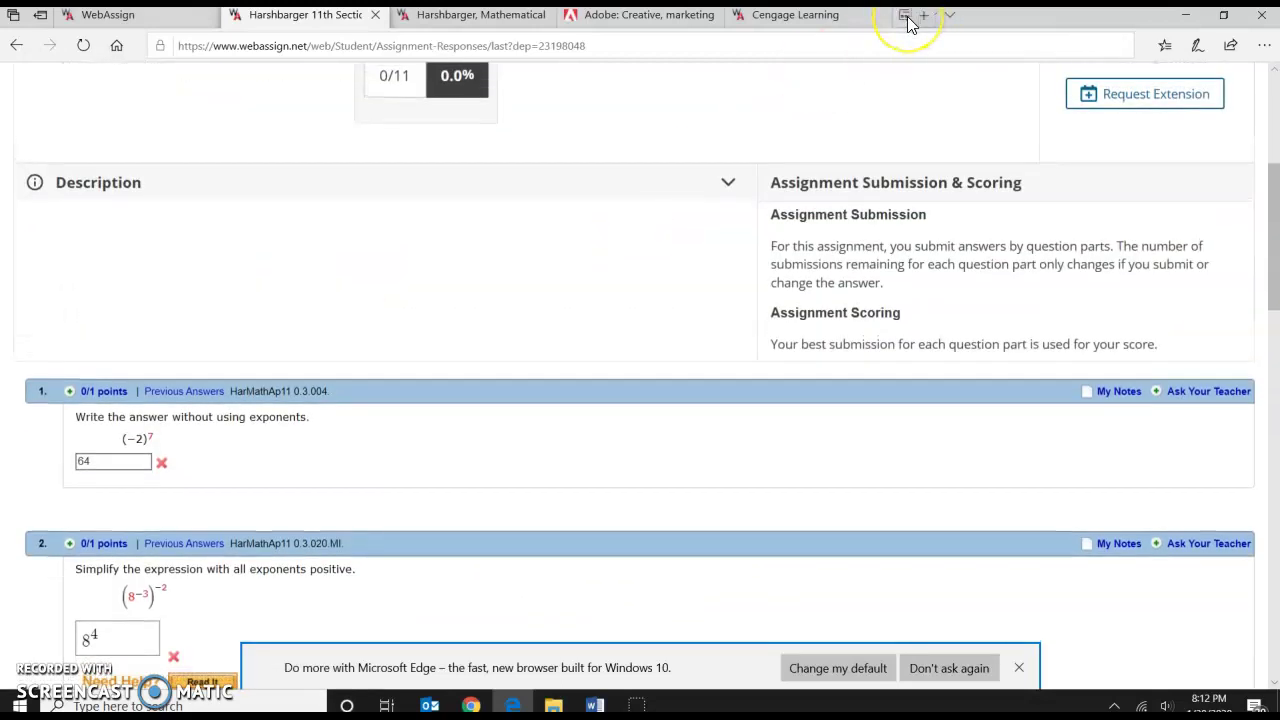
Load learn.radford.edu in a new browser tab.
left_click(908, 20)
type("my")
key("BackSpace")
key("BackSpace")
type("learn.radf")
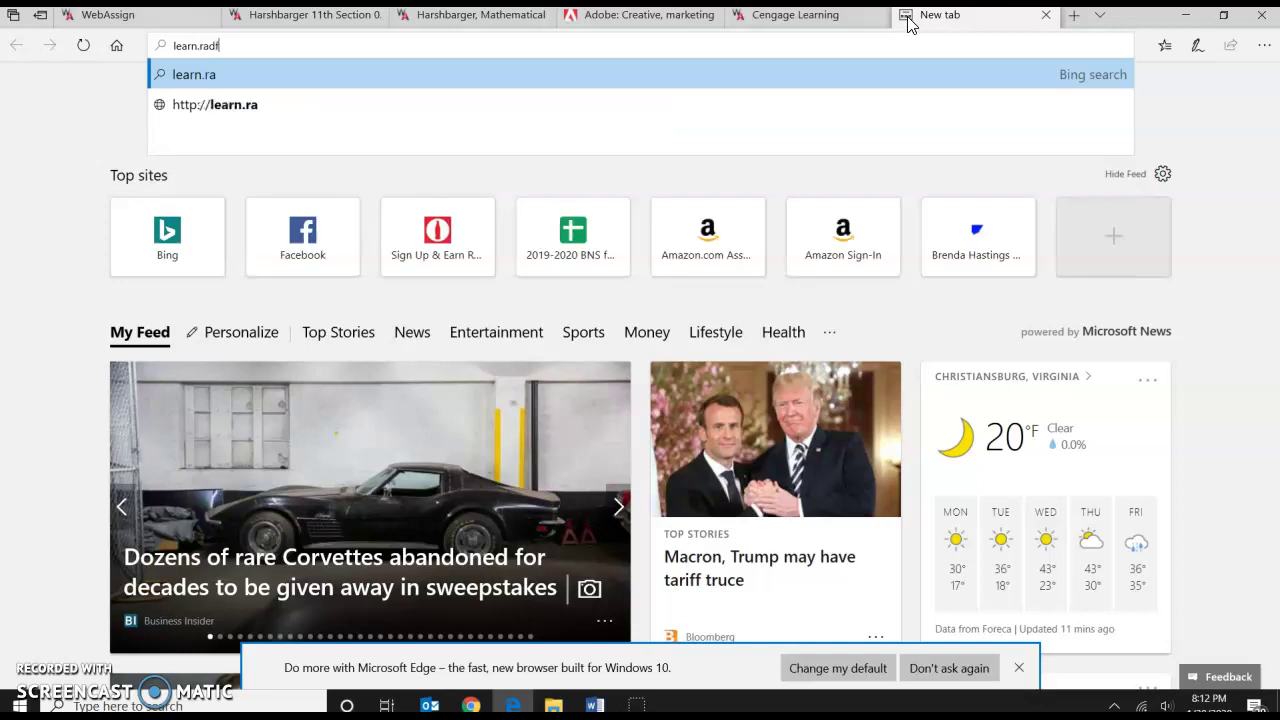
type("ord.edu")
key("Return")
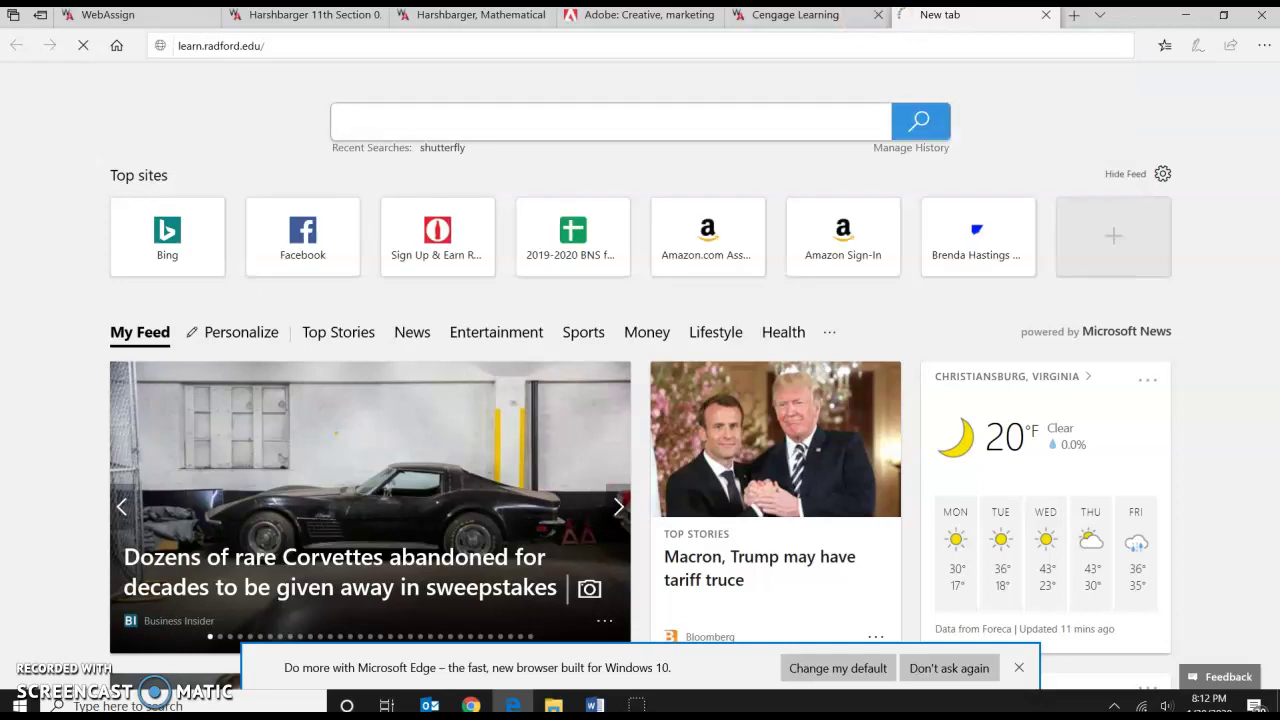
Sign in with username and password, remember the device, and verify by phone call.
key("Tab")
type("****")
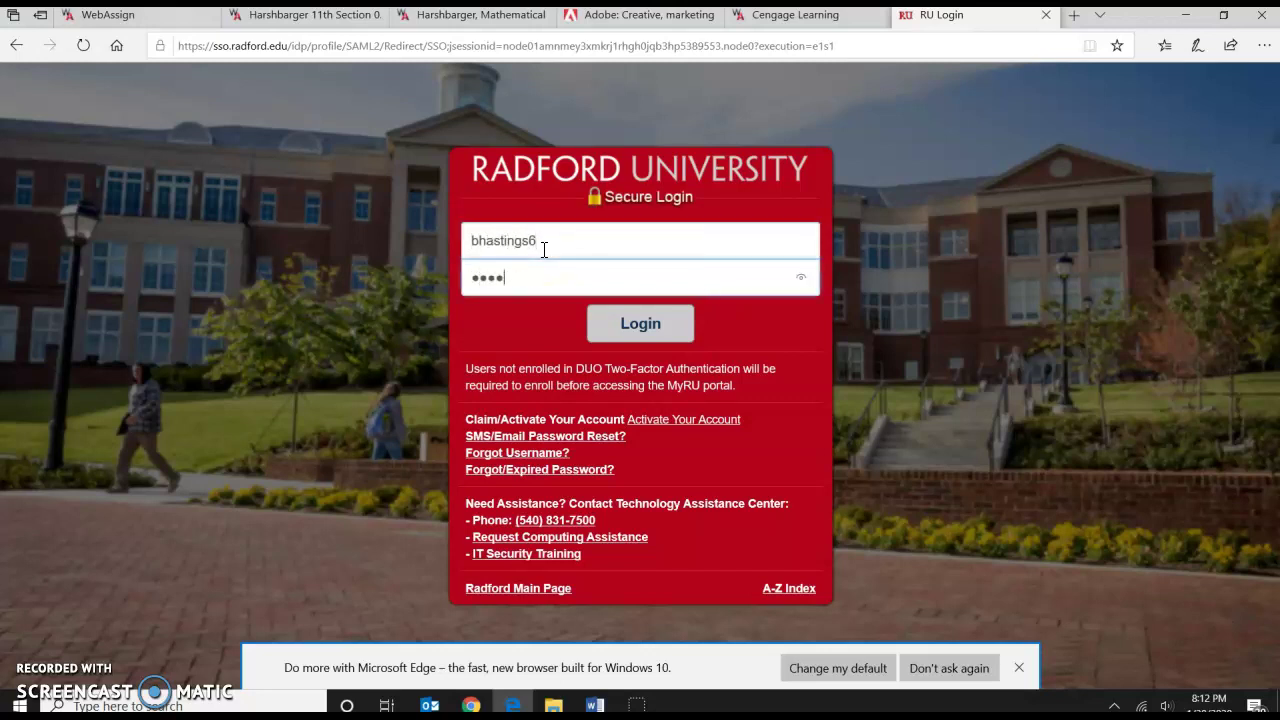
type("******")
key("Return")
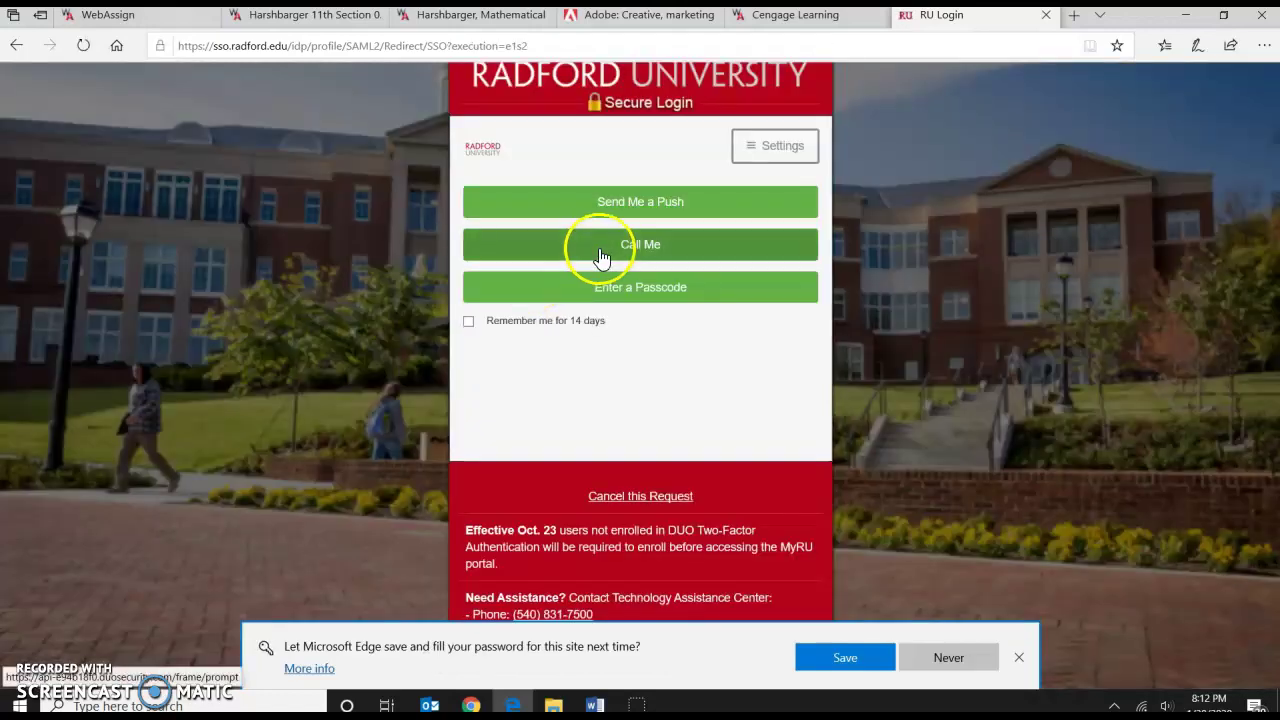
left_click(477, 320)
left_click(555, 246)
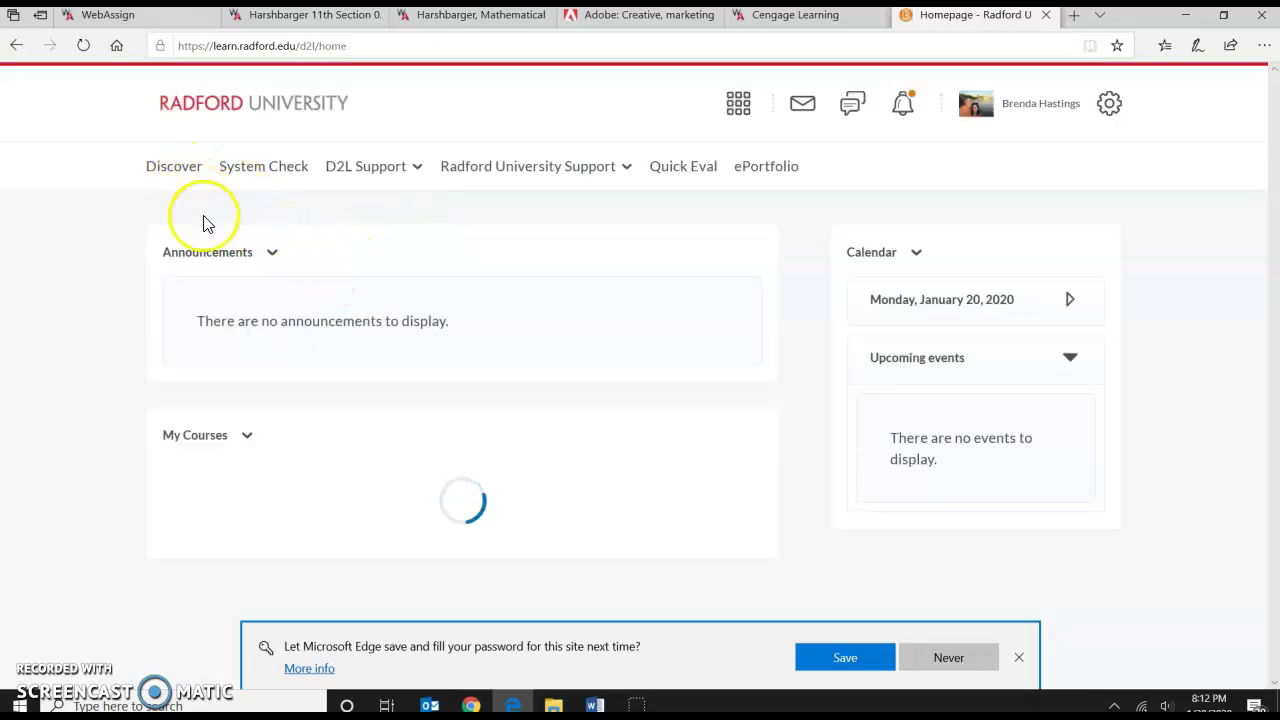
Open MATH-125-DL, switch to View as Student, and browse back to the top-level content folders.
left_click(224, 558)
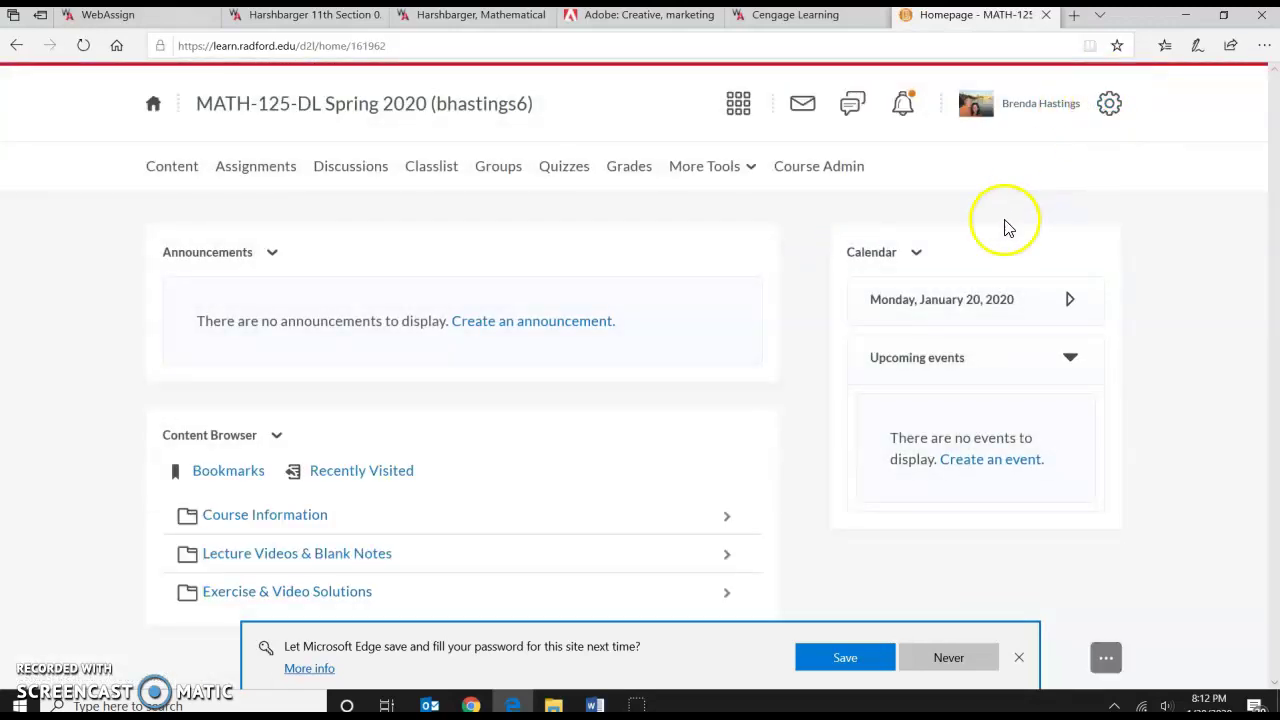
left_click(1109, 106)
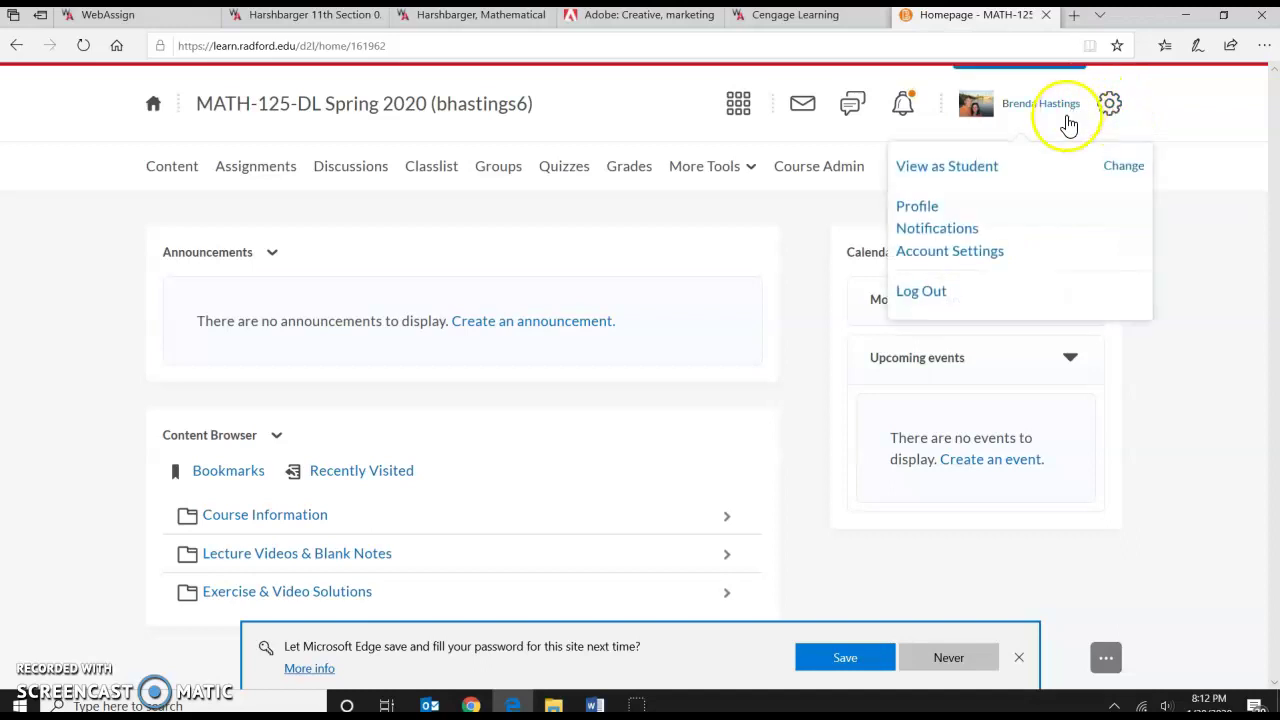
left_click(905, 206)
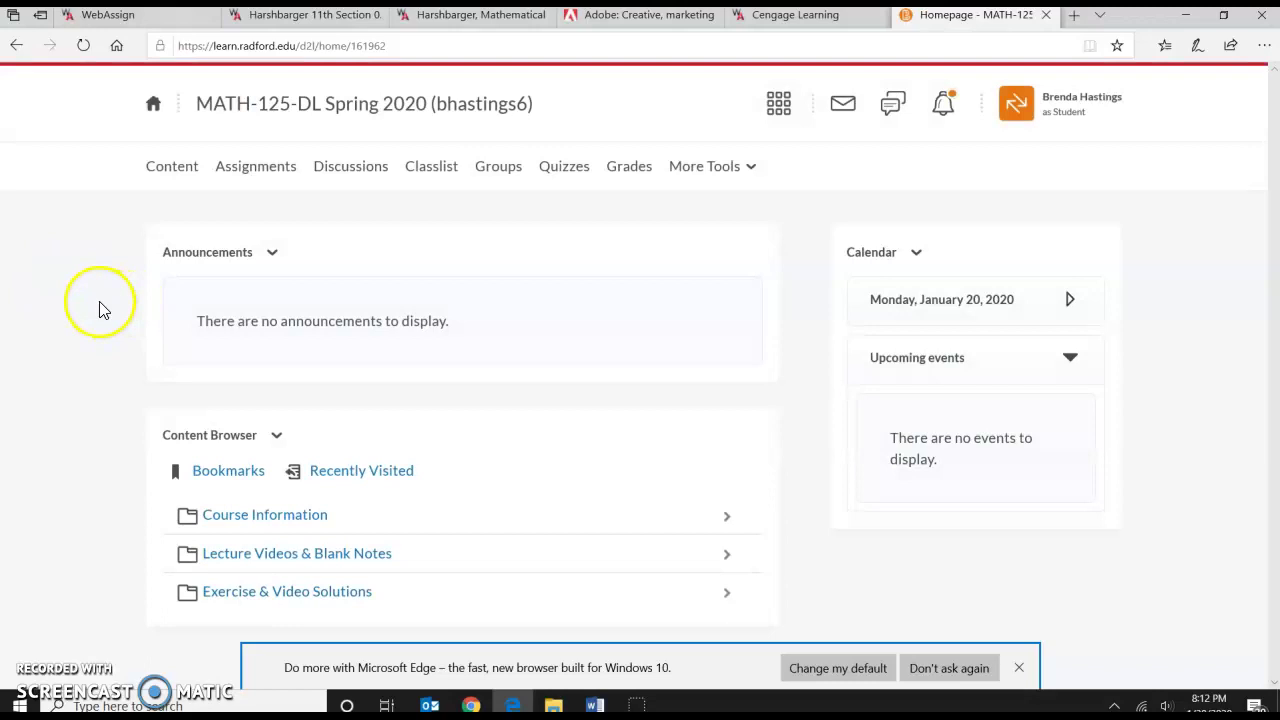
left_click(244, 516)
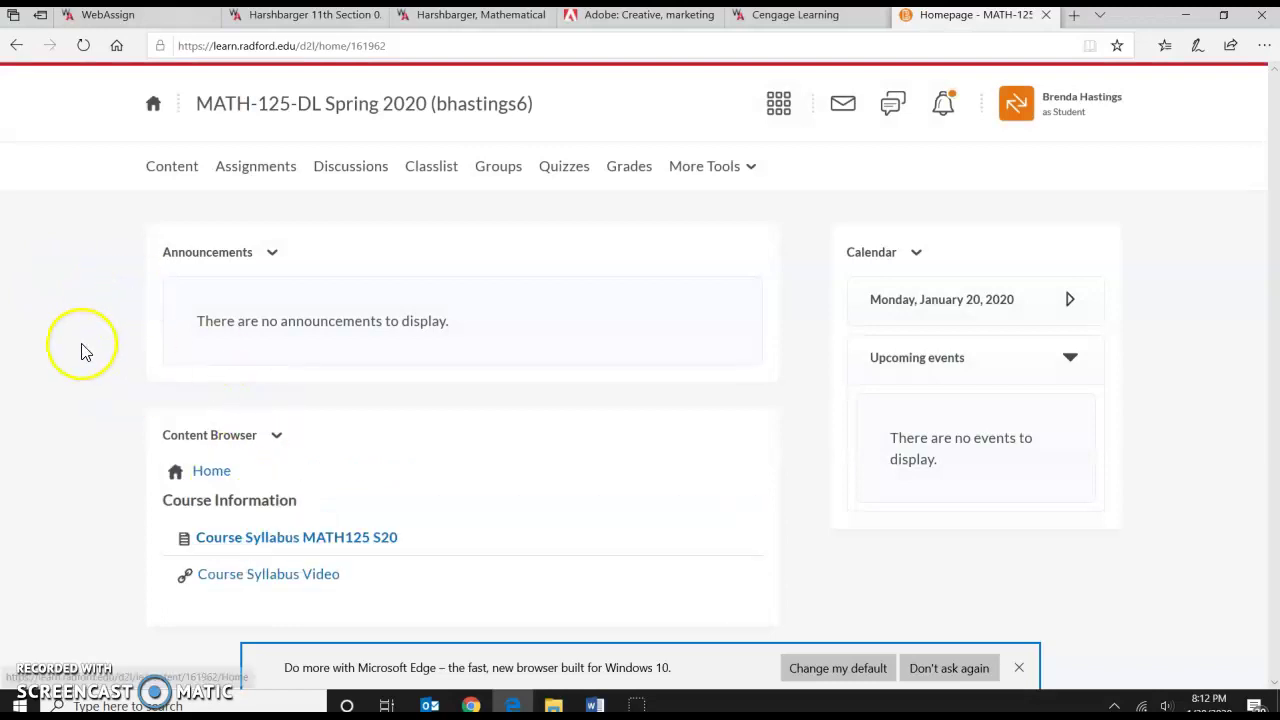
left_click(214, 476)
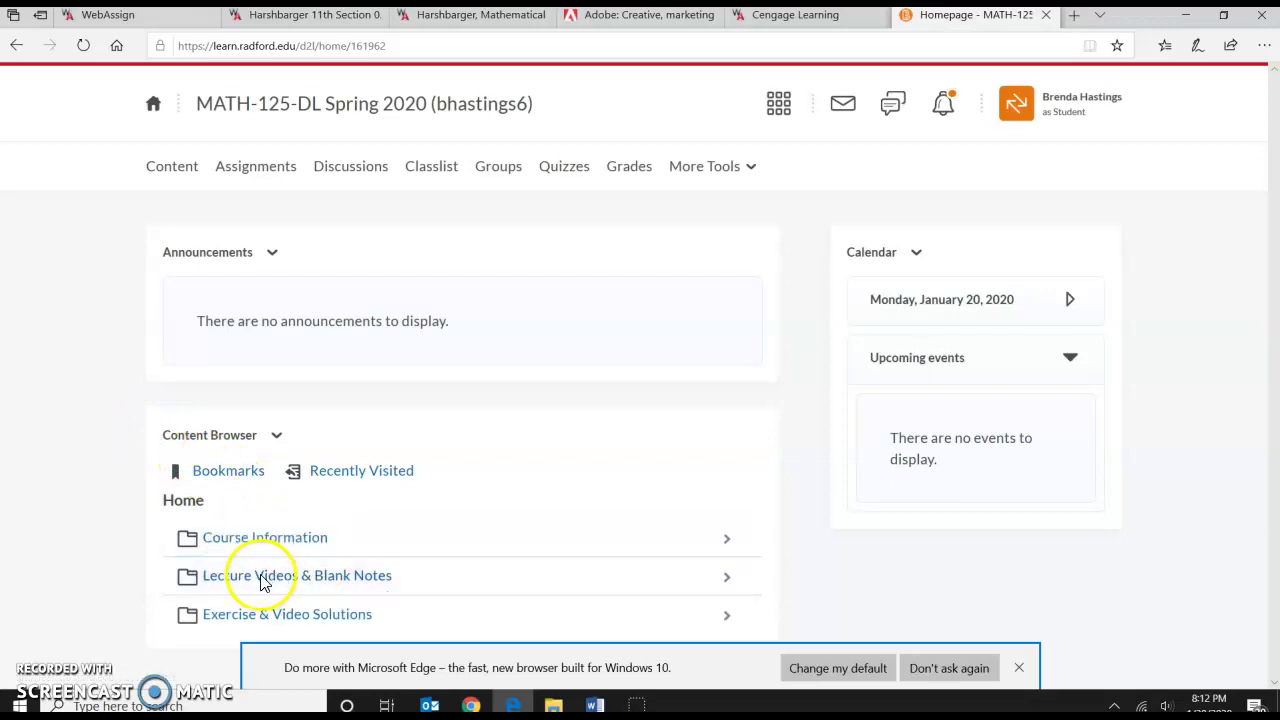
scroll(45, 375, "down", 1)
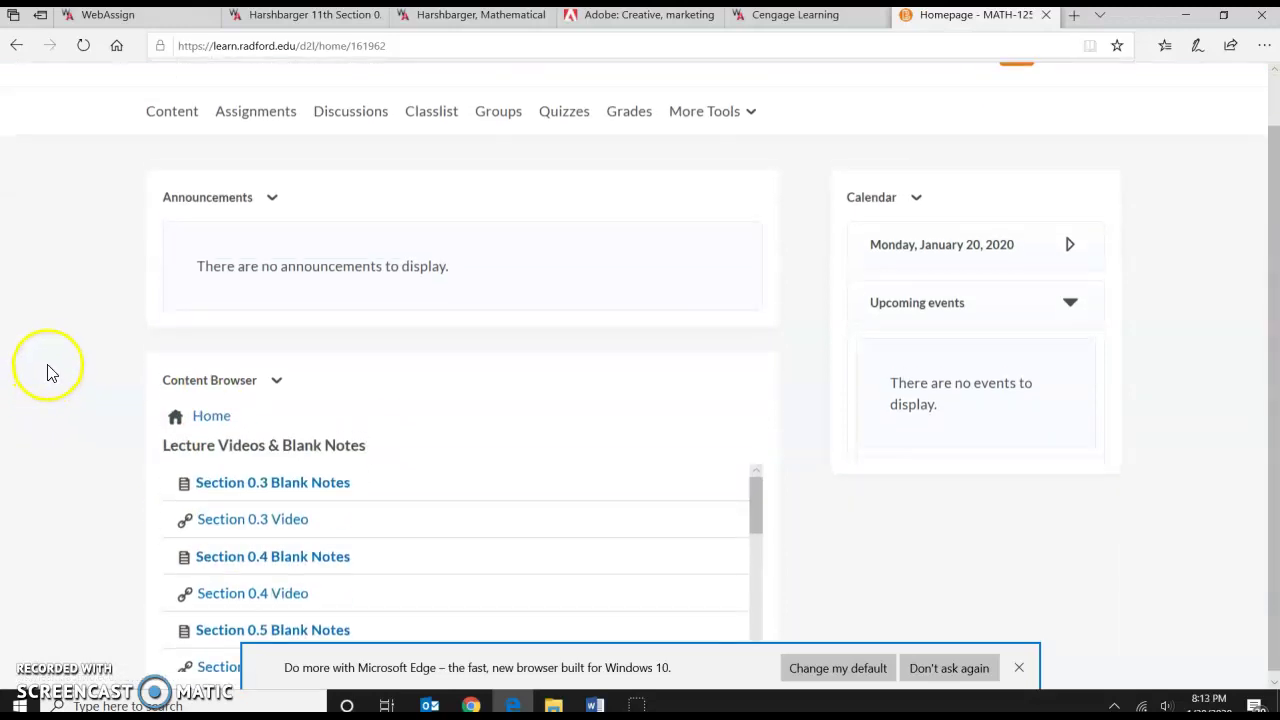
Read through the Section 0.3 Blank Notes PDF, then open the Section 0.3 Video.
left_click(286, 478)
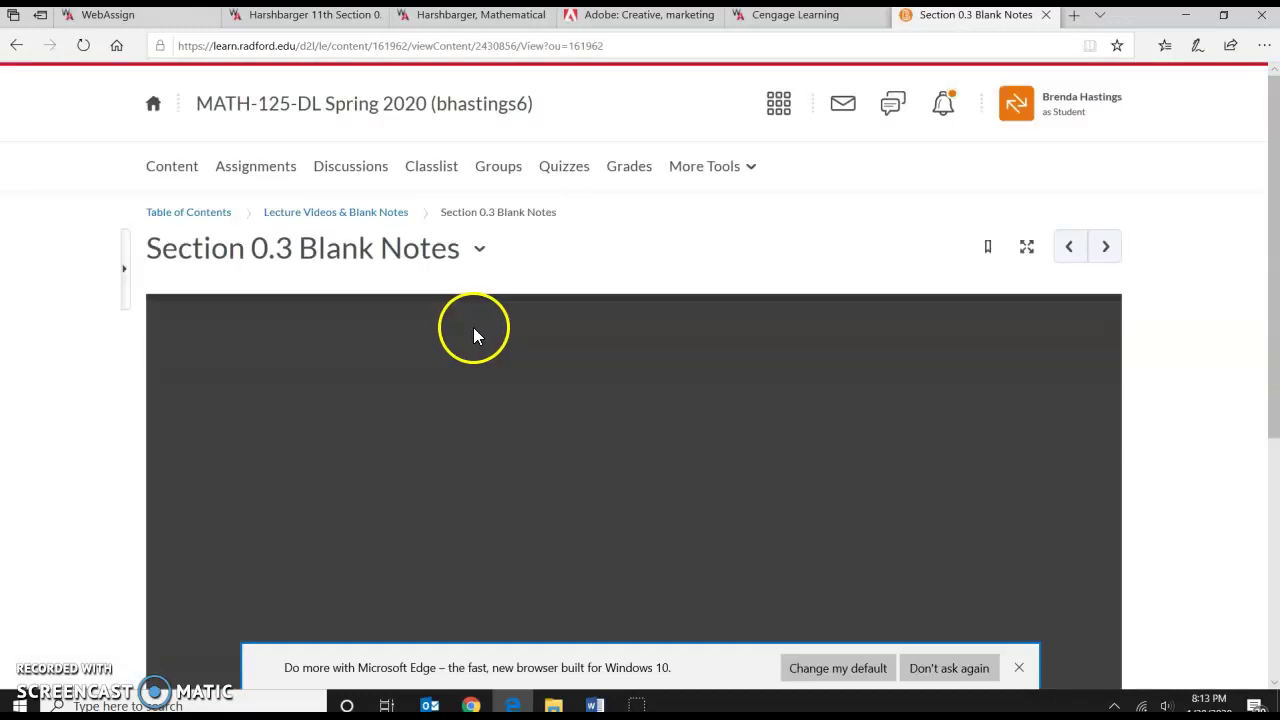
scroll(473, 330, "down", 1)
scroll(477, 340, "down", 6)
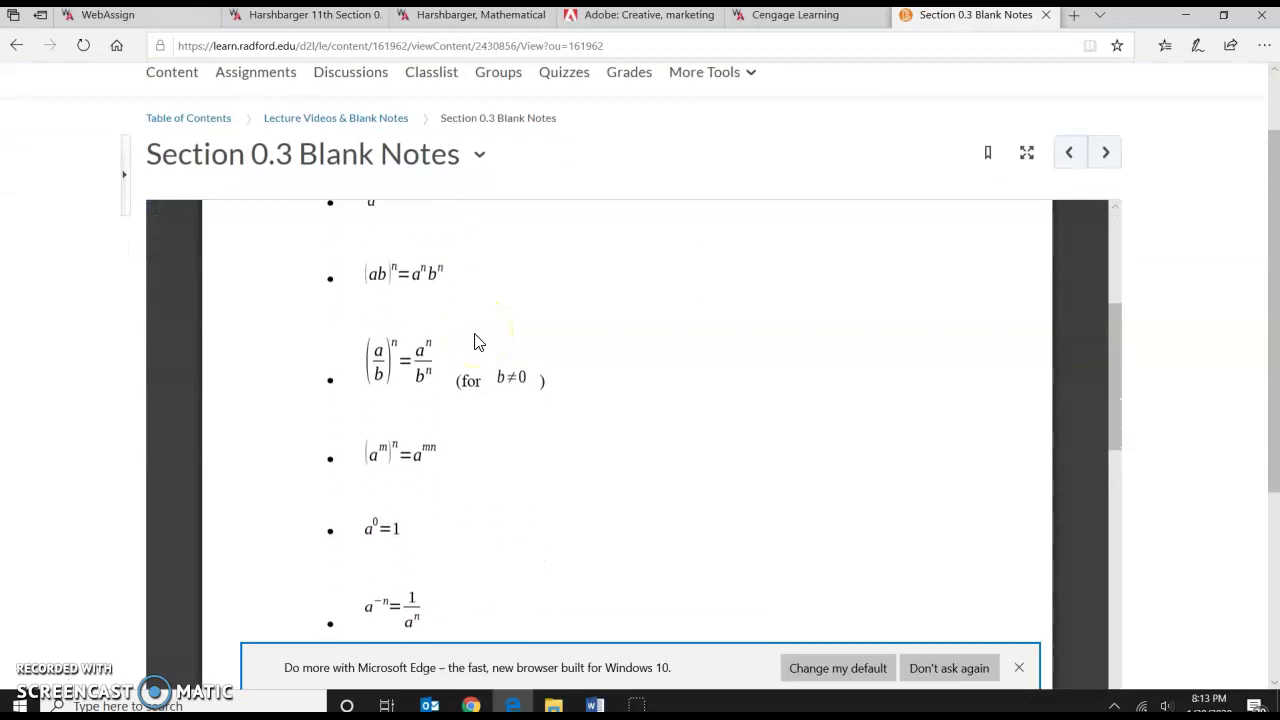
scroll(477, 345, "down", 4)
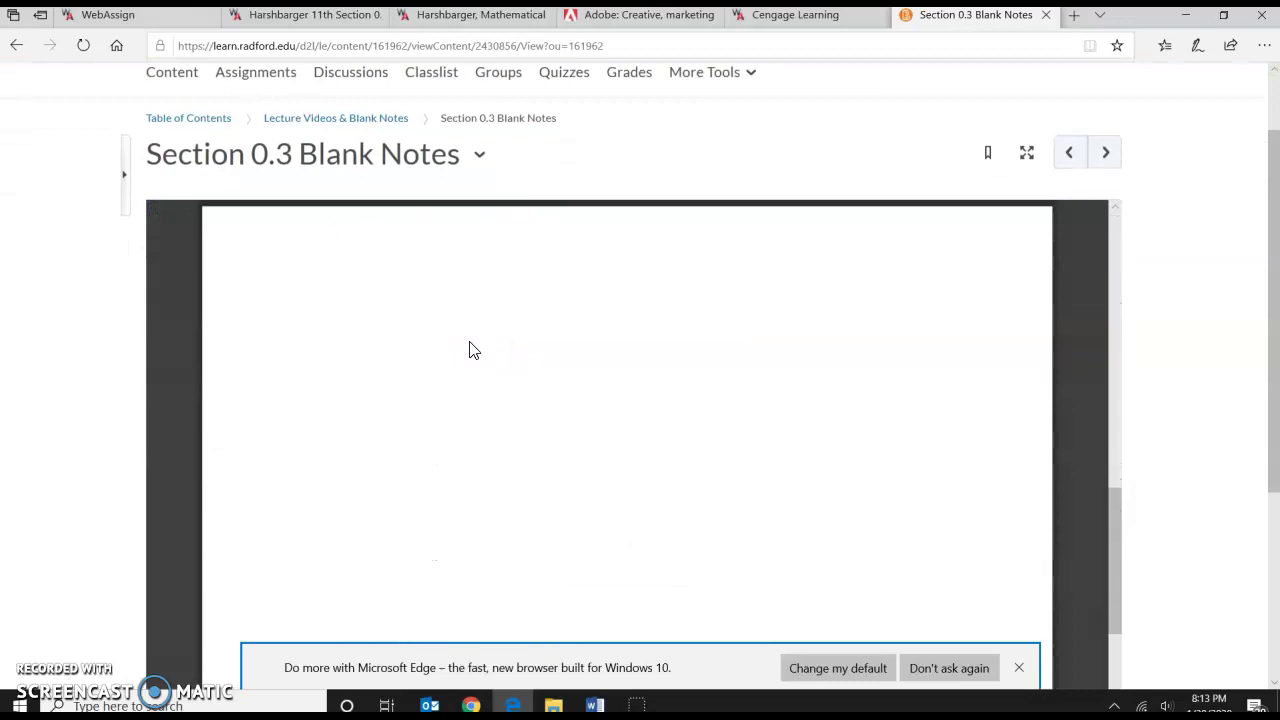
left_click(364, 124)
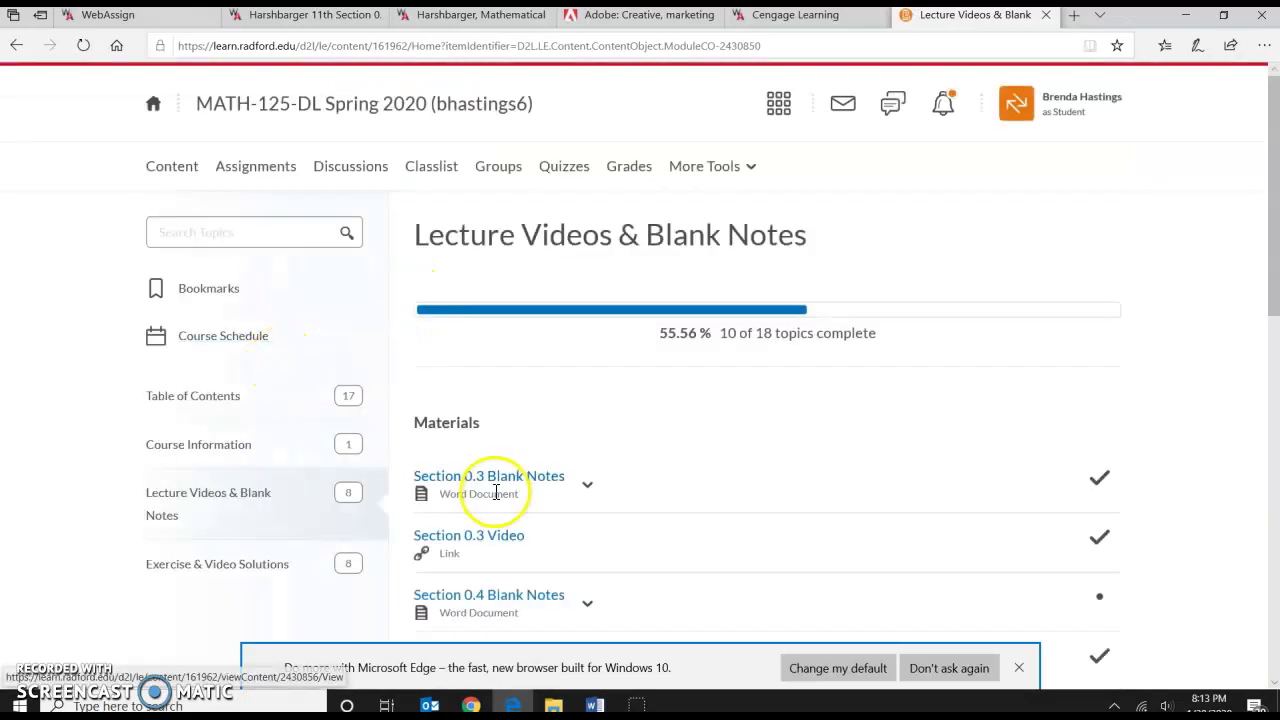
left_click(480, 537)
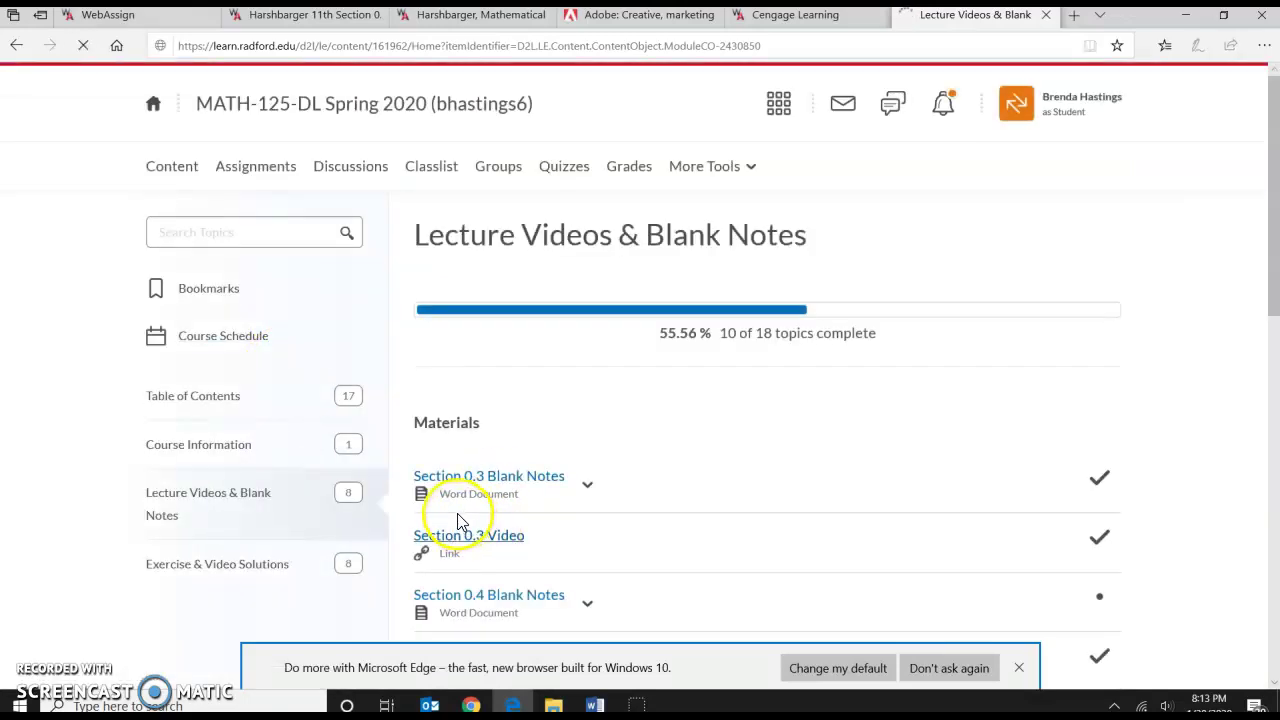